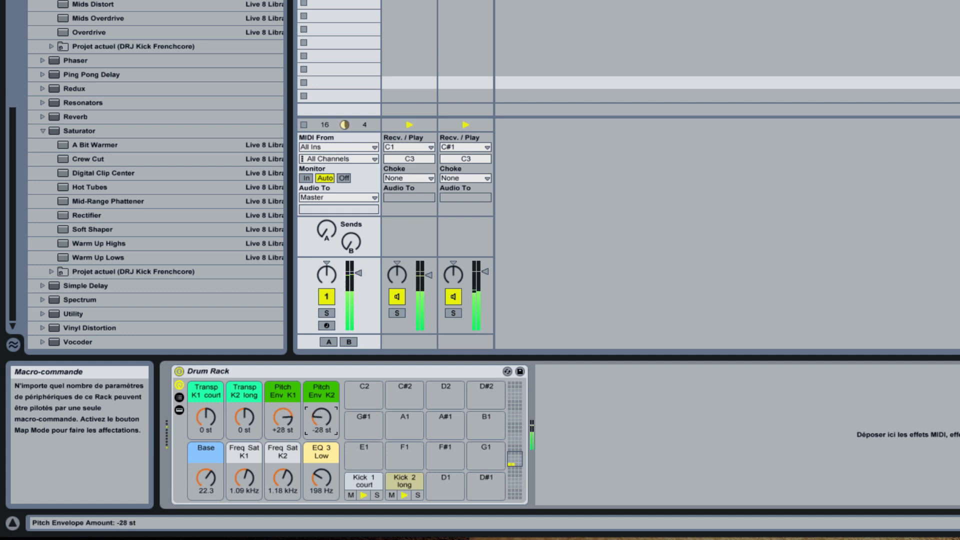
Step: Set the Drum Rack's Pitch Env K2 macro to -4 st and its EQ 3 Low macro to 191 Hz
drag(318, 418, 318, 375)
key(super+z)
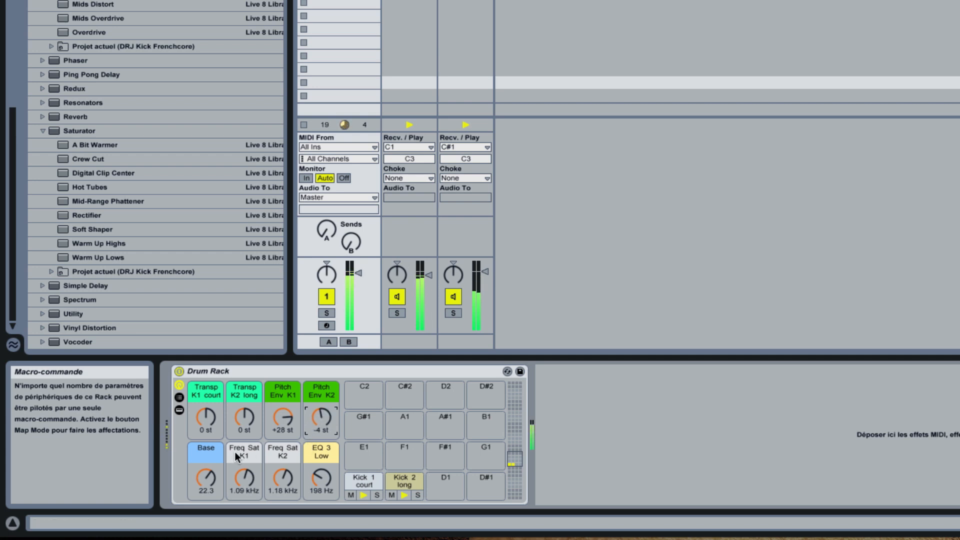
drag(203, 476, 320, 481)
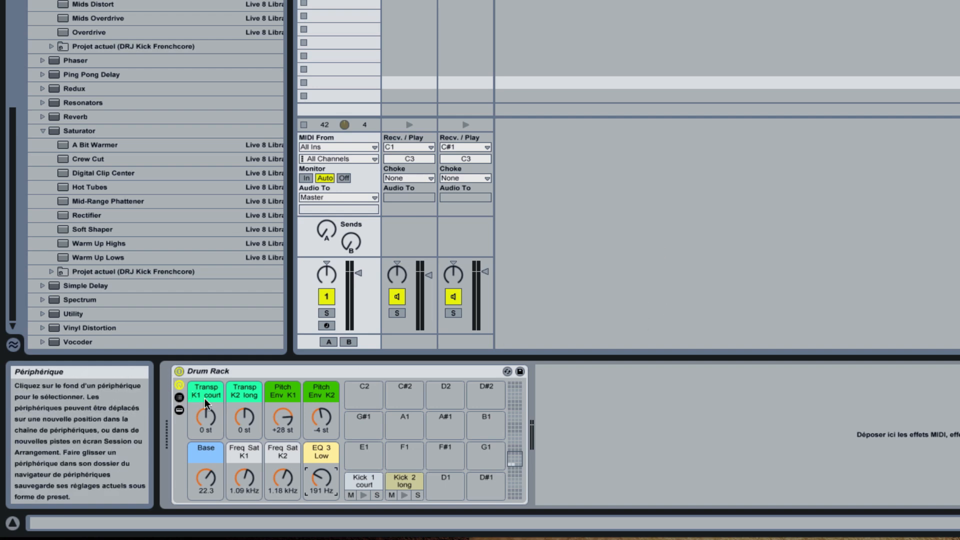
Step: Show the Drum Rack's chain list and devices, and compare the Kick 1 court and Kick 2 long device settings
click(179, 397)
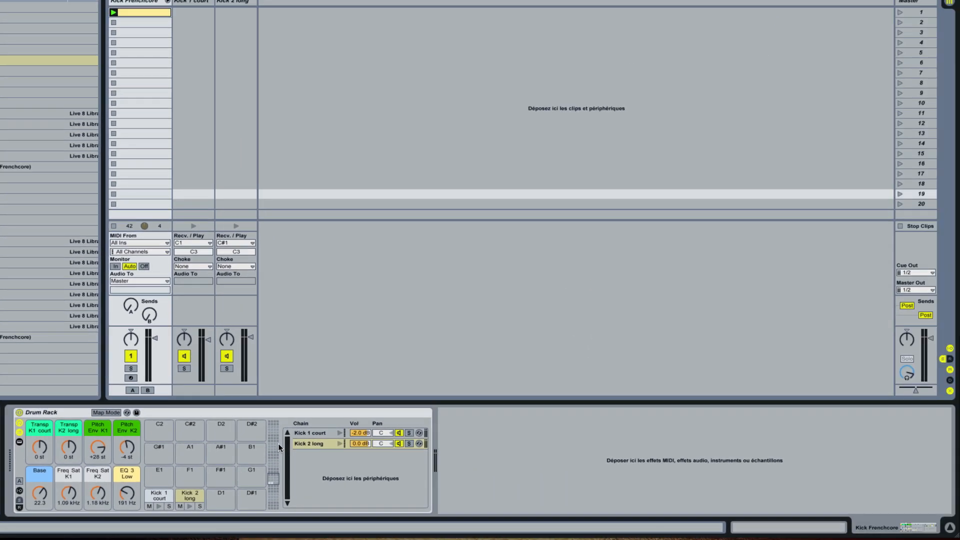
click(20, 442)
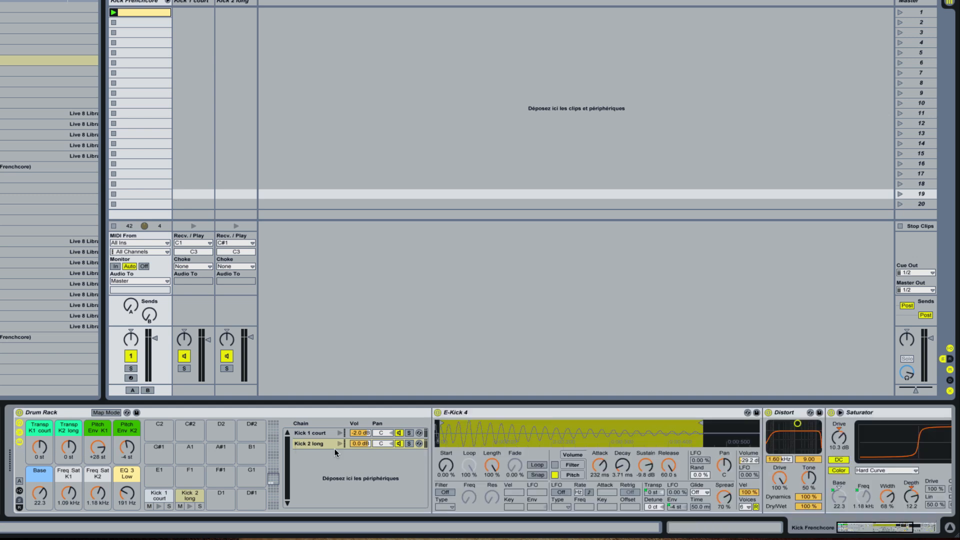
scroll(419, 440, right, 5)
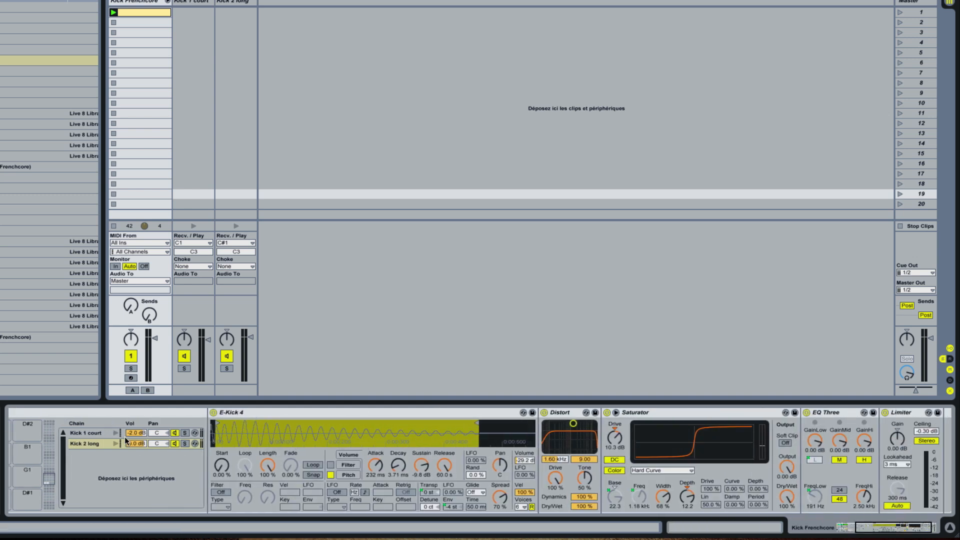
click(94, 432)
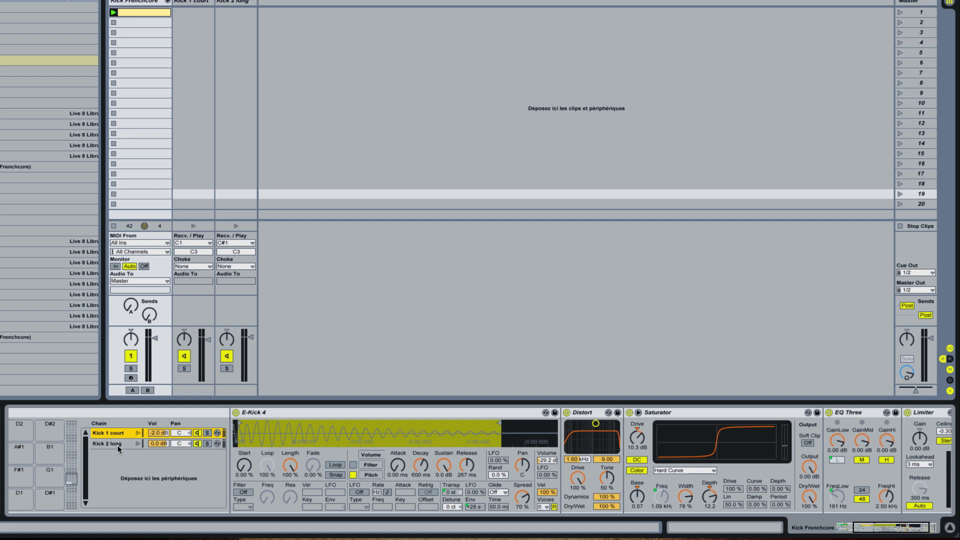
click(117, 444)
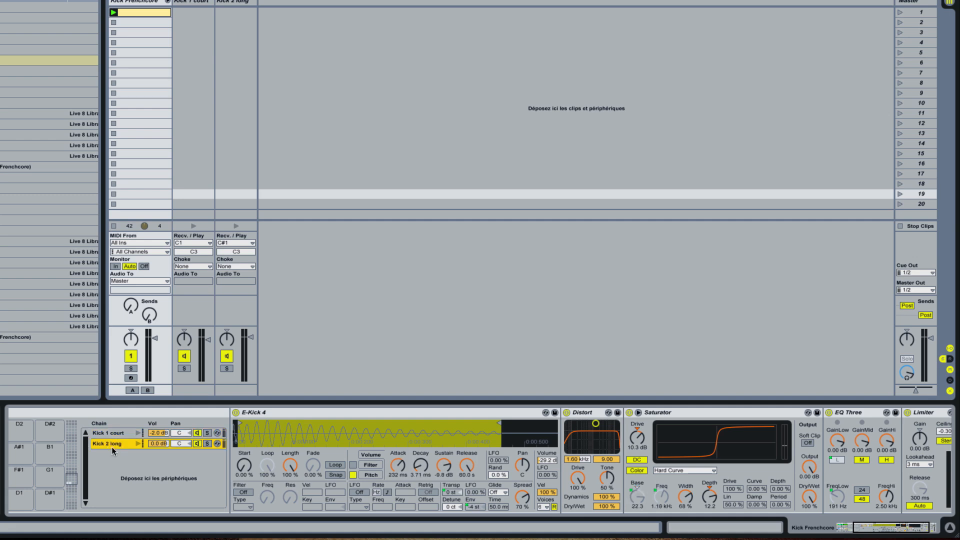
scroll(112, 449, left, 2)
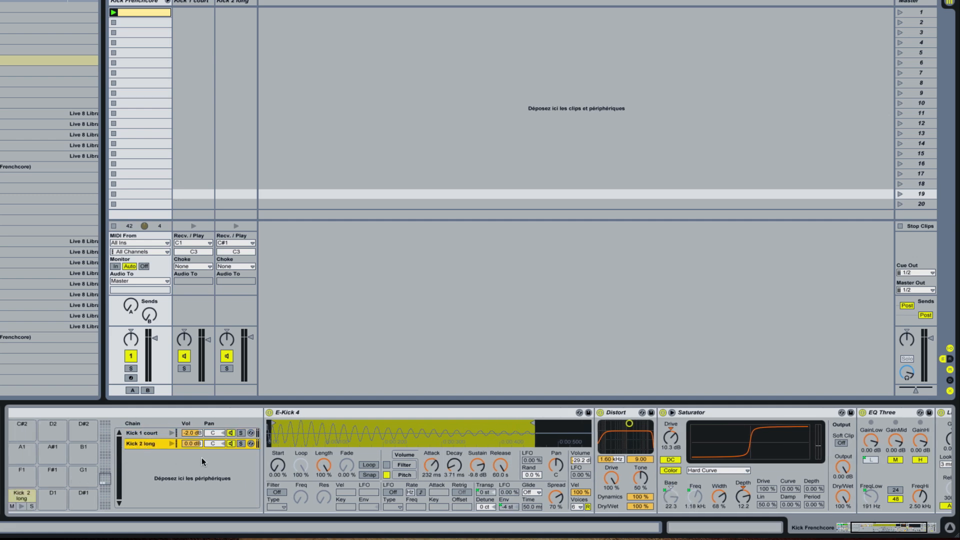
Step: Examine the Kick 2 long chain from its E-Kick 4 sample through Distort, Saturator, EQ Three and Limiter
scroll(279, 450, right, 7)
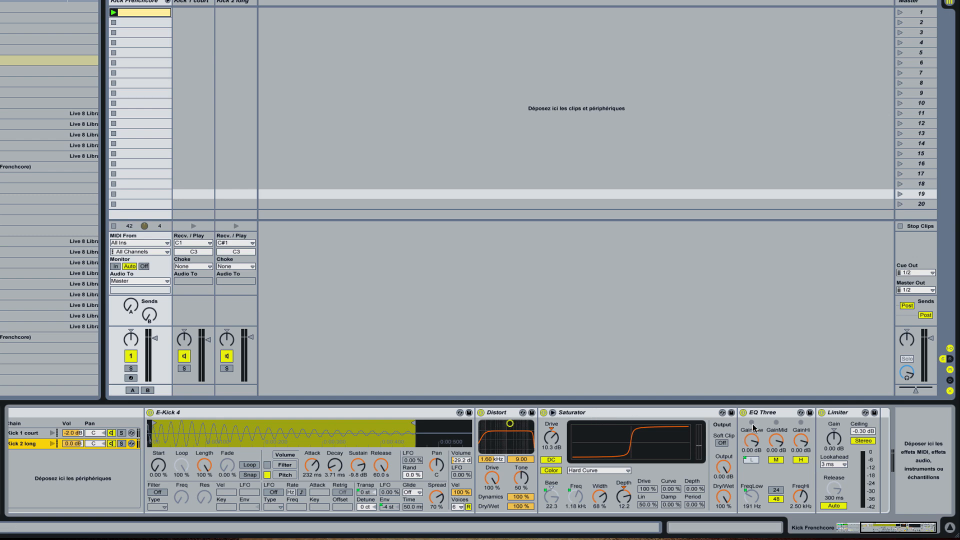
scroll(466, 487, left, 6)
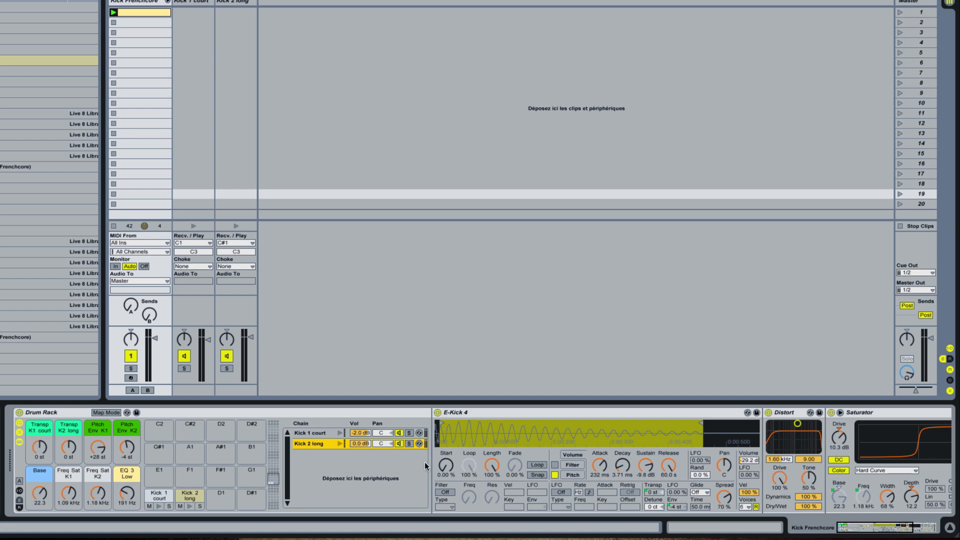
scroll(428, 466, right, 6)
scroll(846, 472, right, 3)
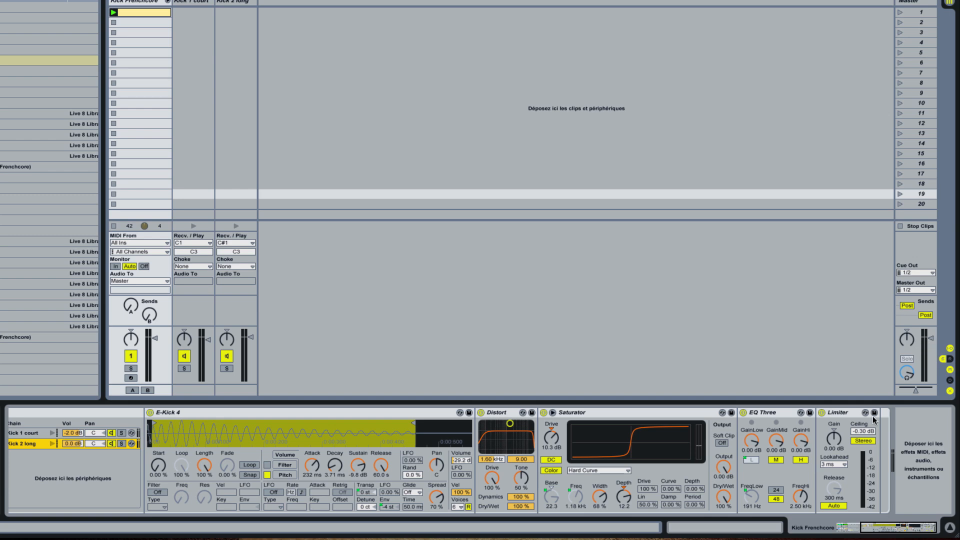
scroll(456, 468, left, 5)
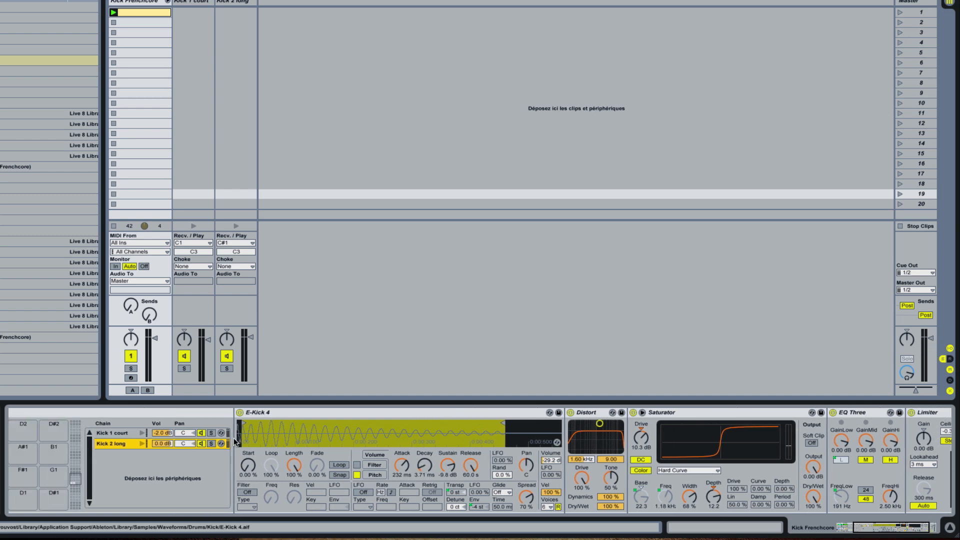
click(119, 439)
click(119, 443)
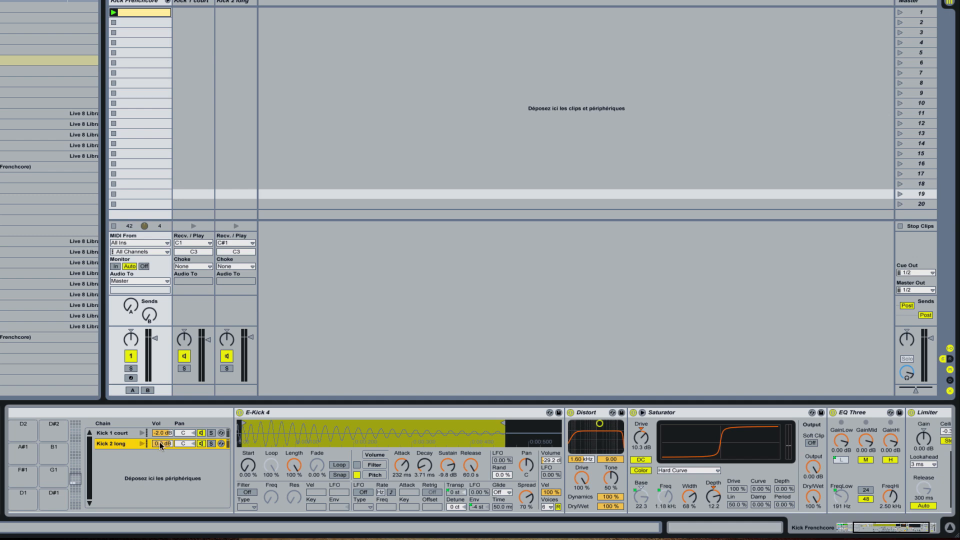
scroll(159, 445, right, 2)
scroll(157, 444, left, 5)
scroll(156, 444, left, 5)
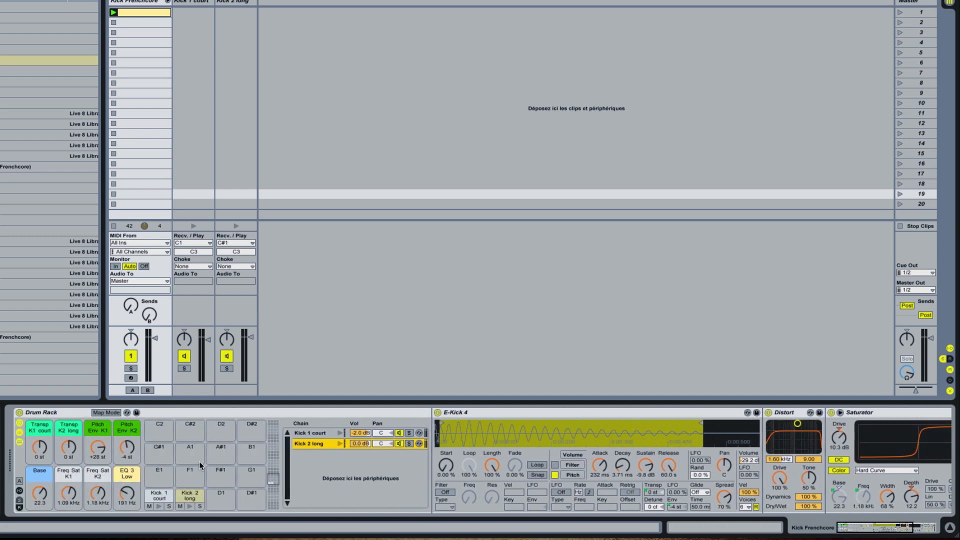
scroll(635, 484, right, 4)
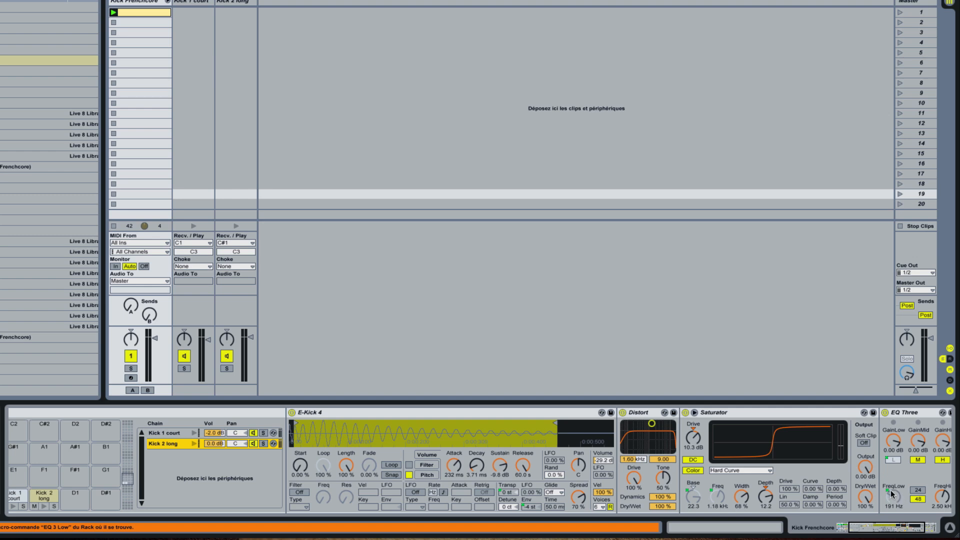
scroll(631, 474, left, 3)
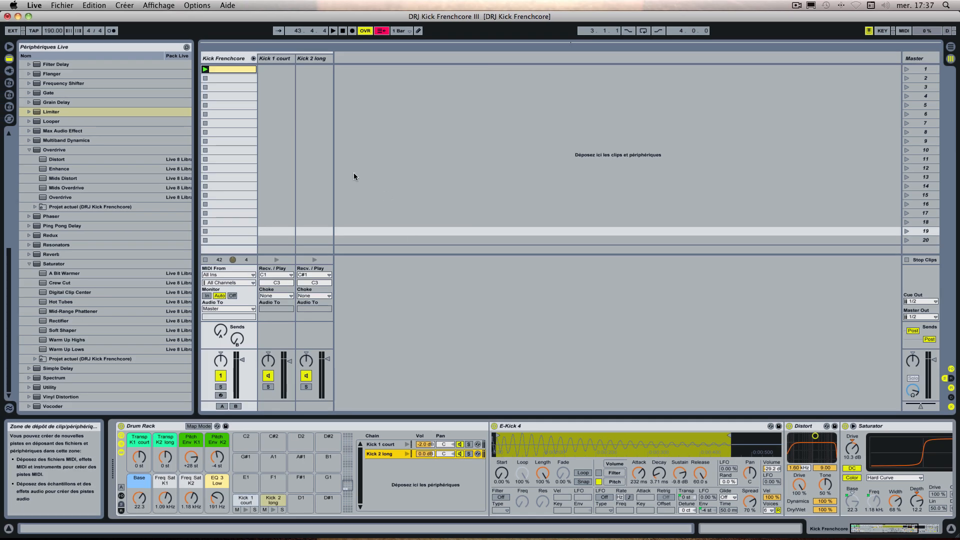
Step: With the Kick Frenchcore track's chains folded in, insert a MIDI track beside it and load an empty Drum Rack on it
click(254, 58)
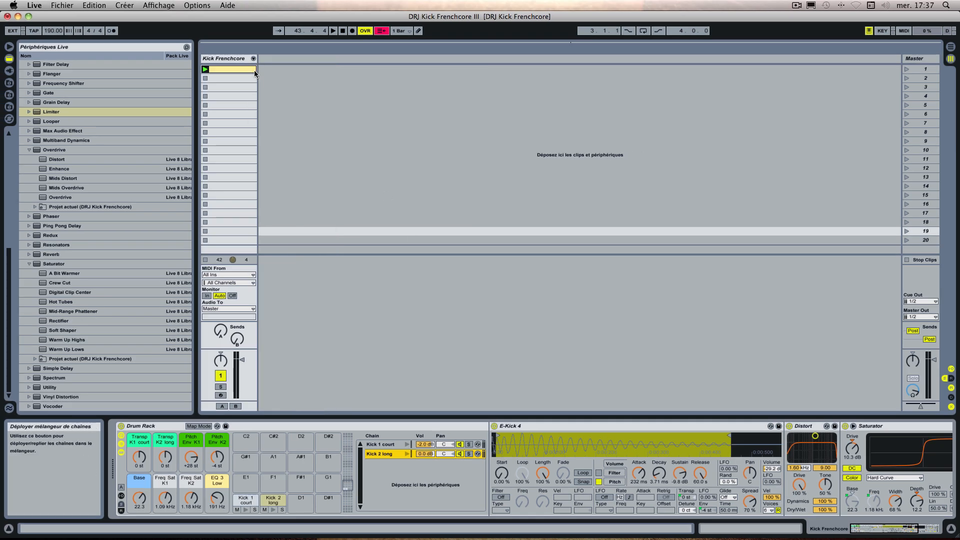
click(317, 124)
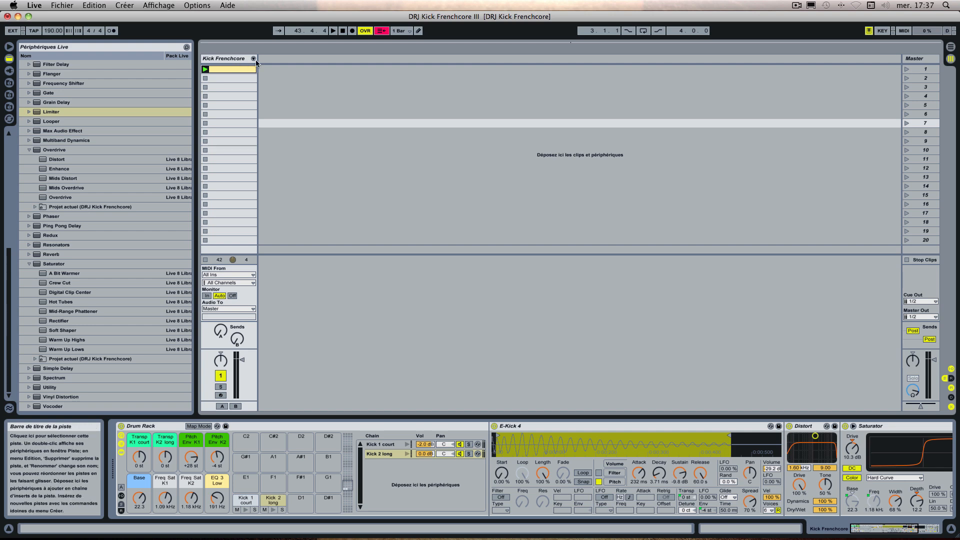
right_click(291, 59)
click(388, 91)
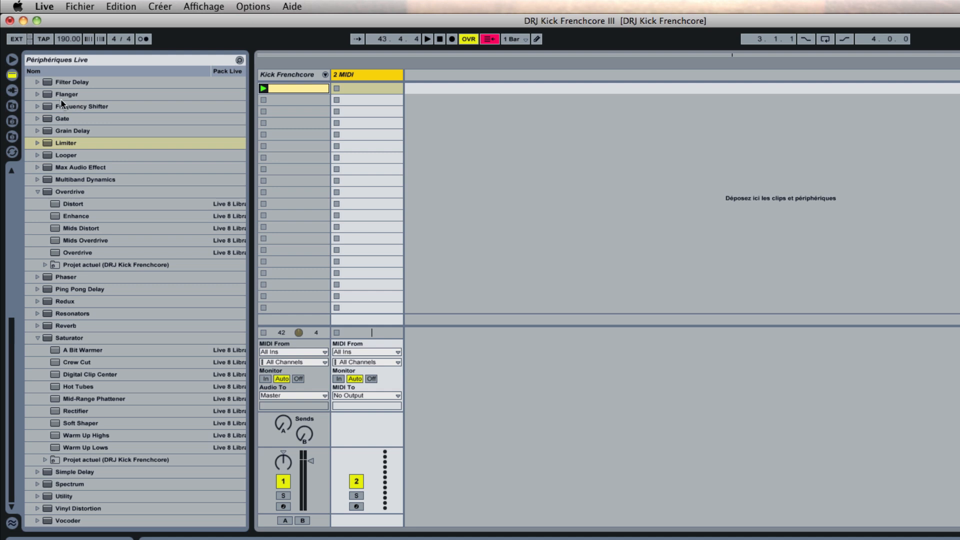
scroll(51, 110, up, 10)
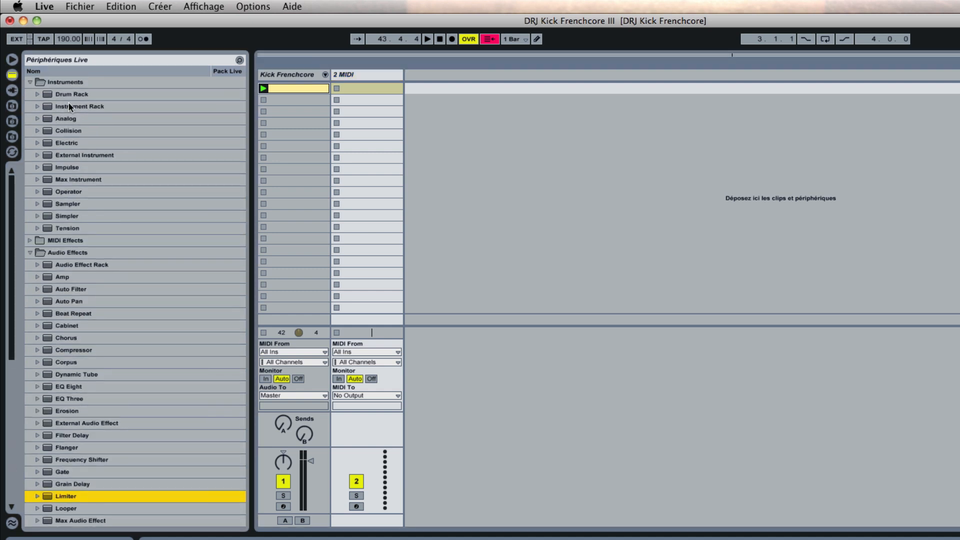
double_click(67, 93)
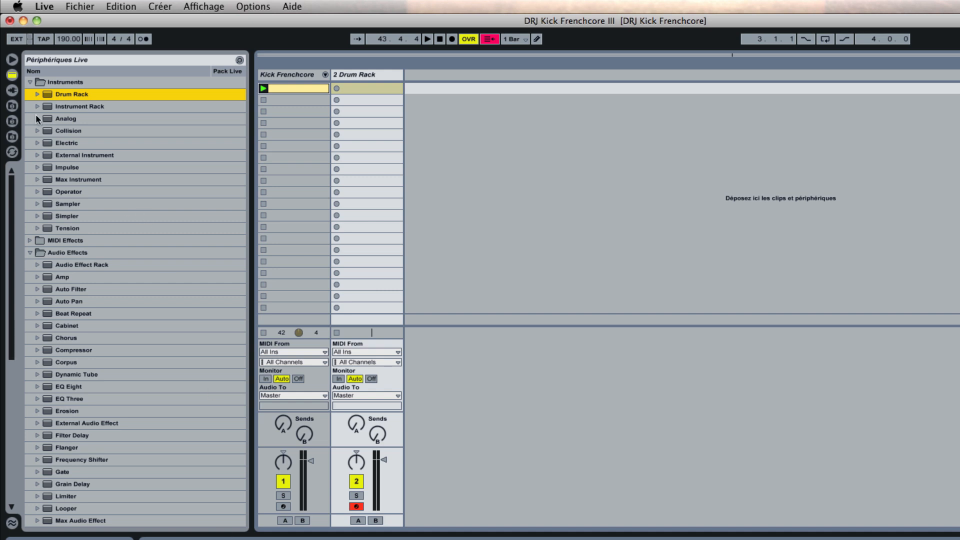
Step: Browse the library to the kick samples in Samples > Waveforms > Drums > Kick
click(13, 106)
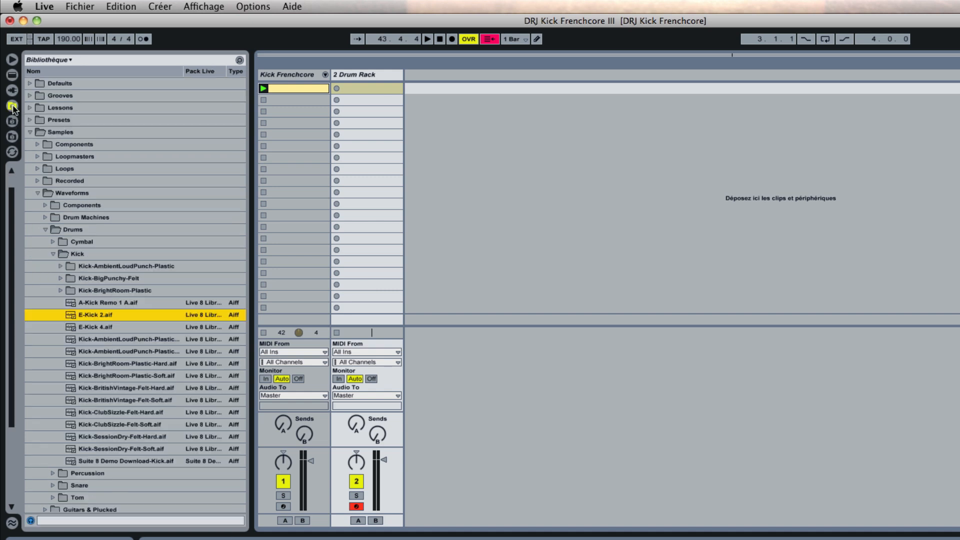
click(30, 132)
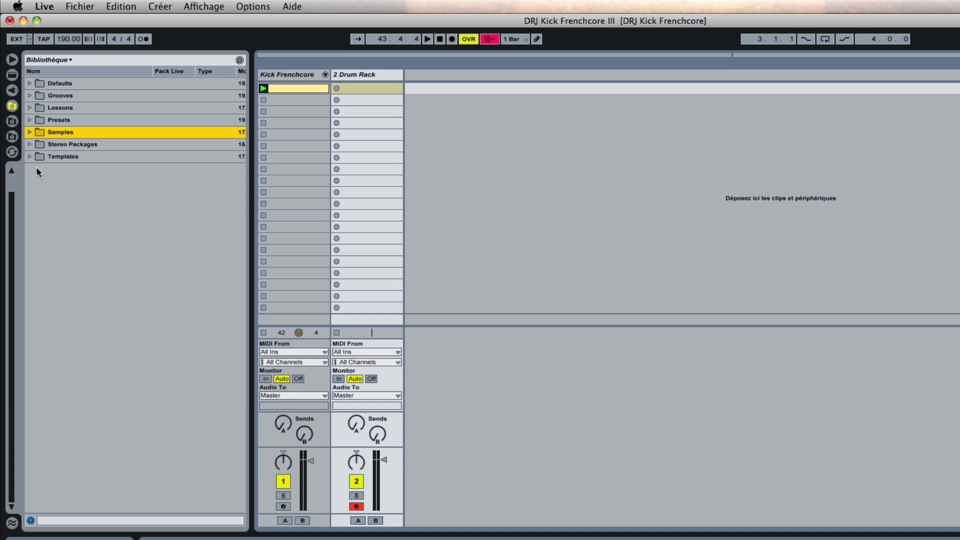
scroll(55, 161, up, 2)
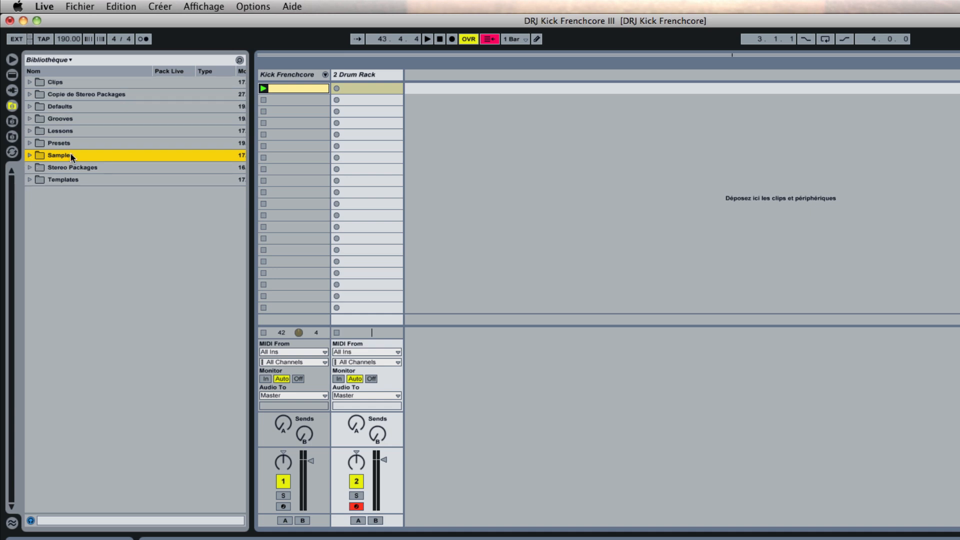
double_click(42, 156)
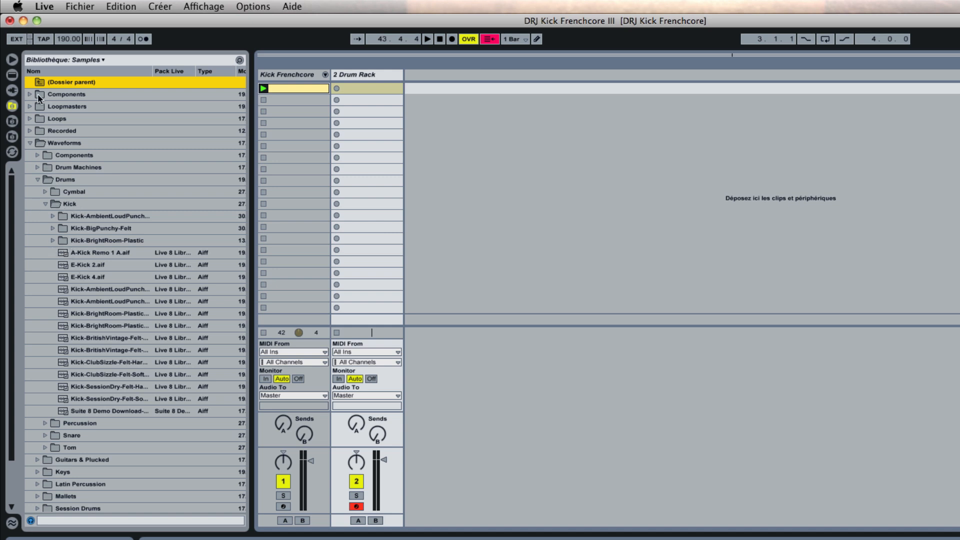
click(30, 143)
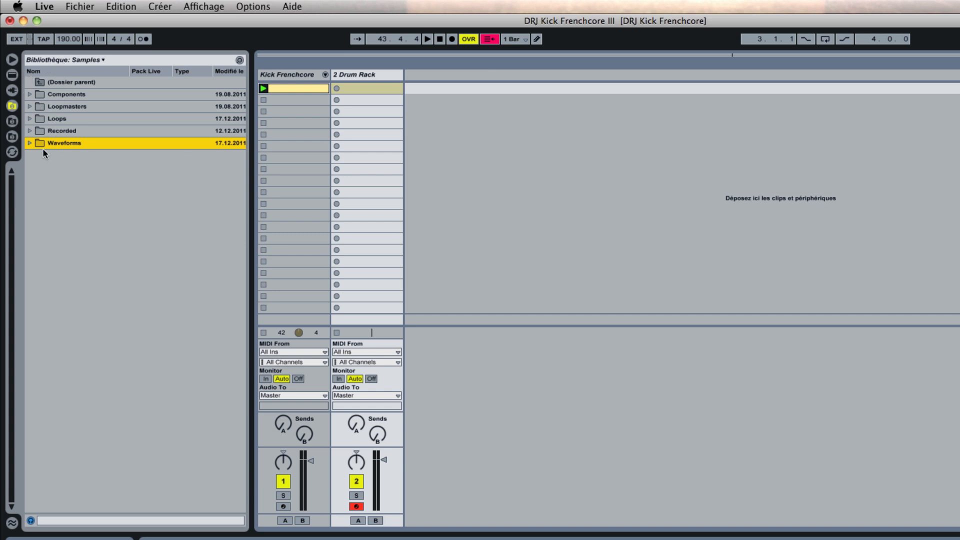
click(29, 143)
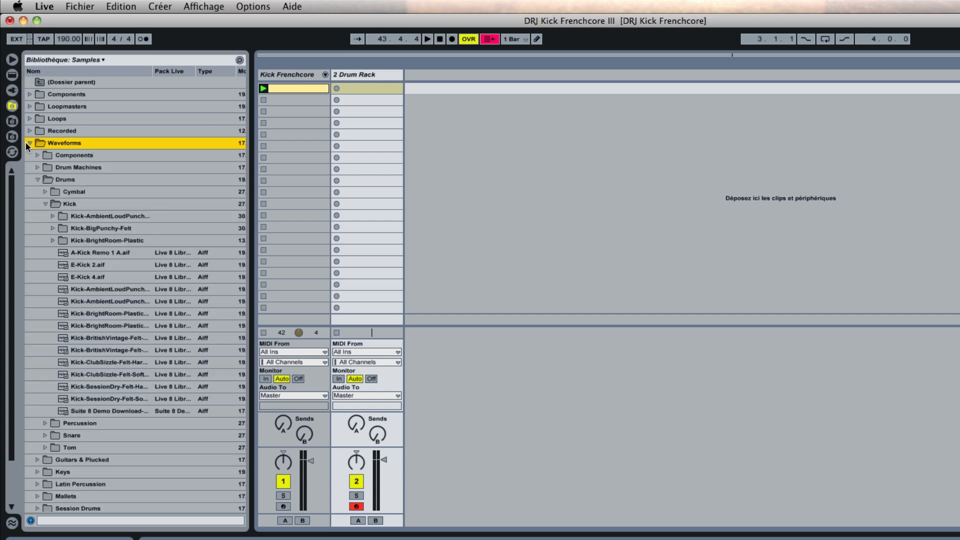
click(37, 179)
click(37, 180)
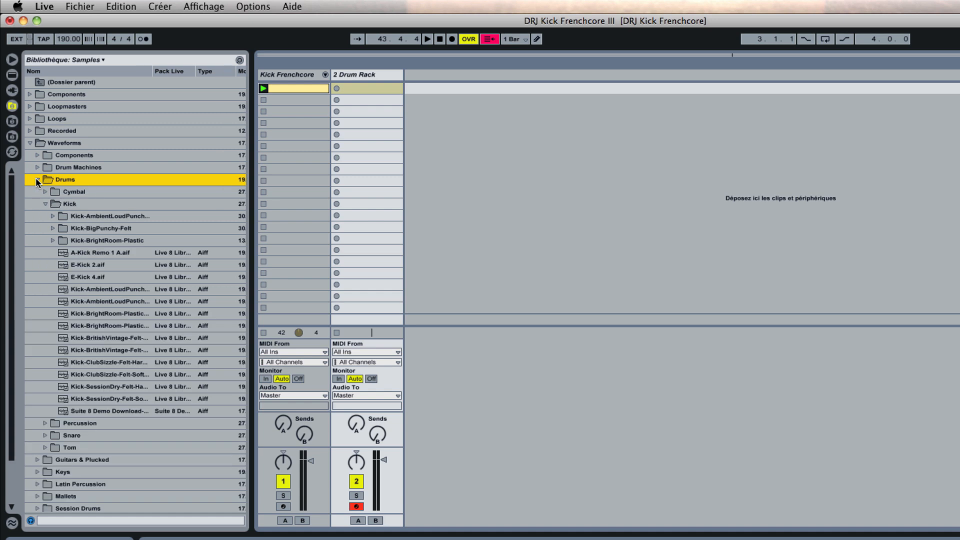
click(45, 204)
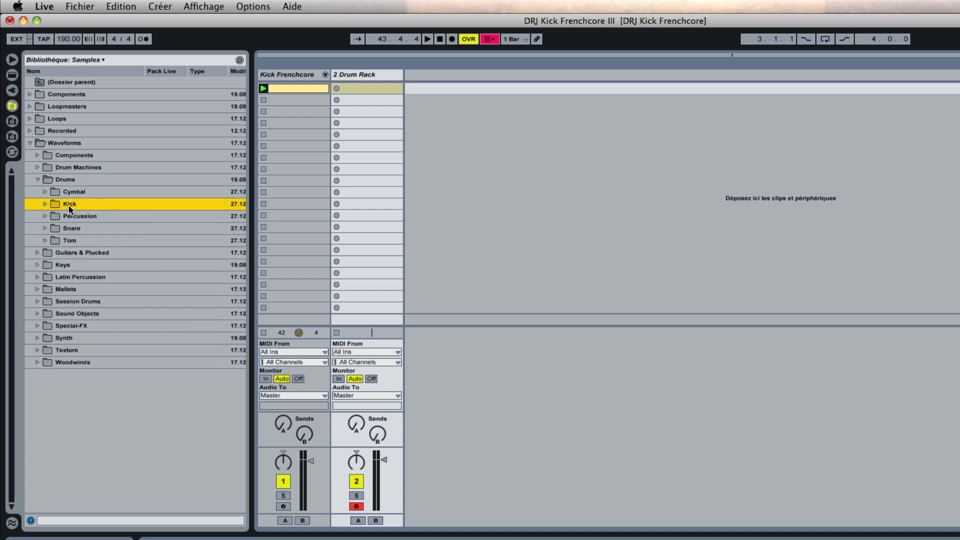
click(44, 204)
scroll(86, 241, down, 1)
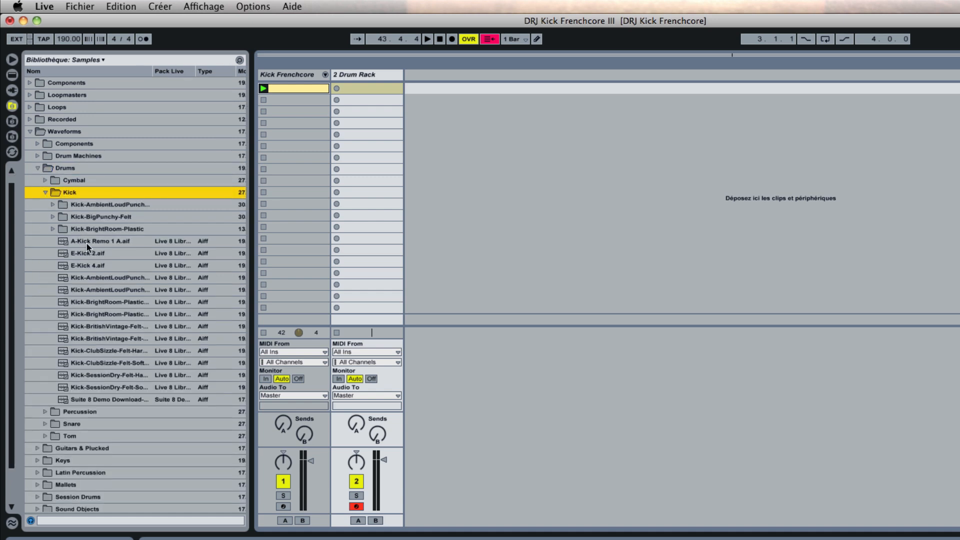
Step: Audition E-Kick 2.aif and E-Kick 4.aif, and load E-Kick 4.aif onto the new Drum Rack's C1 pad
click(85, 253)
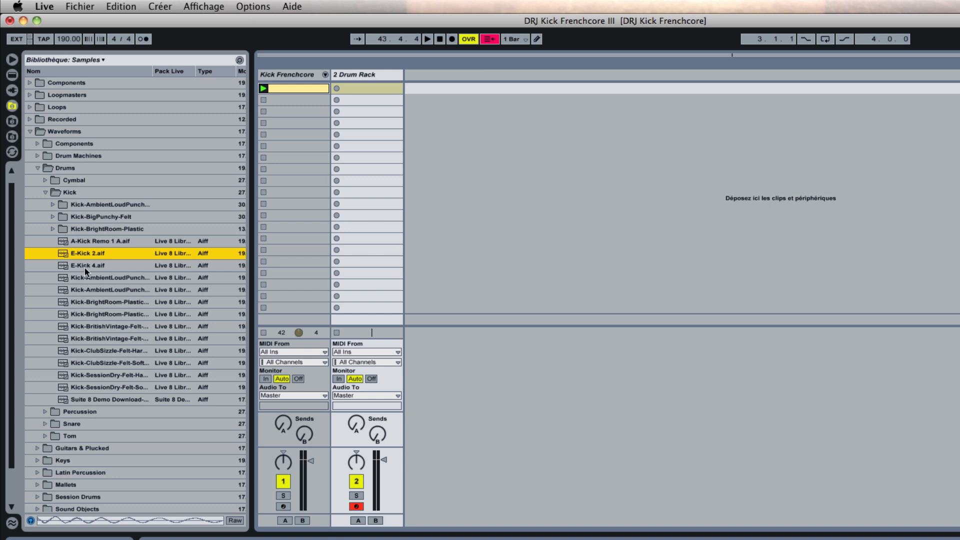
click(86, 266)
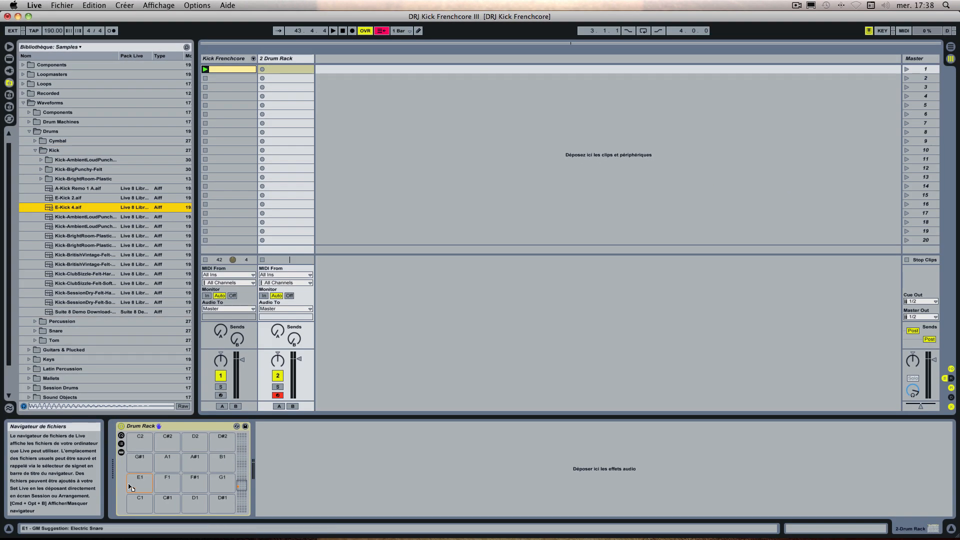
drag(140, 504, 139, 505)
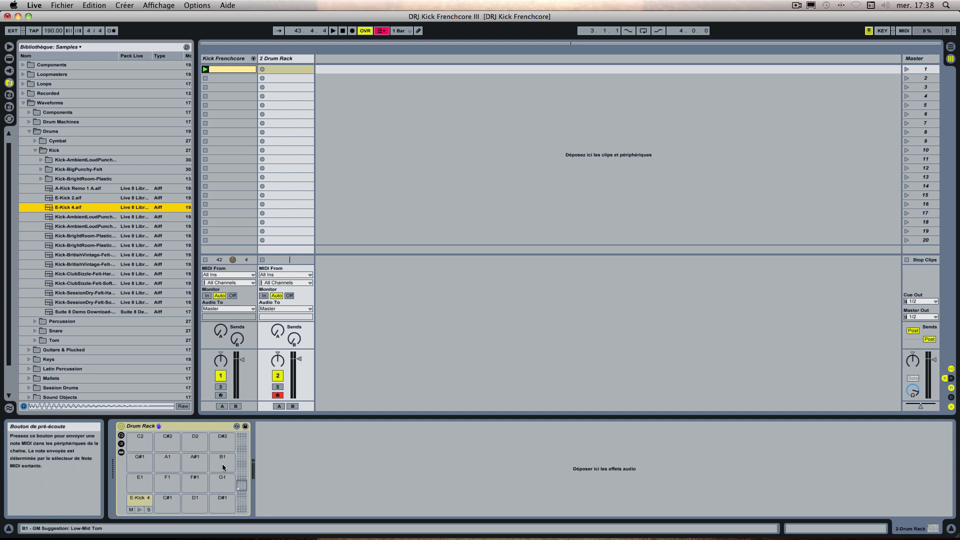
Step: Show the new Drum Rack's chain list and the E-Kick 4 chain's devices
click(121, 444)
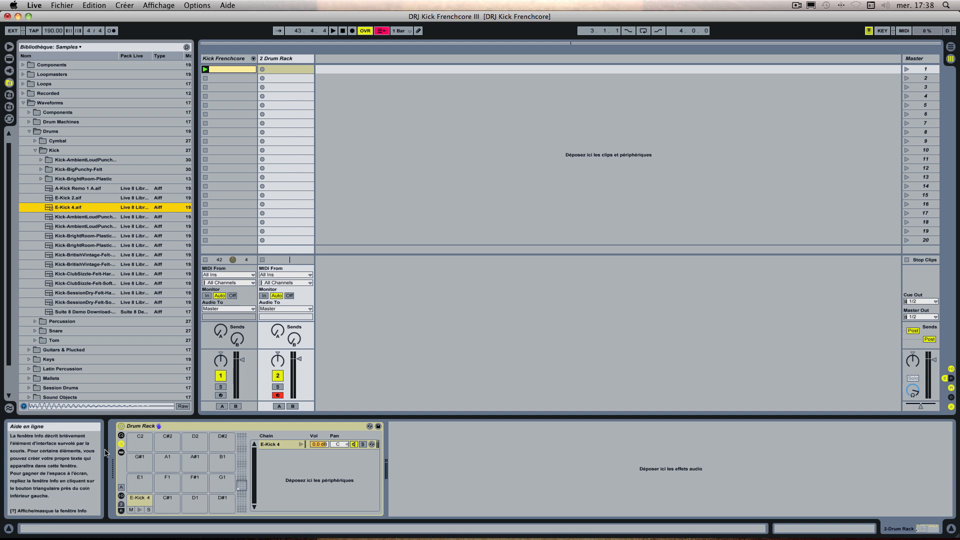
click(121, 453)
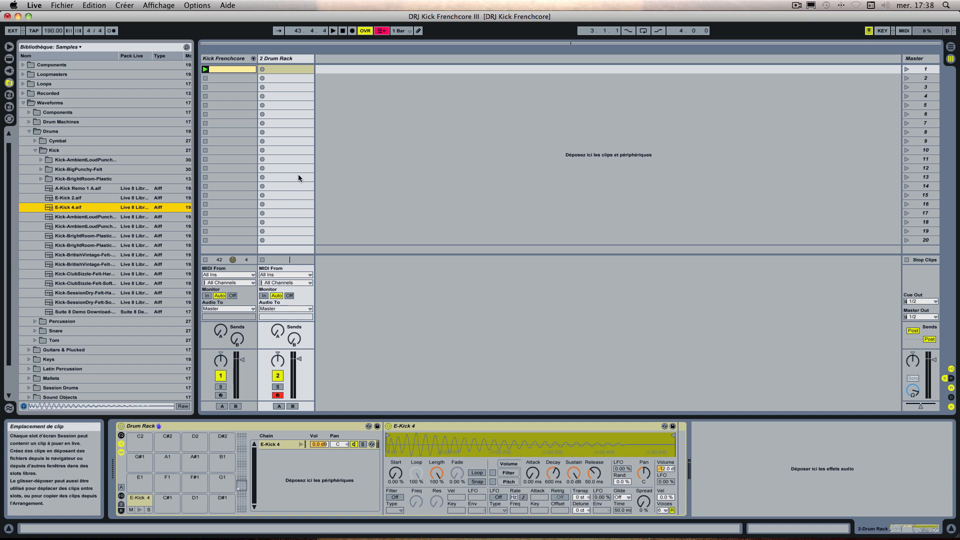
Step: Create a one-bar MIDI clip on the new Drum Rack track with sixteenth-length E-Kick 4 notes on all four beats
double_click(227, 71)
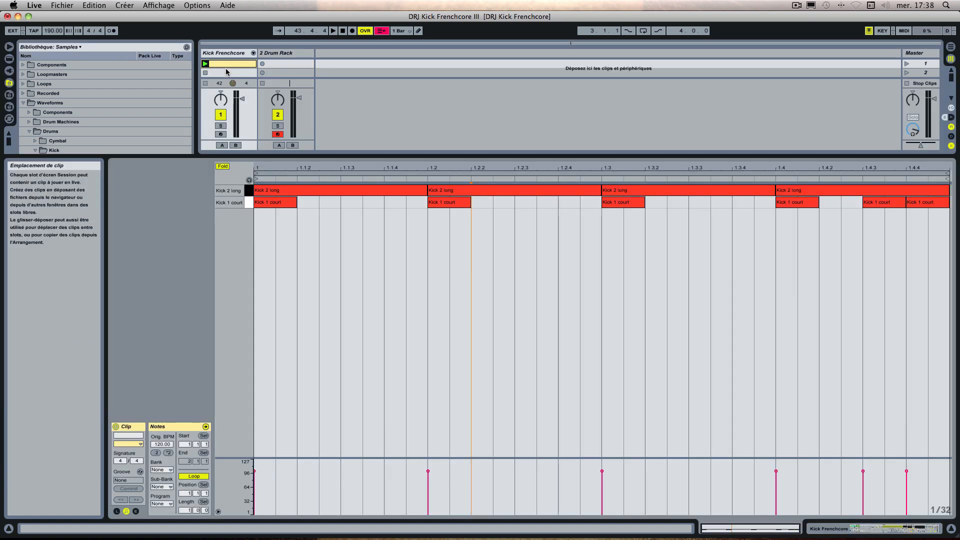
click(280, 63)
double_click(281, 63)
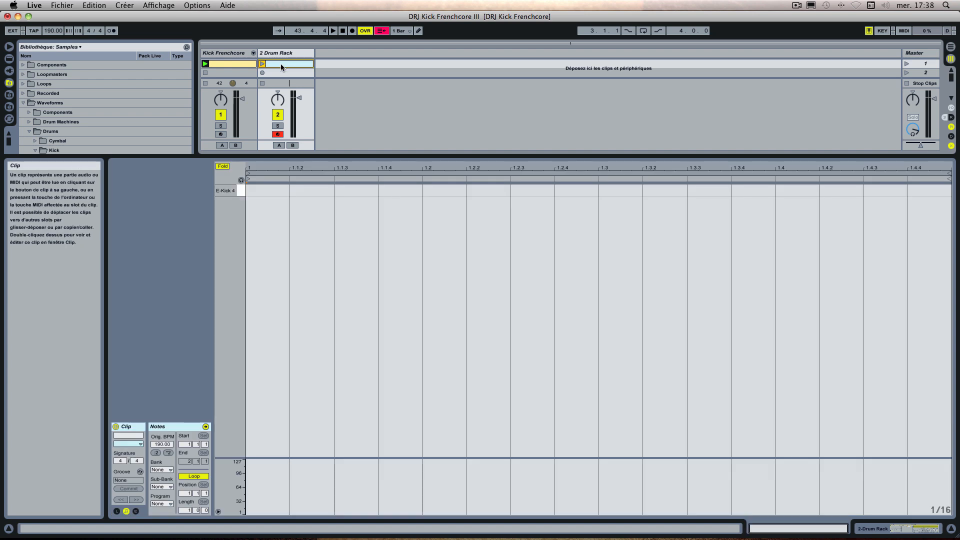
double_click(271, 190)
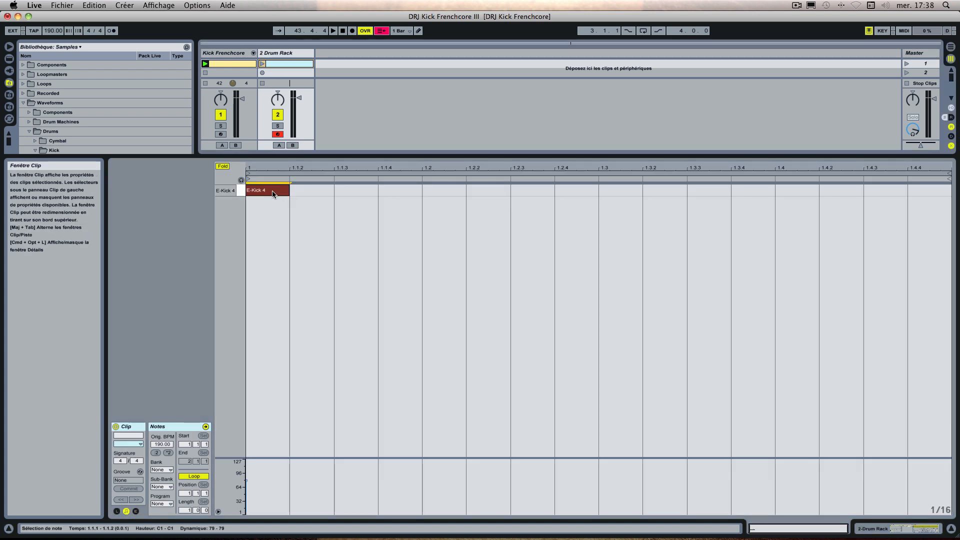
double_click(430, 190)
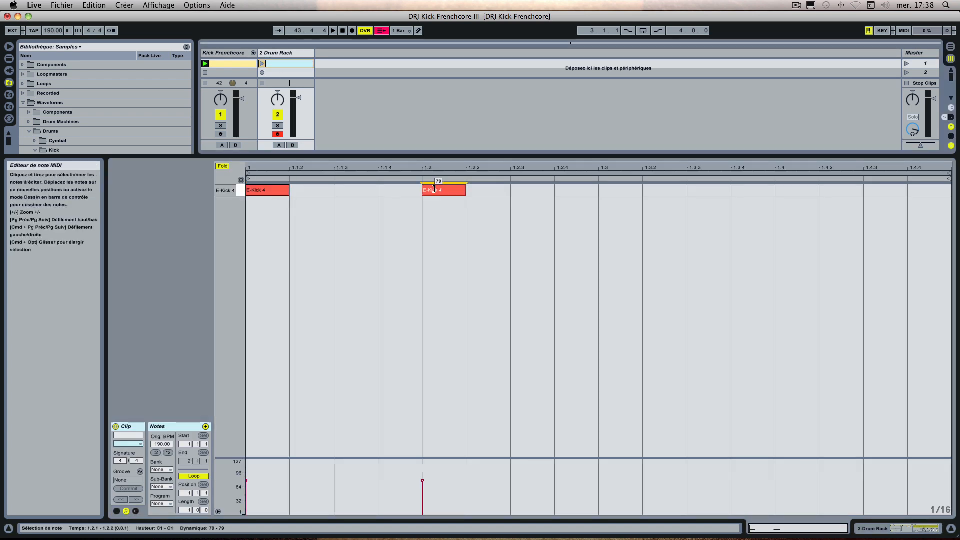
double_click(617, 191)
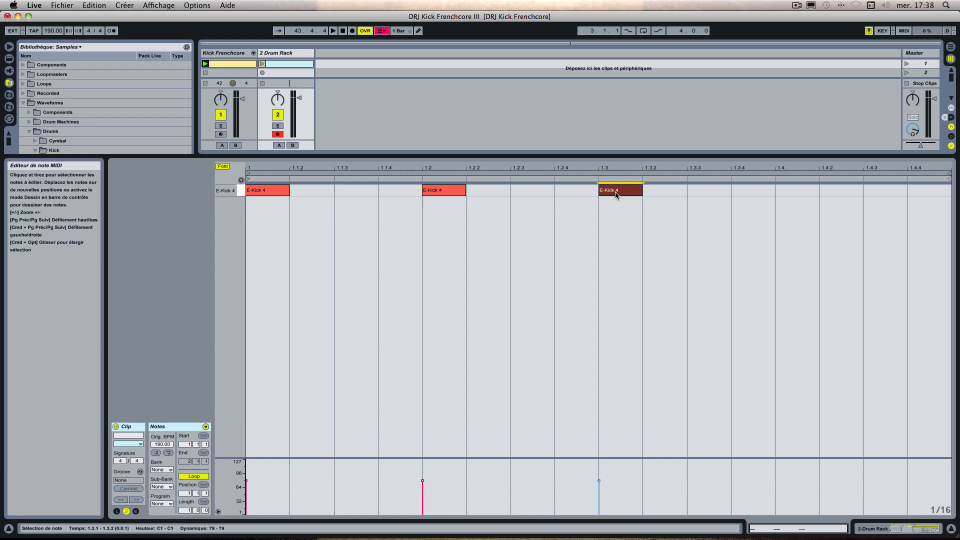
double_click(793, 191)
Step: Deactivate the Kick Frenchcore track, then disarm the Drum Rack track and play its new clip
double_click(241, 53)
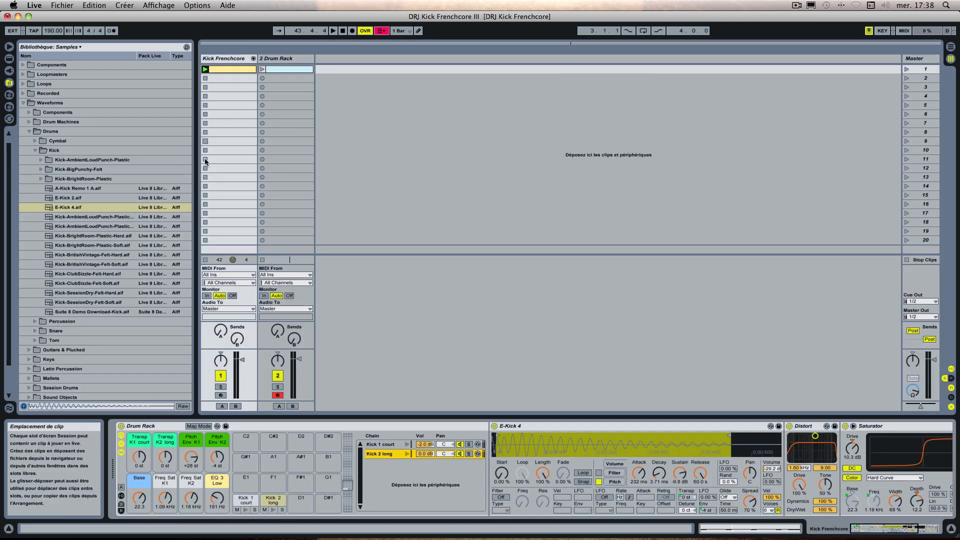
click(221, 377)
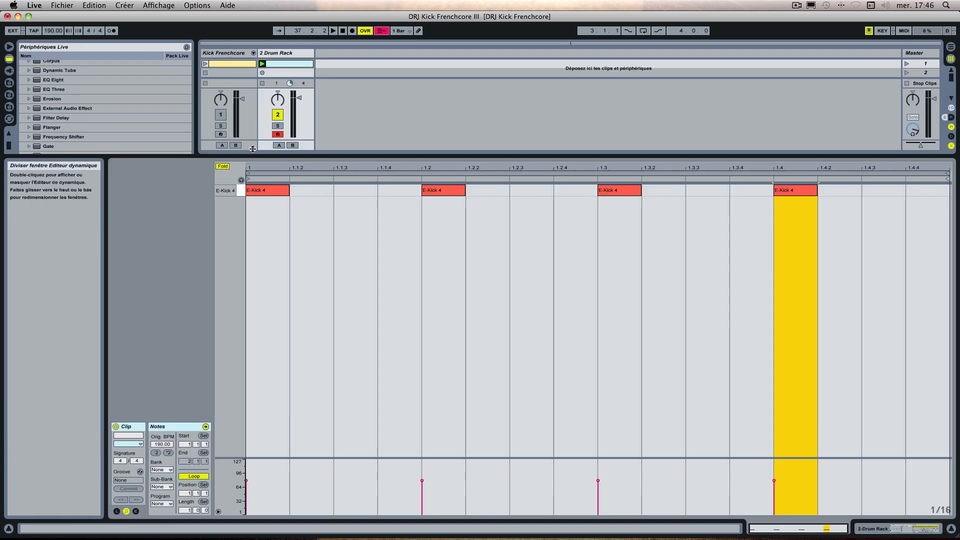
click(277, 134)
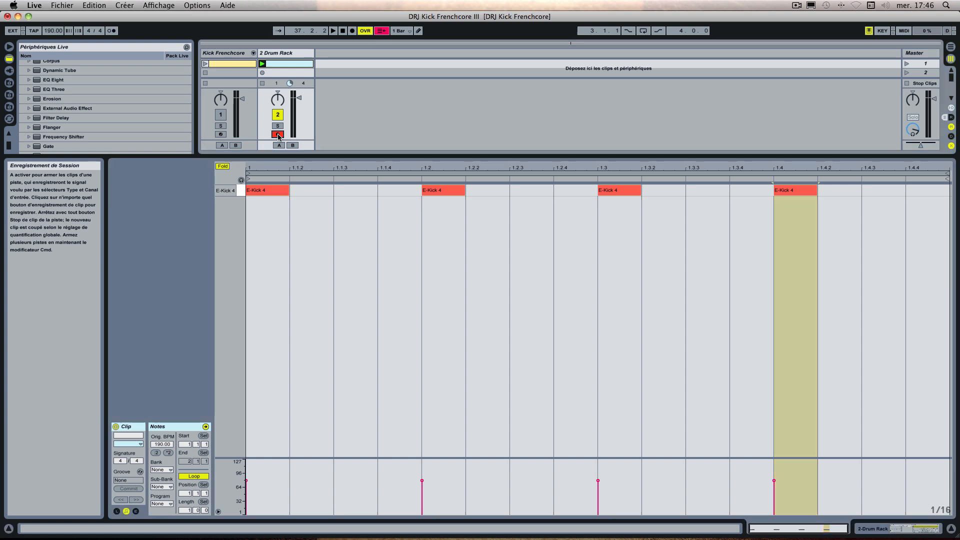
click(263, 64)
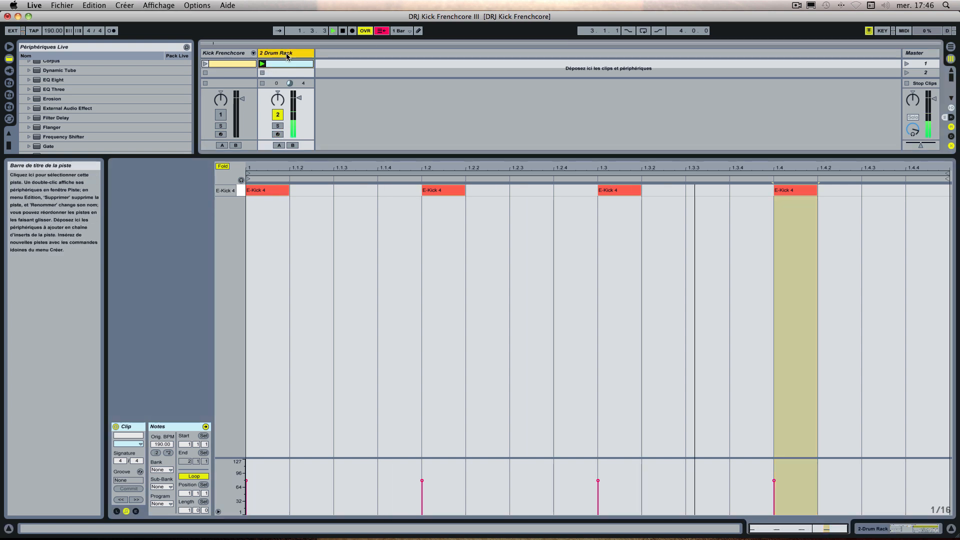
Step: Set the E-Kick 4 sampler's volume to -29.8 dB, velocity to 100% and spread to 70%
double_click(286, 54)
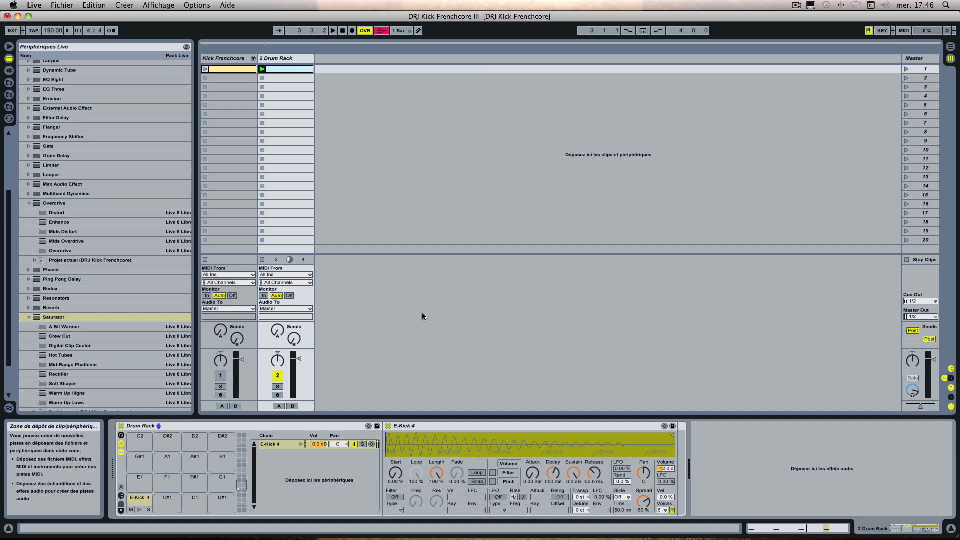
click(442, 429)
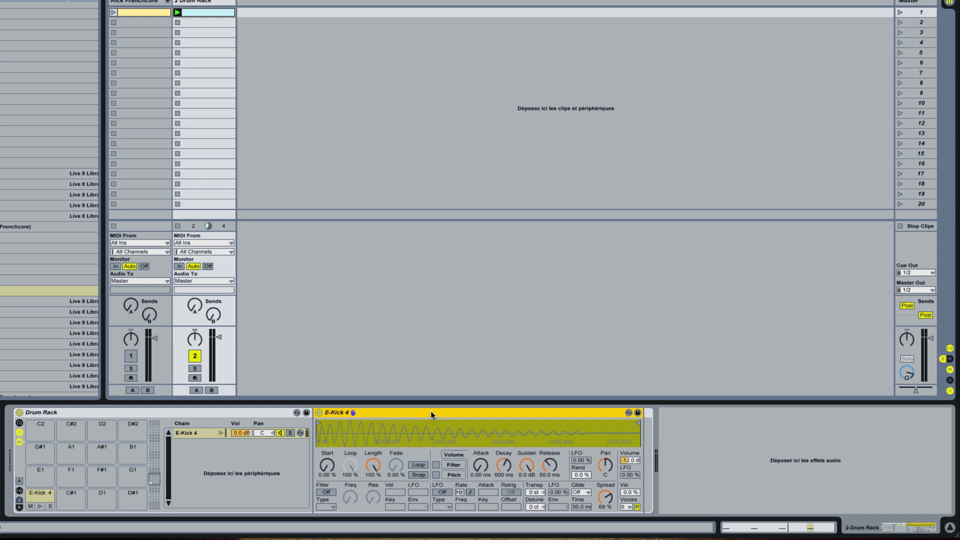
click(631, 460)
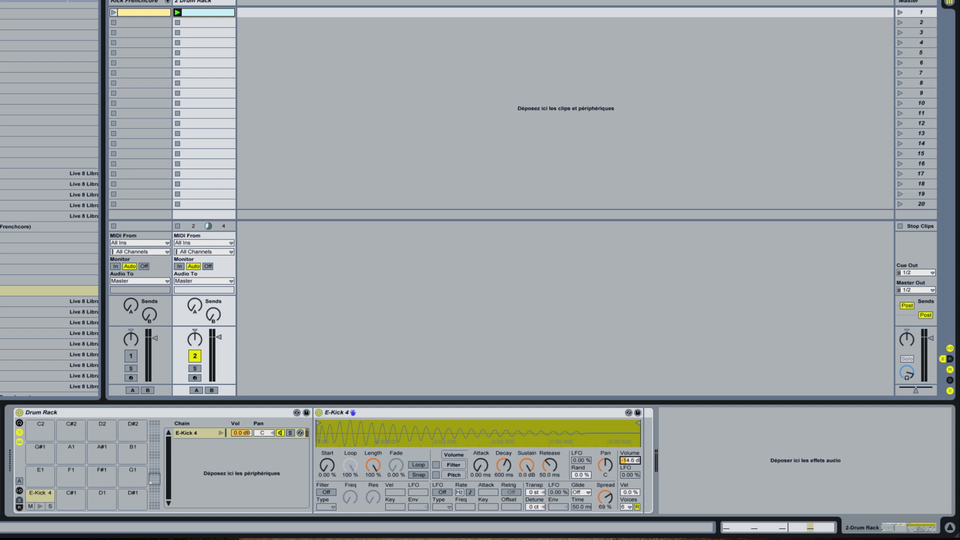
drag(630, 461, 601, 486)
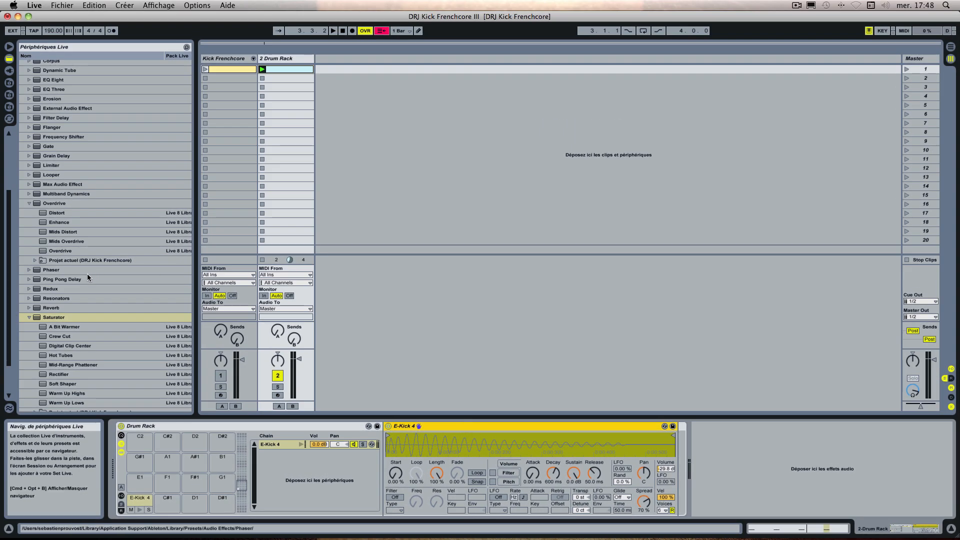
Step: Find the Overdrive presets among the audio effects and load Distort onto the Drum Rack track
scroll(82, 276, up, 5)
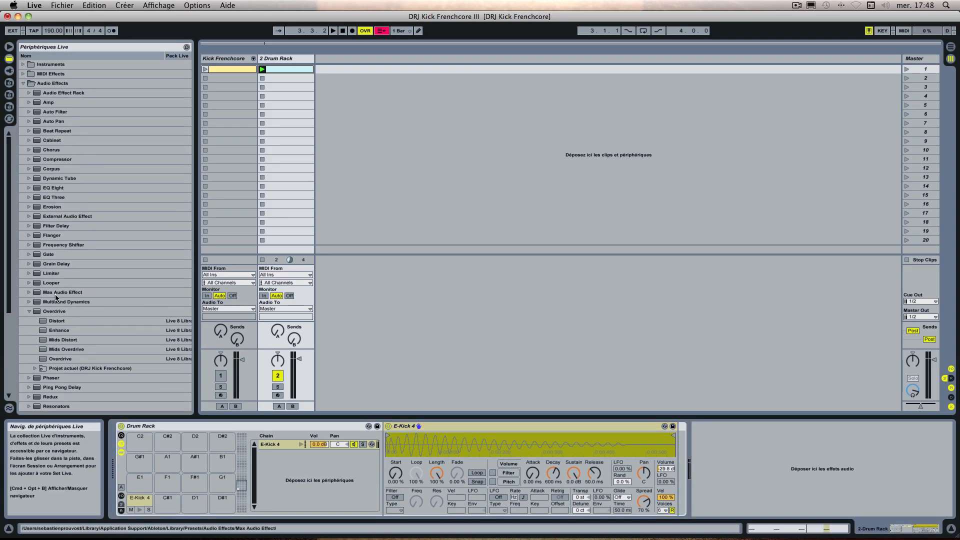
click(23, 83)
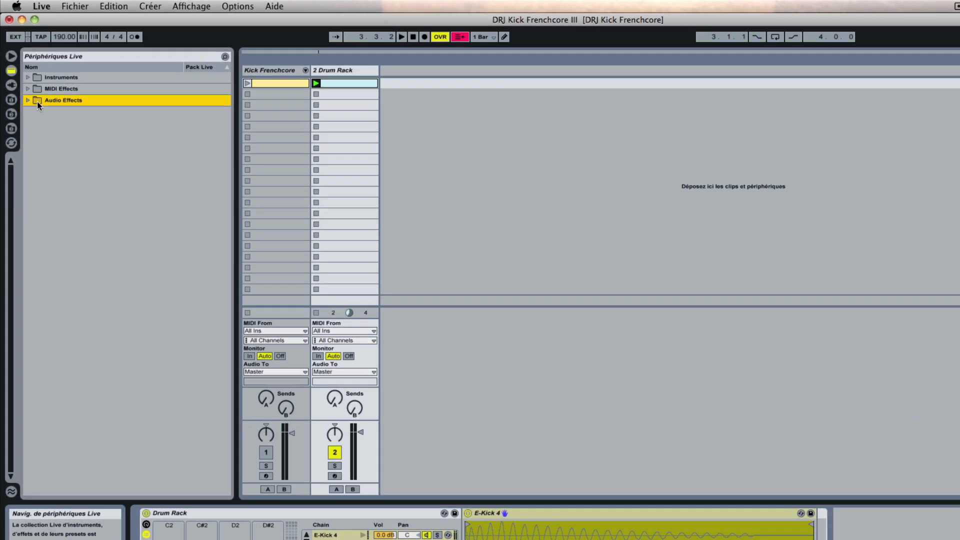
click(37, 101)
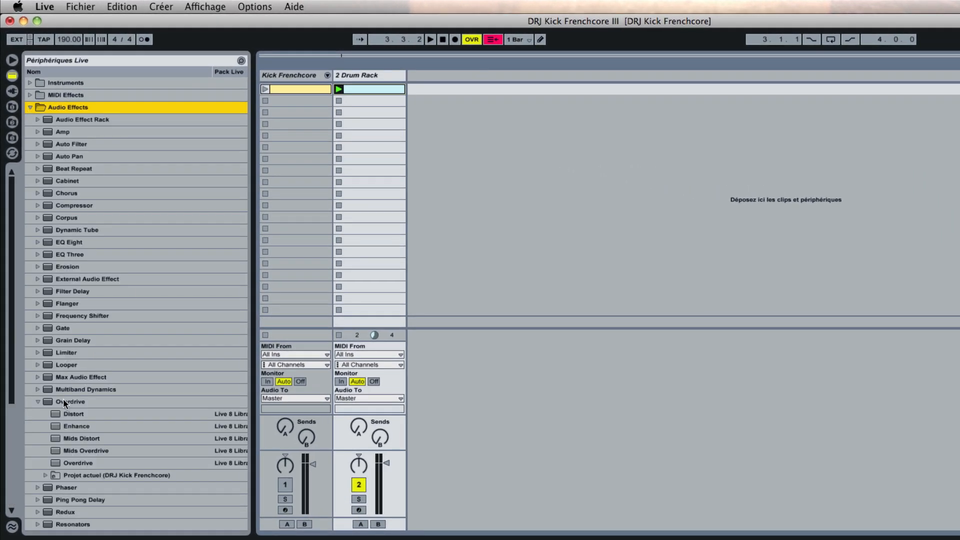
click(63, 401)
click(74, 415)
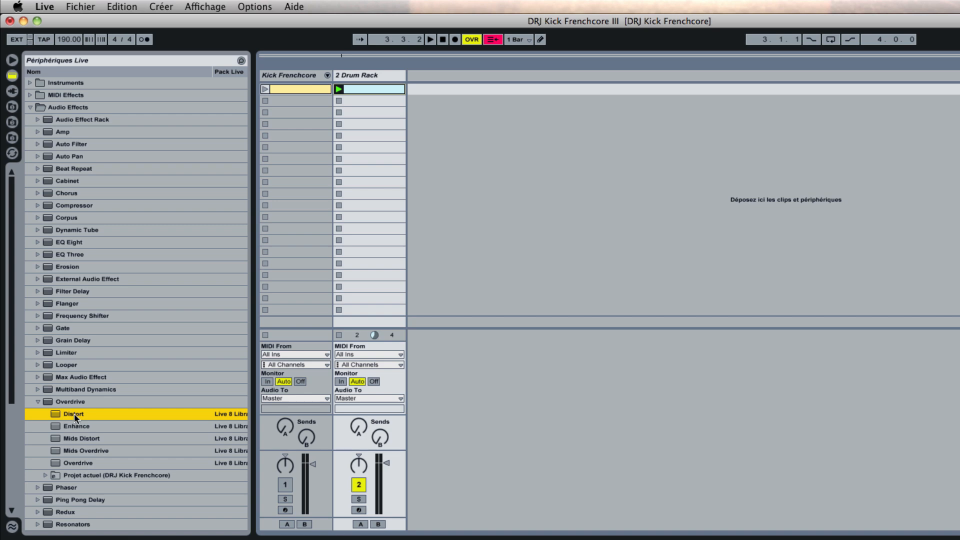
double_click(74, 414)
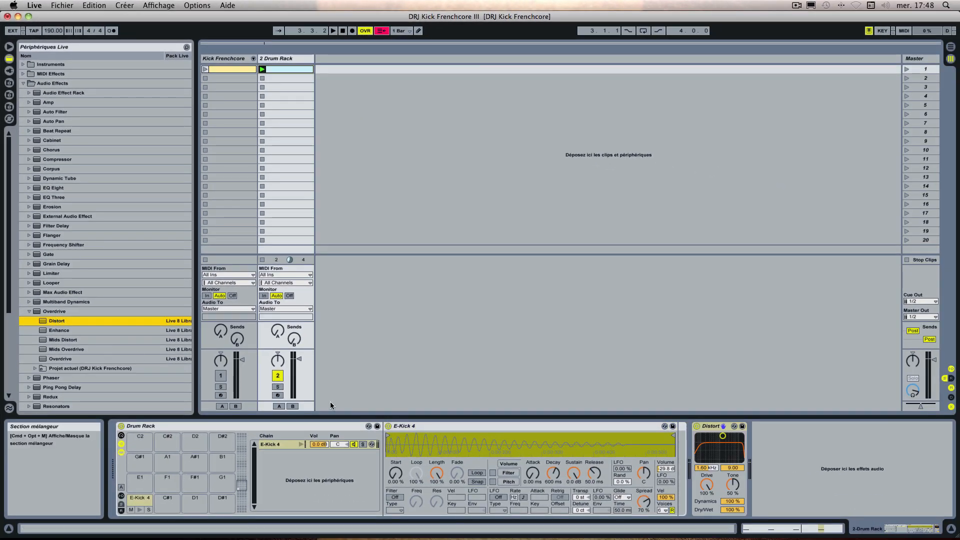
Step: Move the Distort effect into the Drum Rack's E-Kick 4 chain, directly after the sampler
click(711, 427)
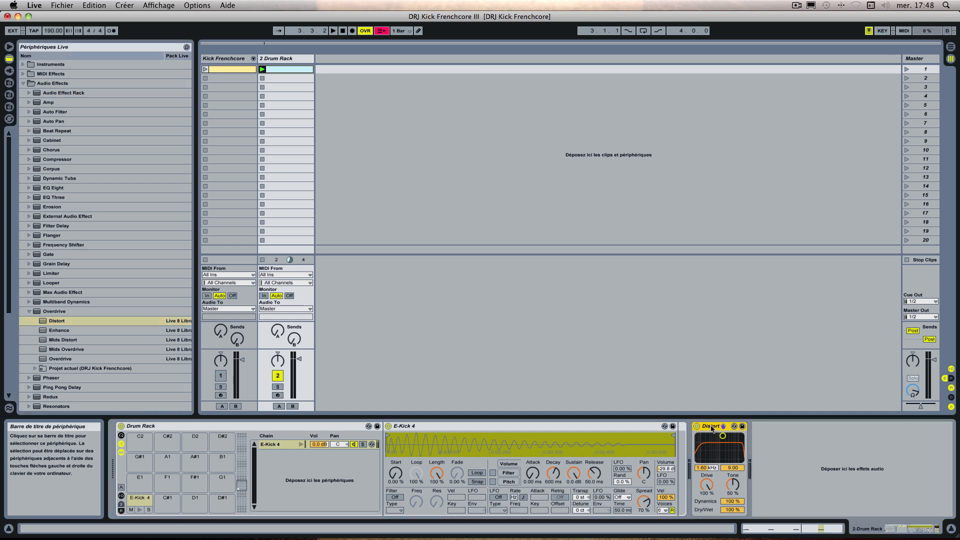
drag(711, 427, 682, 443)
drag(736, 416, 736, 423)
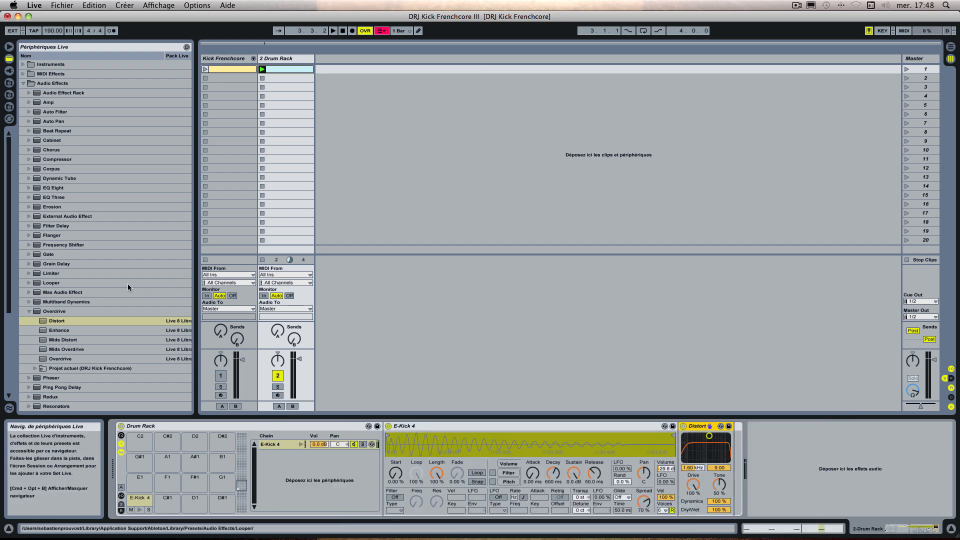
Step: Add a default Saturator to the E-Kick 4 chain, directly after Distort
scroll(128, 286, down, 5)
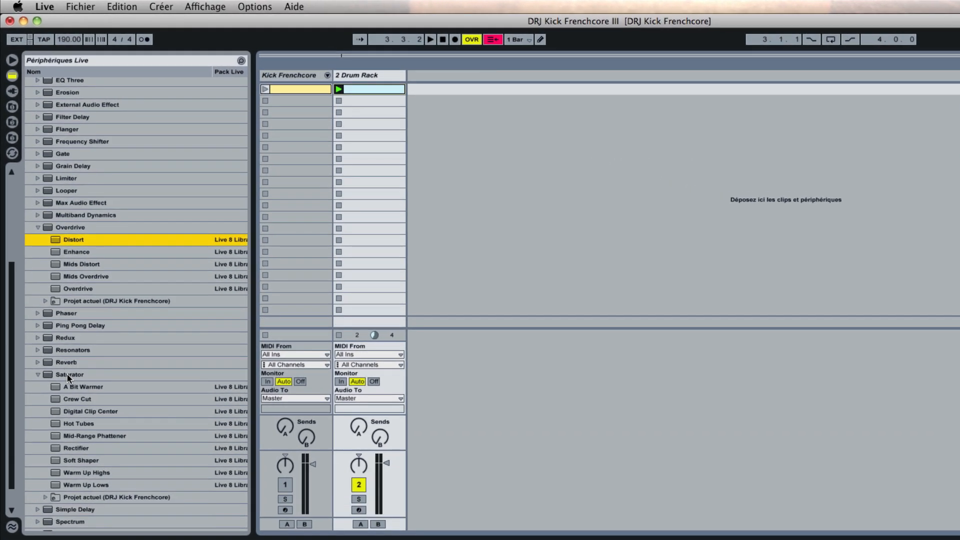
click(68, 378)
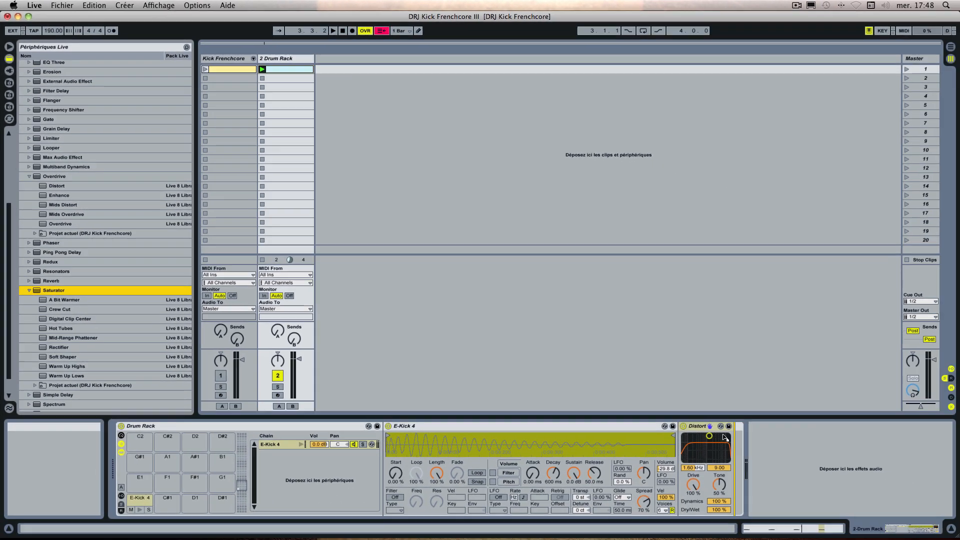
mouse_move(729, 435)
mouse_down()
mouse_move(778, 440)
mouse_move(733, 443)
mouse_up()
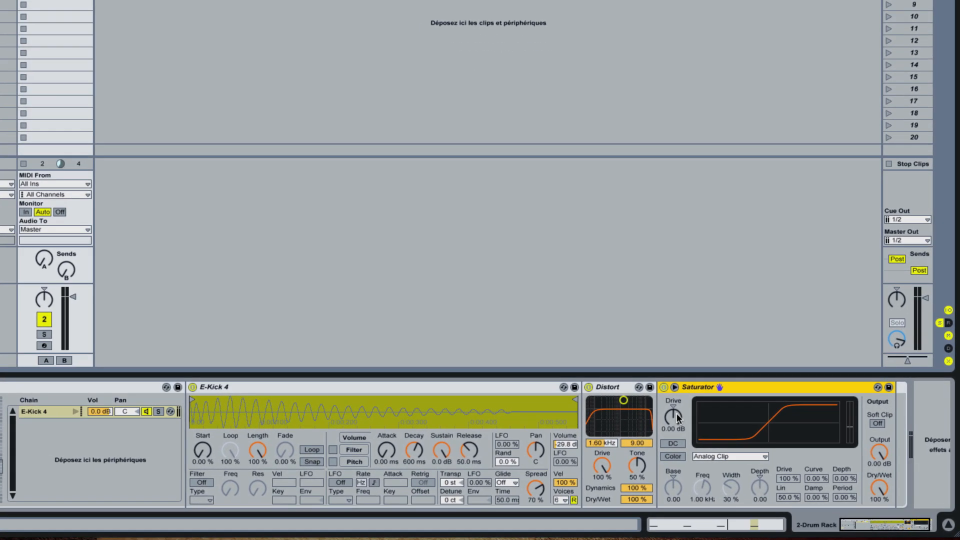
Step: Set the Saturator's Drive to 10.3 dB, with DC and Color enabled and the Hard Curve type selected
drag(676, 418, 676, 388)
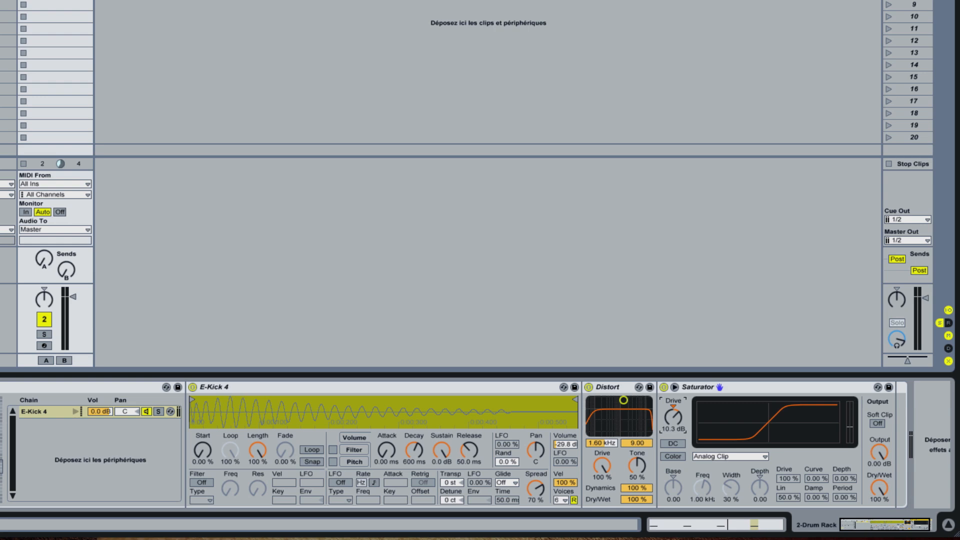
click(673, 444)
click(675, 456)
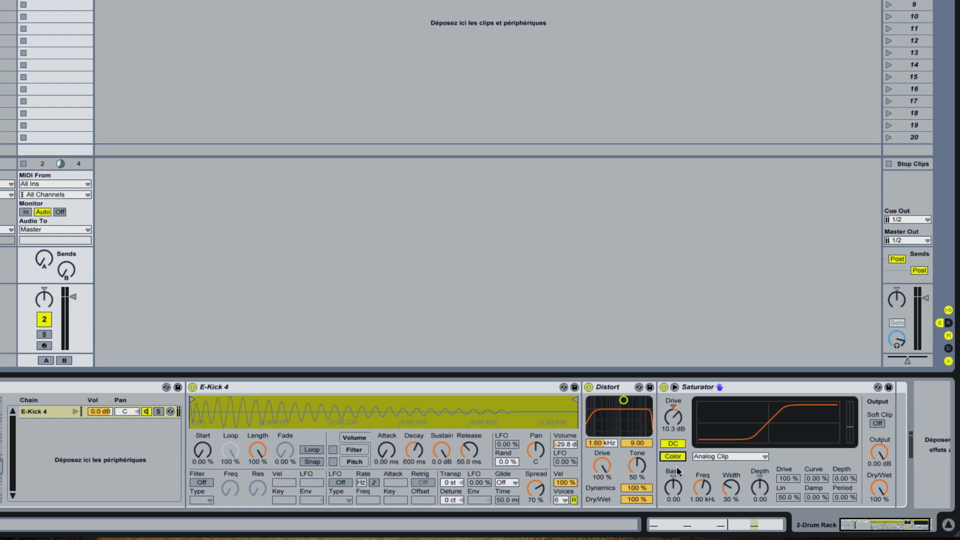
click(673, 457)
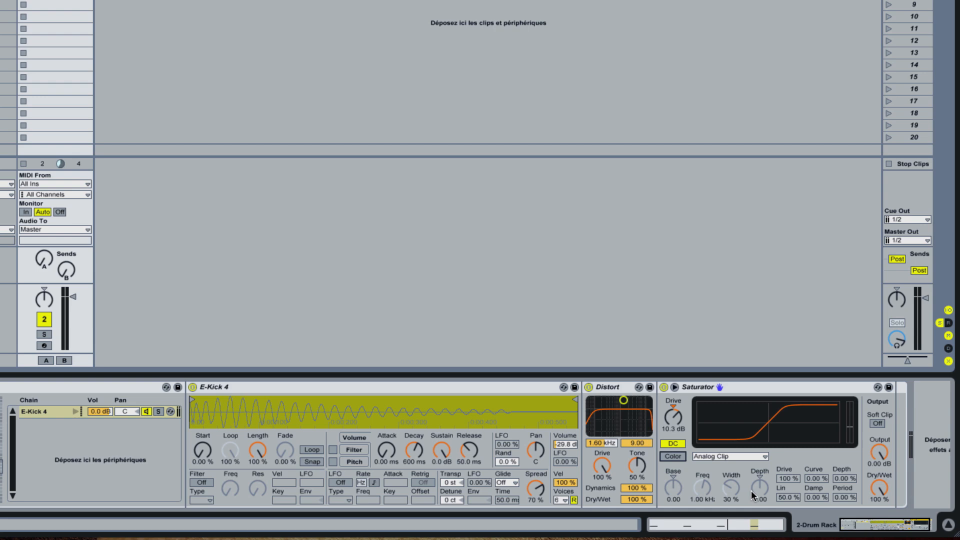
click(673, 456)
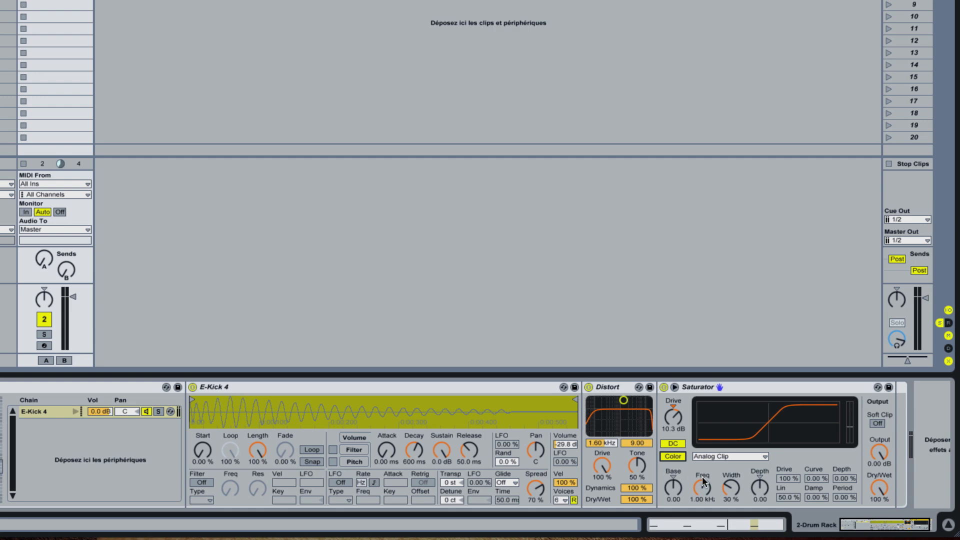
click(726, 455)
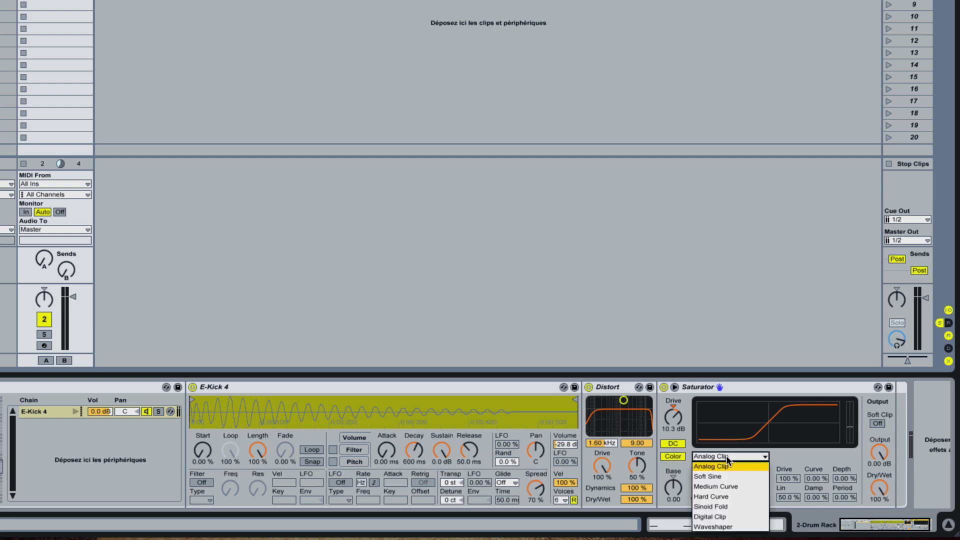
click(725, 497)
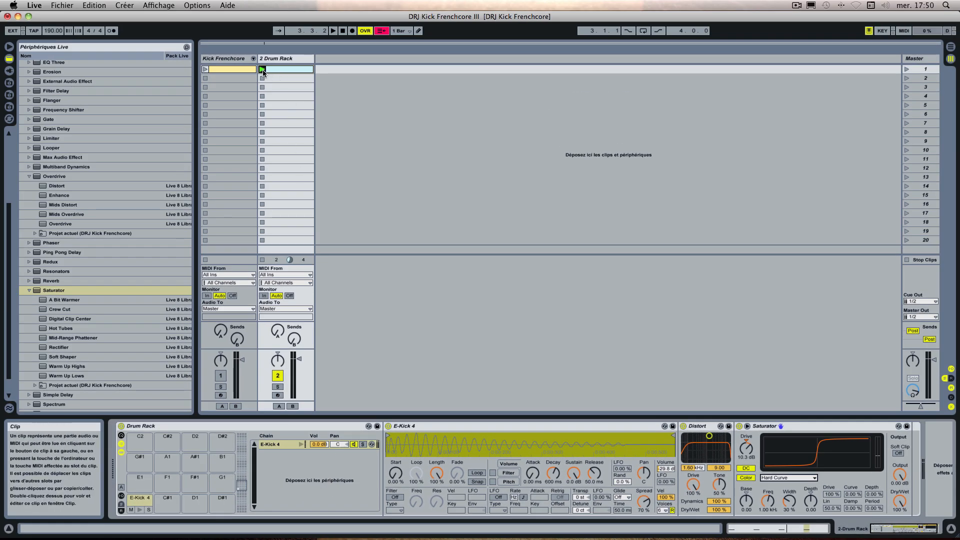
Step: Play the Drum Rack clip and compare the kick with the Saturator bypassed and active
click(263, 69)
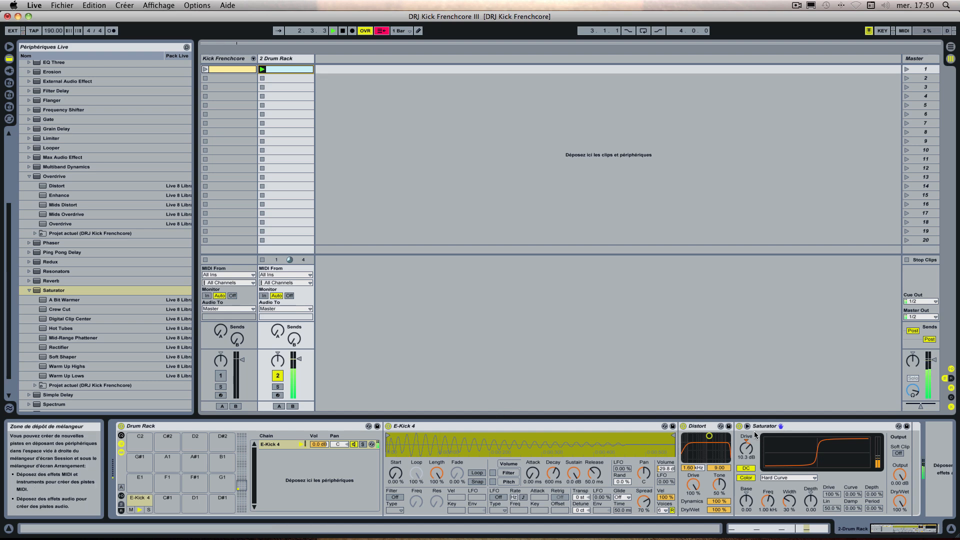
click(739, 426)
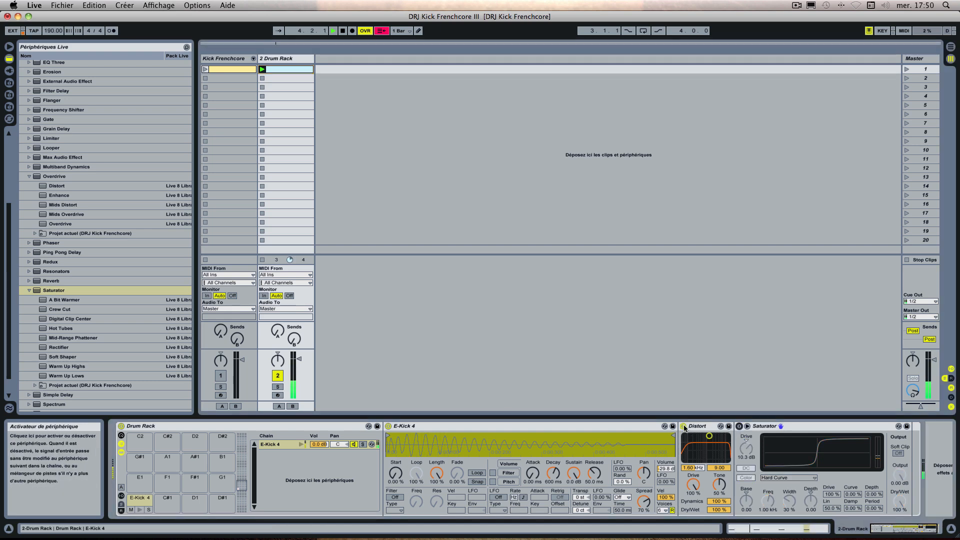
click(739, 426)
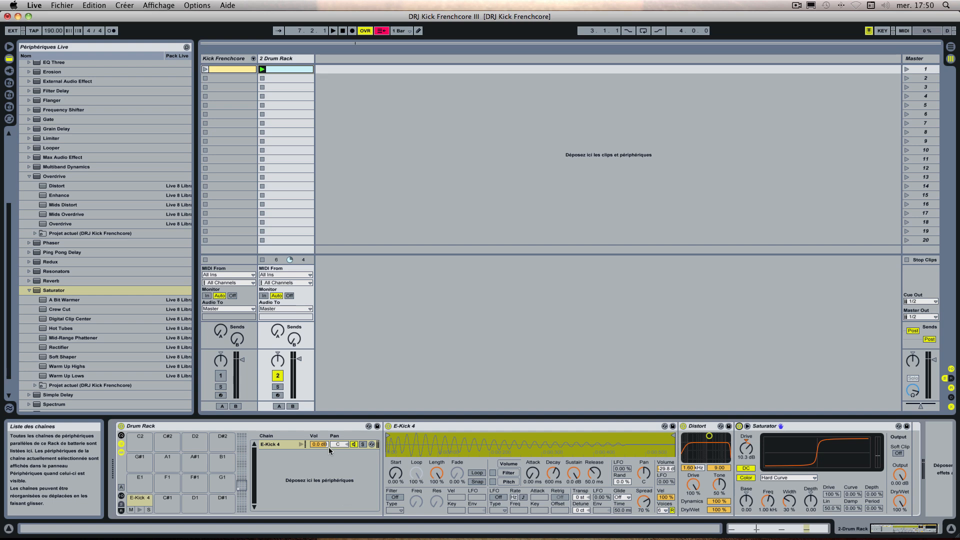
click(420, 426)
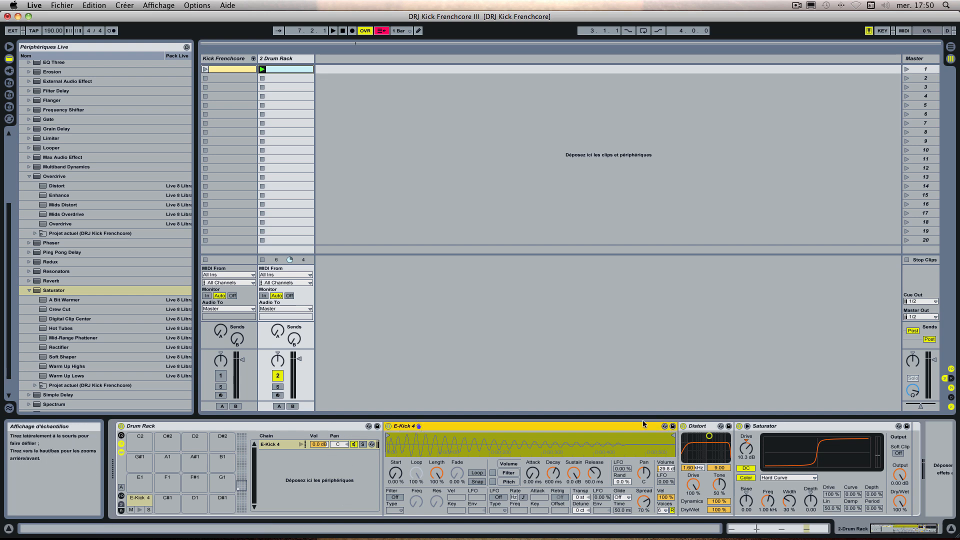
click(702, 426)
click(782, 428)
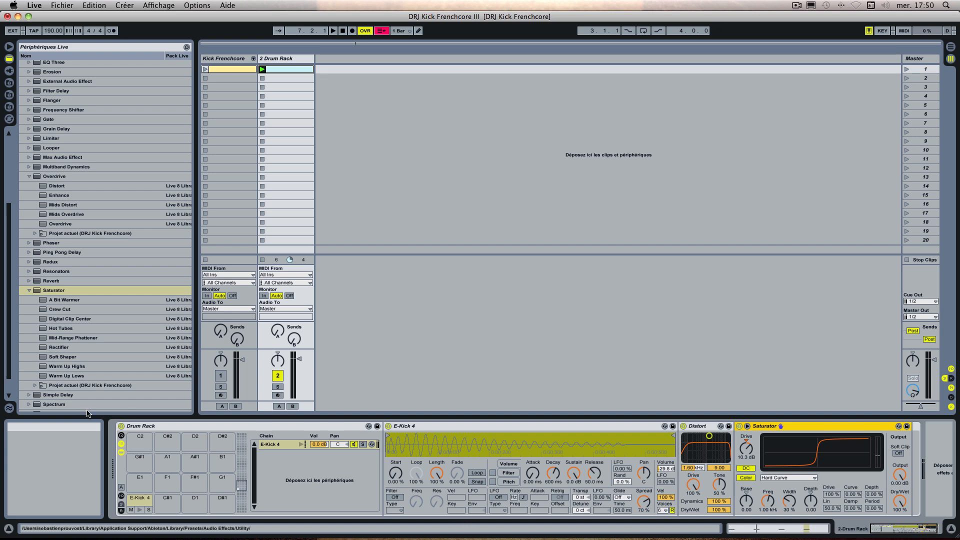
Step: Show the input, output and choke selectors in the Drum Rack's chain list
click(121, 497)
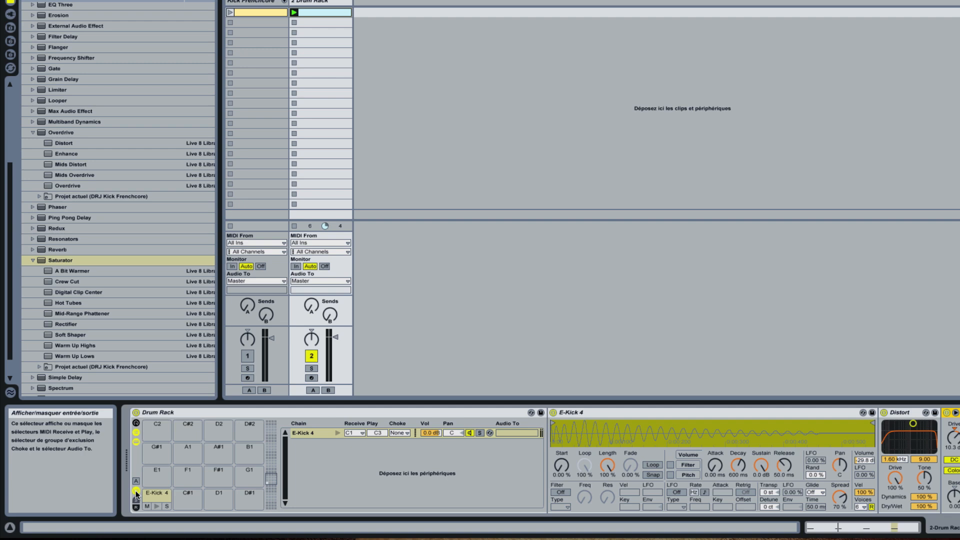
Step: Review the E-Kick 4 notes in the Drum Rack clip and the devices in its chain
click(136, 492)
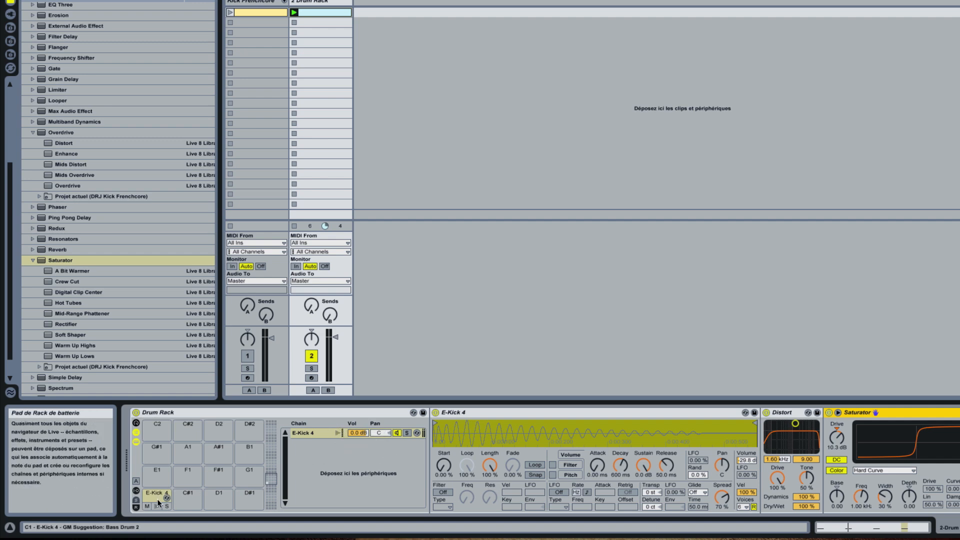
click(135, 491)
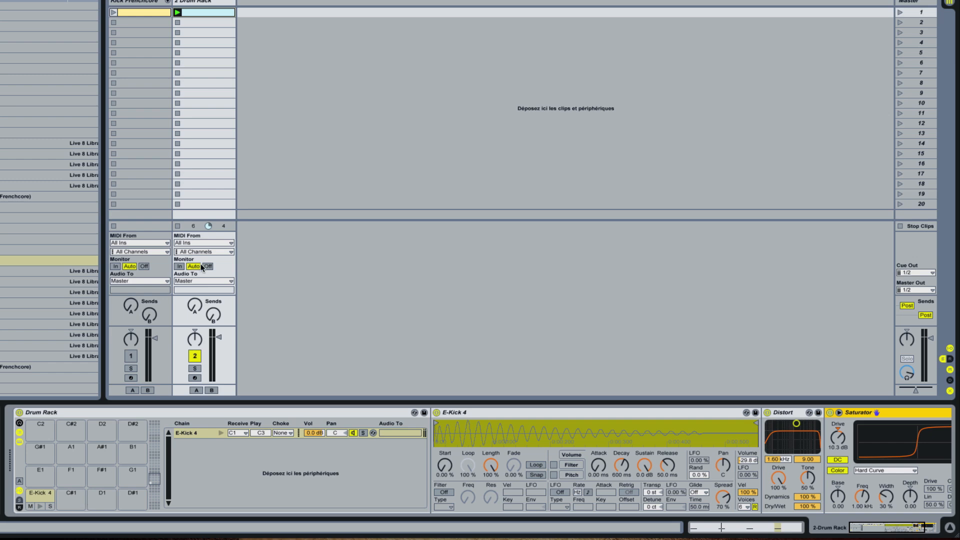
double_click(203, 17)
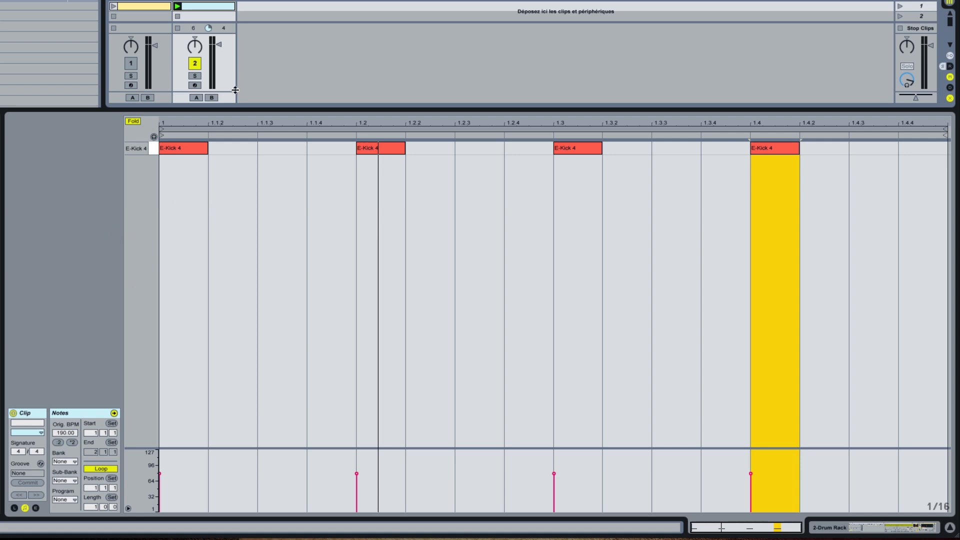
key(shift+Tab)
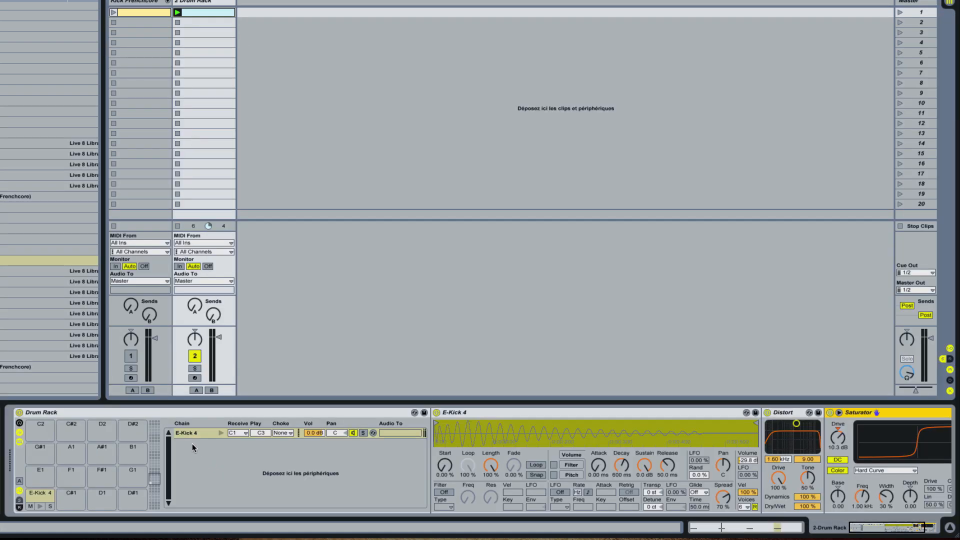
scroll(380, 495, right, 3)
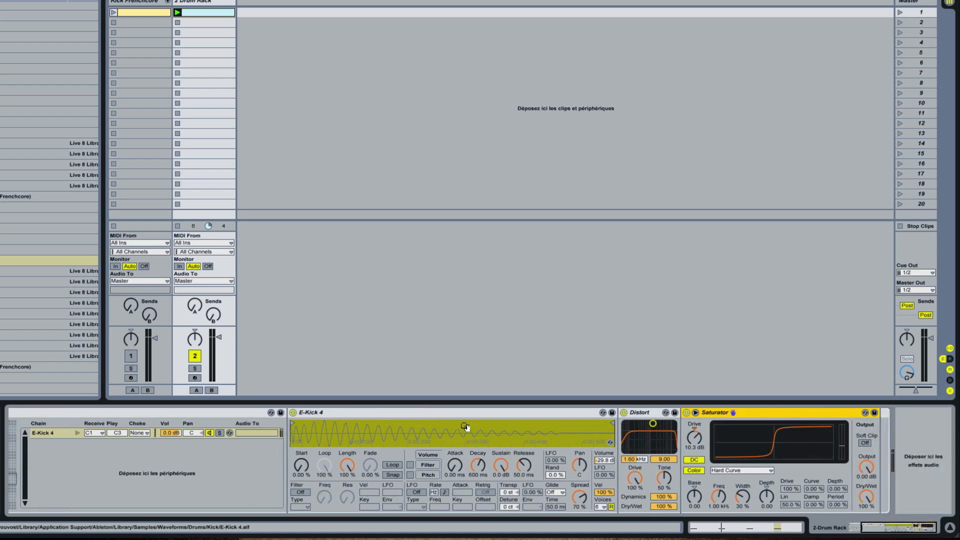
scroll(571, 426, left, 3)
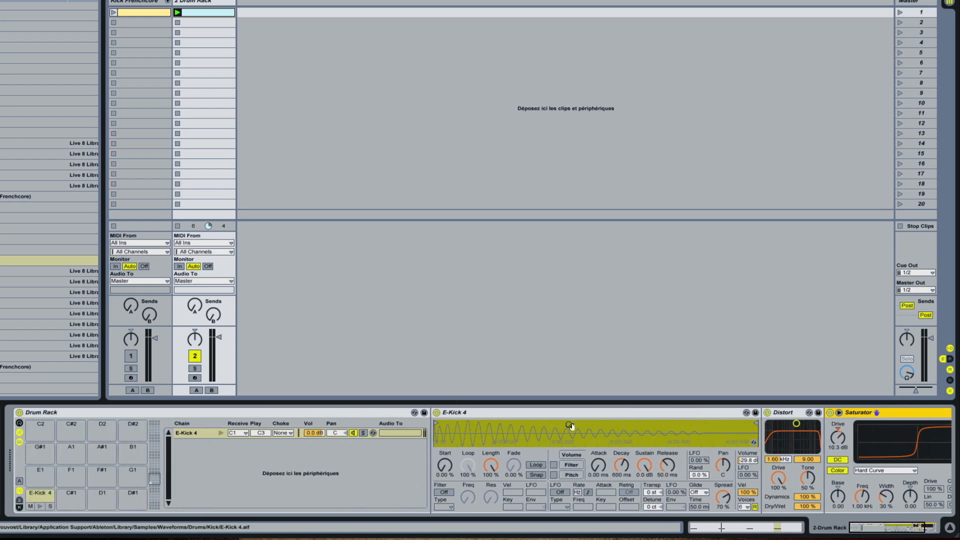
right_click(201, 433)
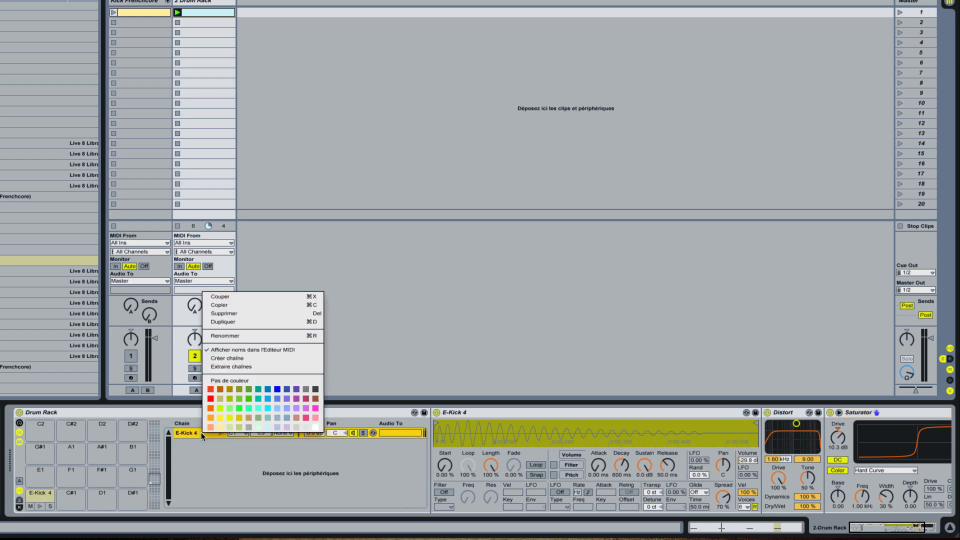
click(200, 443)
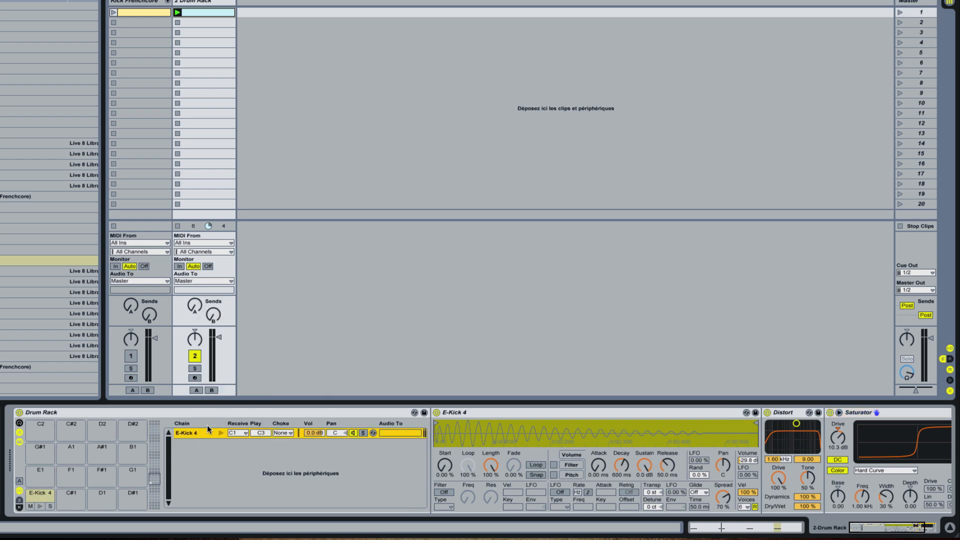
right_click(204, 431)
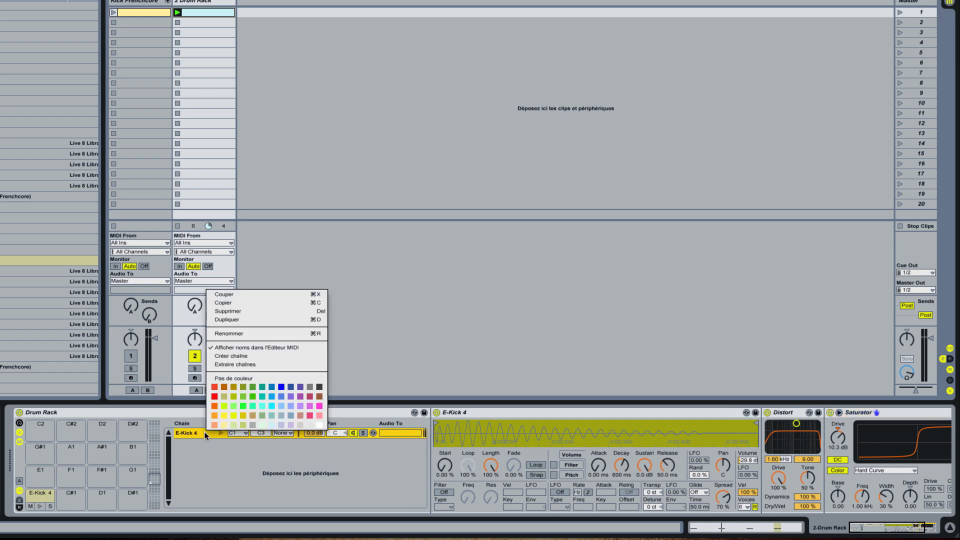
click(299, 319)
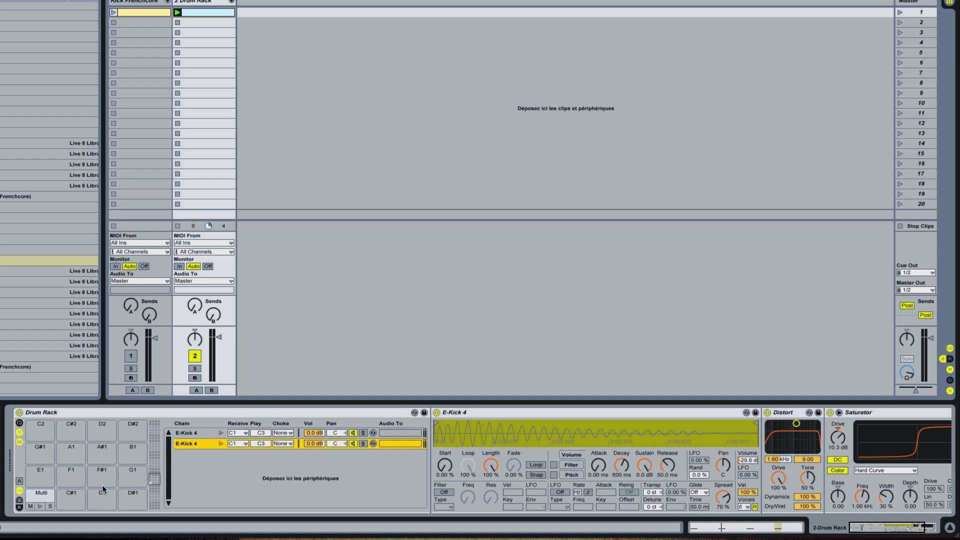
key(super+z)
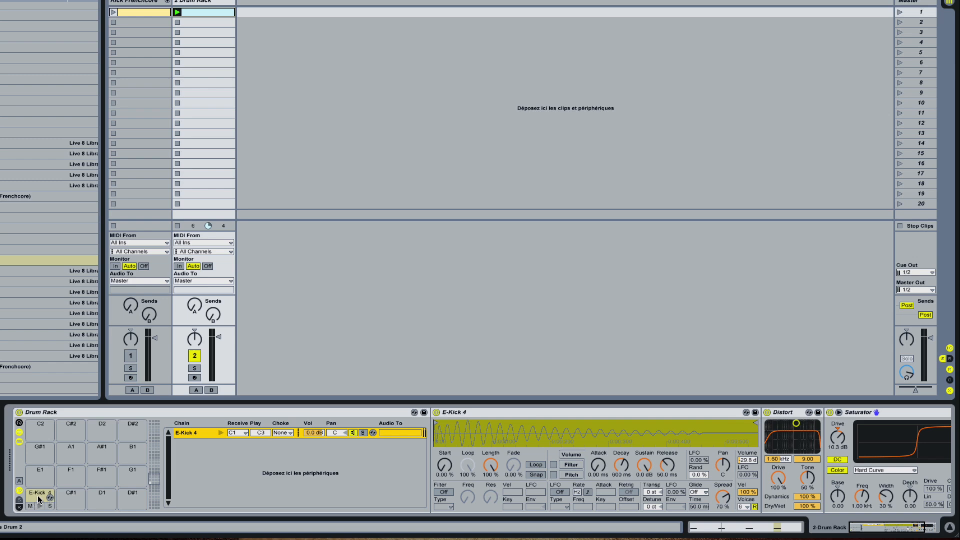
Step: Duplicate the E-Kick 4 chain in the Drum Rack and select the pad that holds both chains
right_click(199, 432)
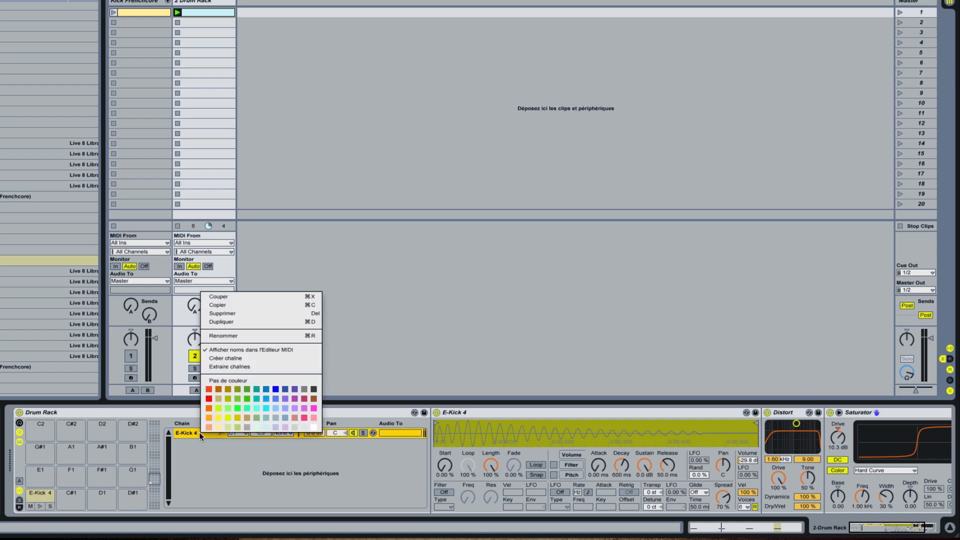
click(250, 323)
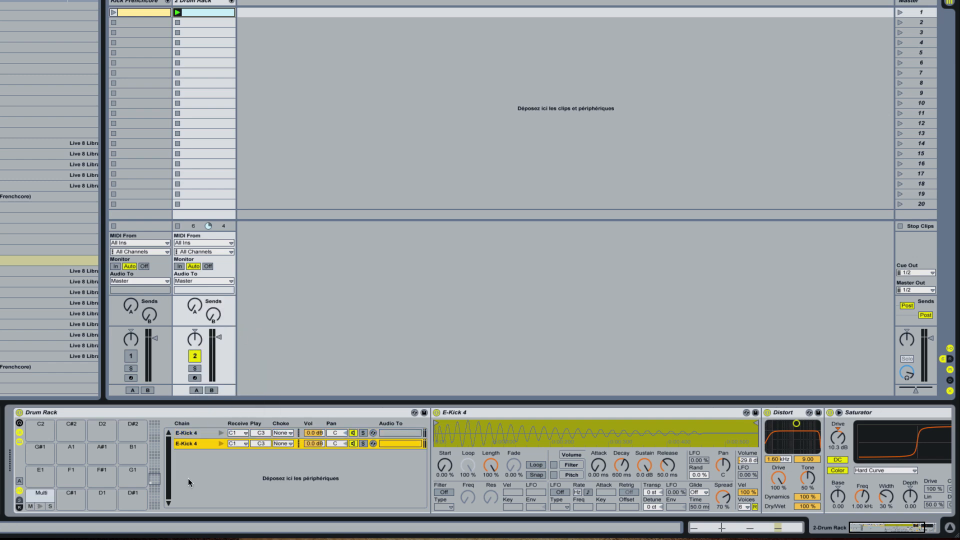
click(197, 433)
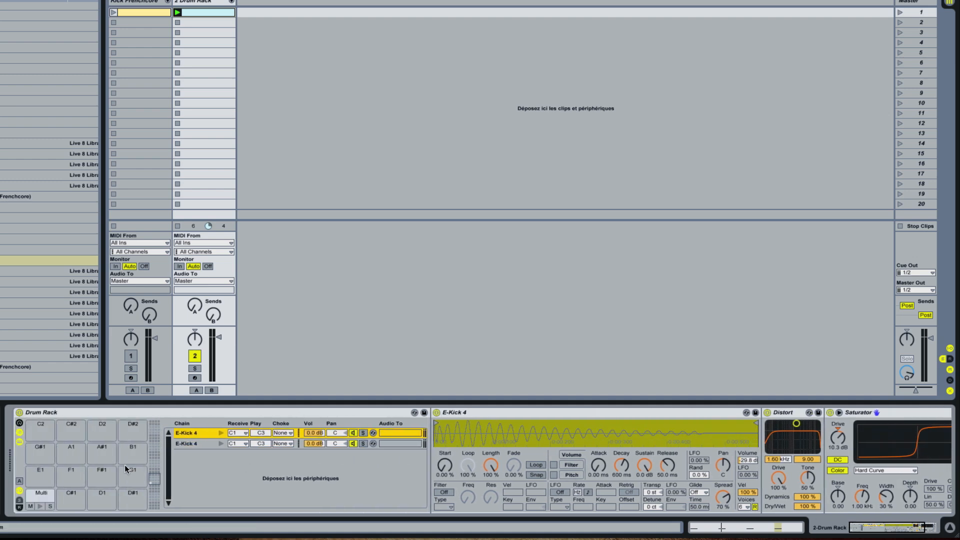
click(40, 497)
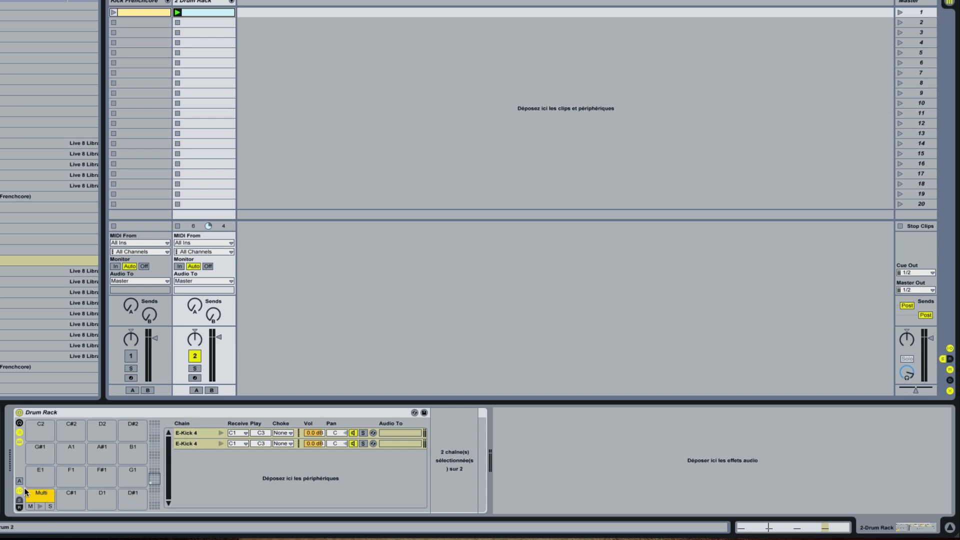
Step: Set the duplicated chain's Receive note to C#1, audition both pads and hide the input, output and choke selectors
click(19, 491)
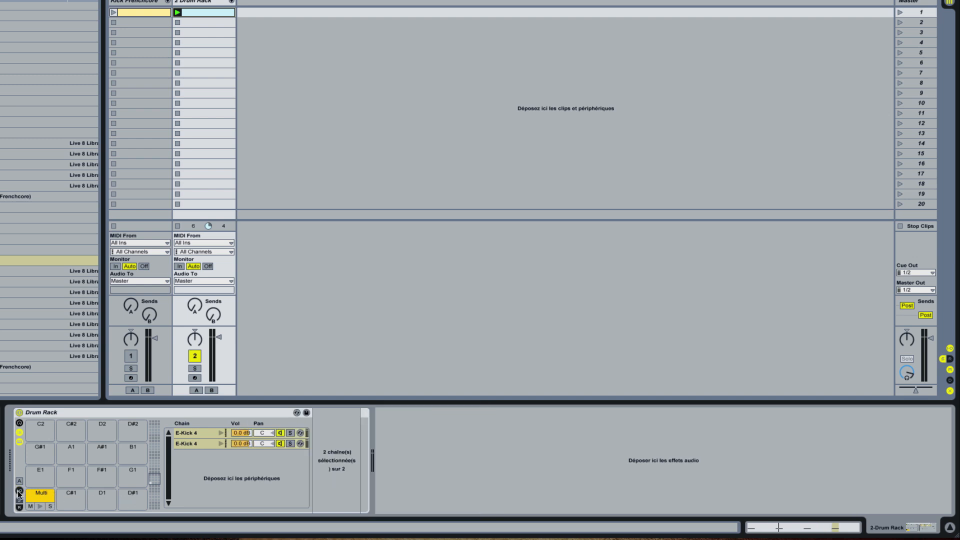
click(19, 491)
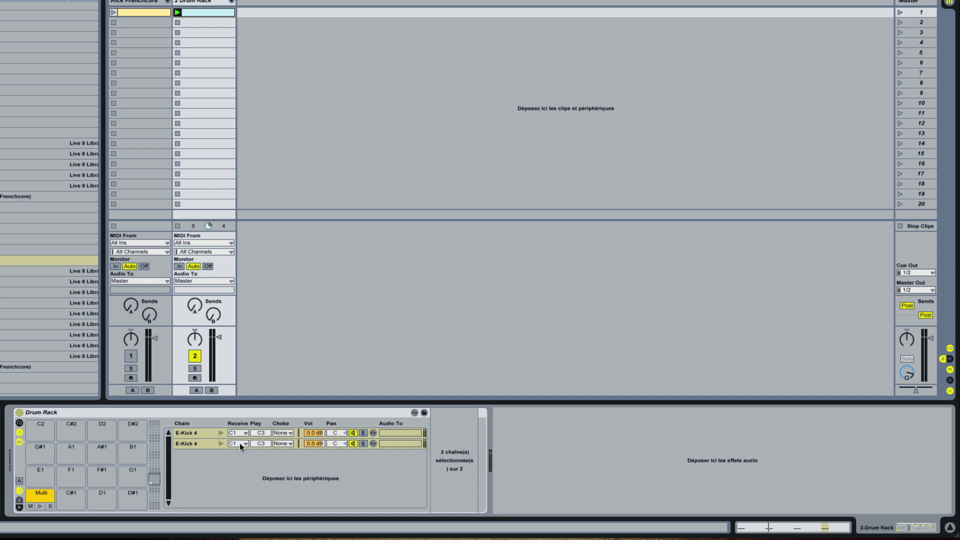
click(239, 442)
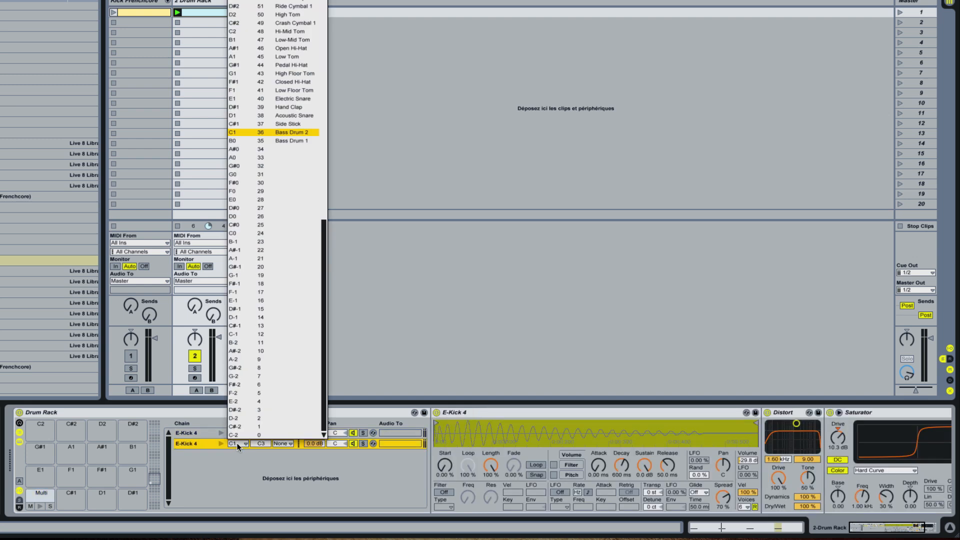
click(239, 123)
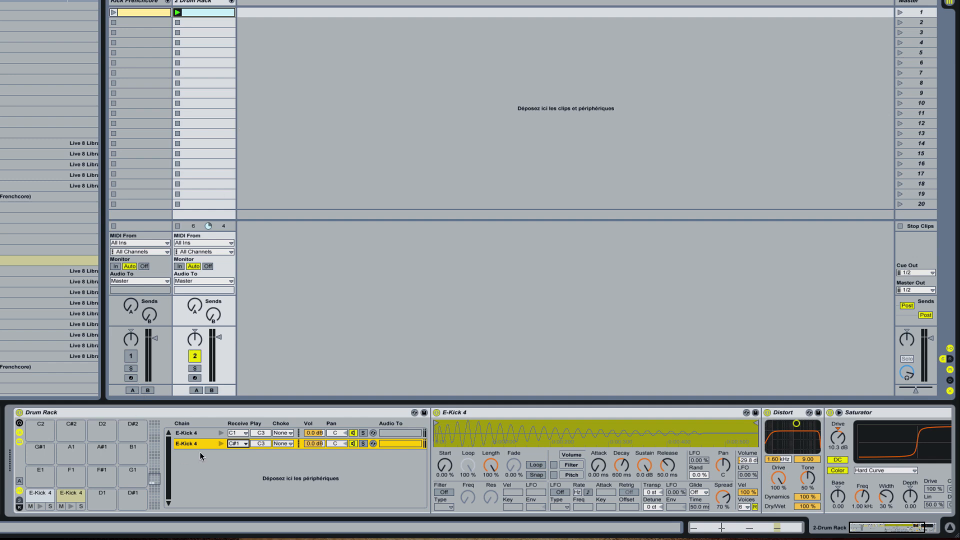
click(41, 506)
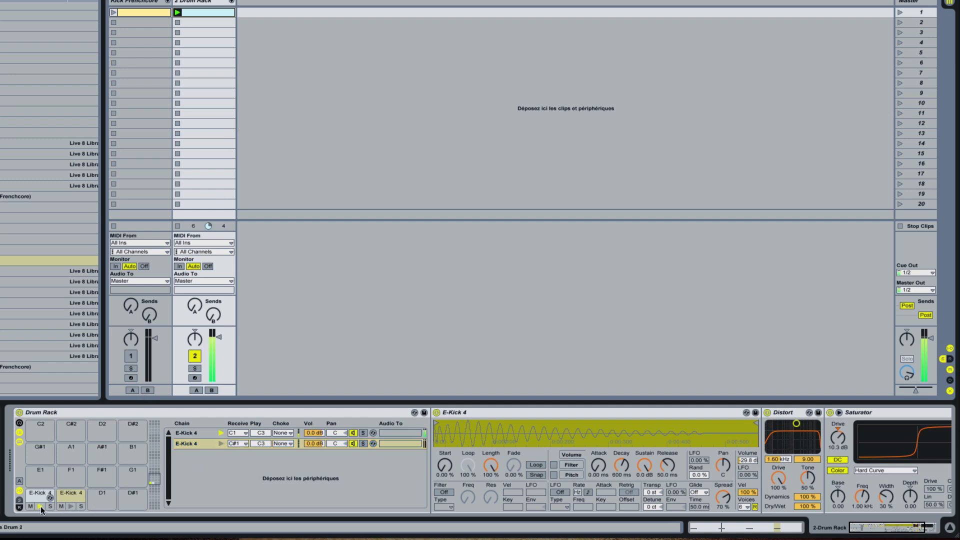
click(70, 506)
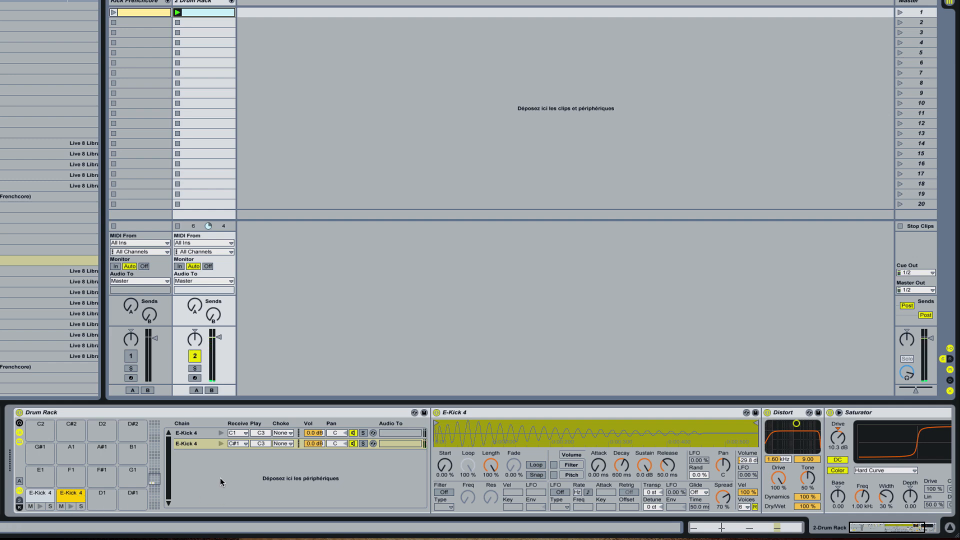
click(19, 491)
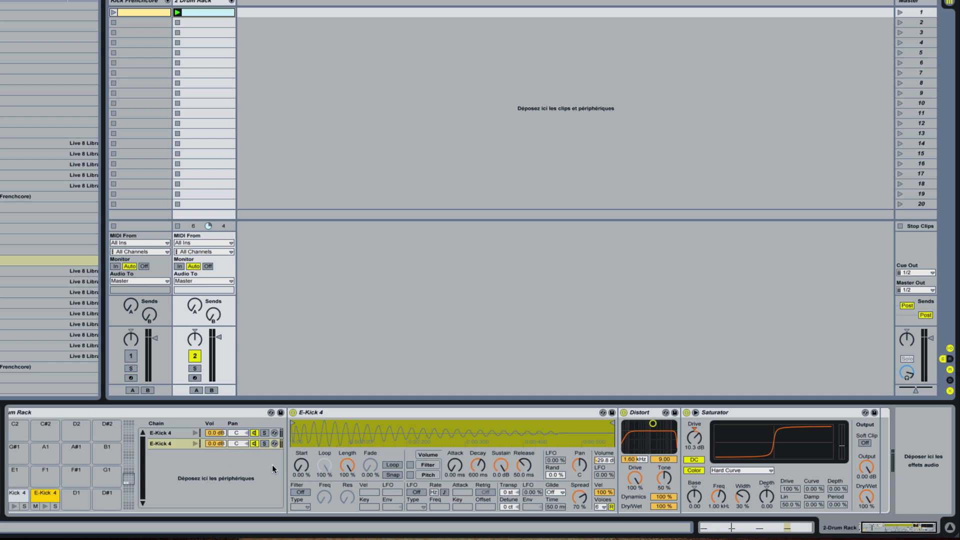
Step: Rename the original E-Kick 4 chain as Kick 1 court and the duplicate as Kick 2 long
click(164, 433)
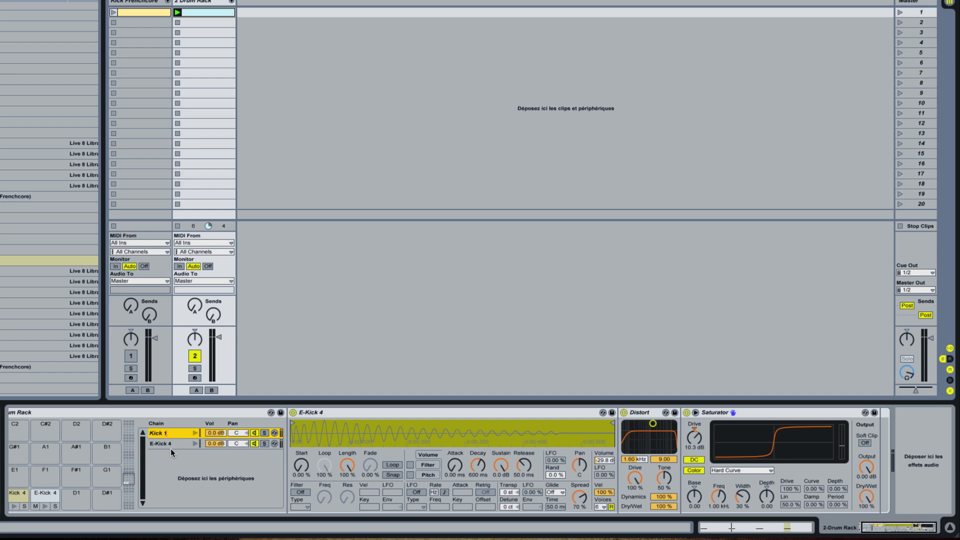
key(Return)
click(173, 444)
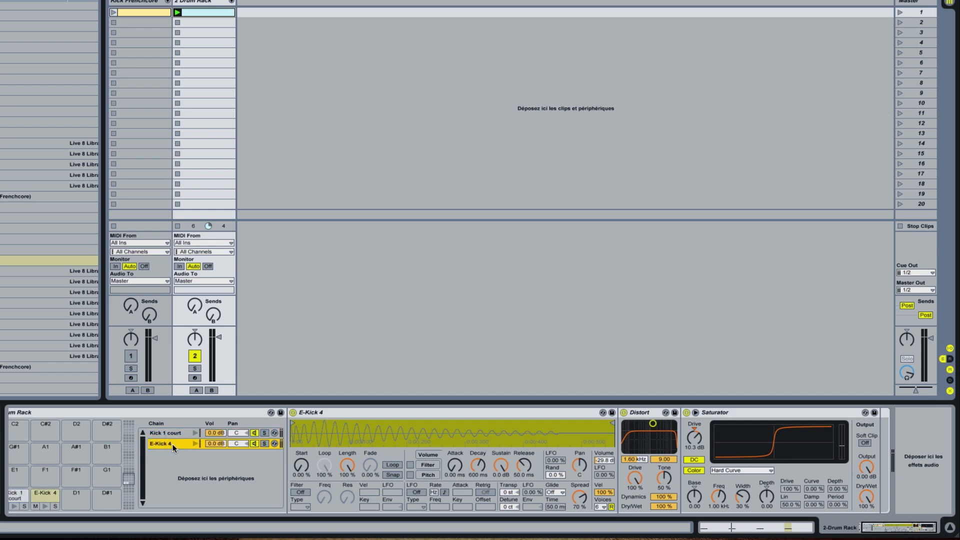
key(ctrl+r)
text(Kick 2 long)
key(Return)
scroll(179, 449, left, 2)
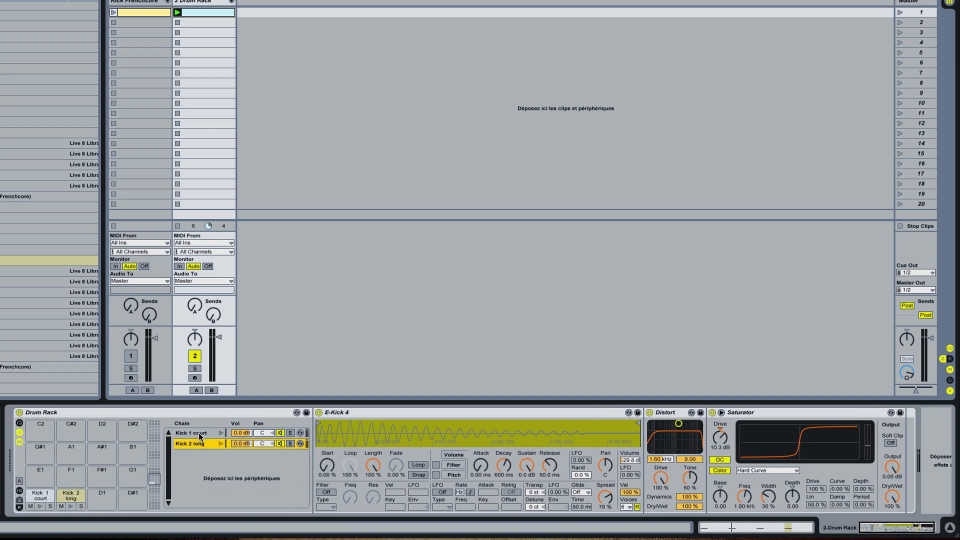
Step: Solo the Kick 1 court chain and set its sample's Release to 267 ms
click(199, 433)
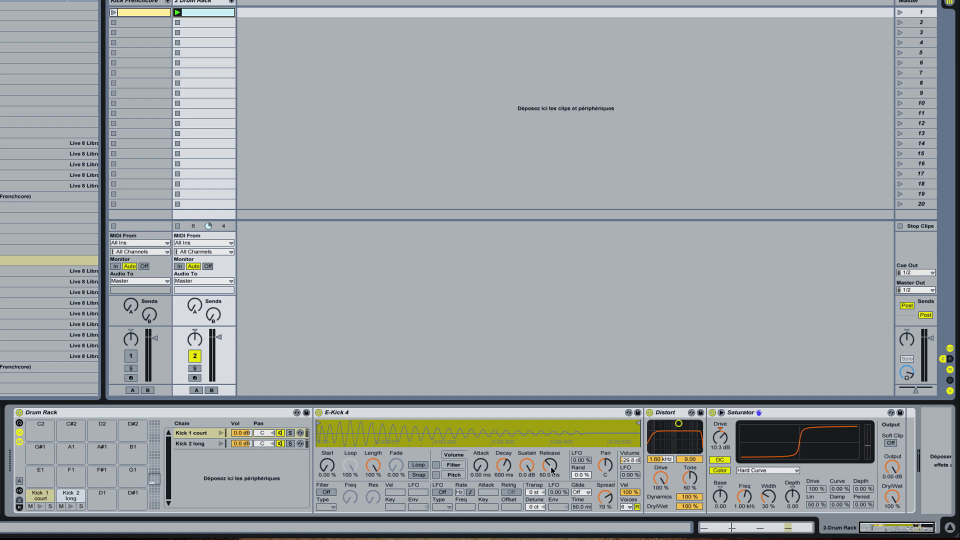
drag(549, 466, 550, 461)
click(290, 433)
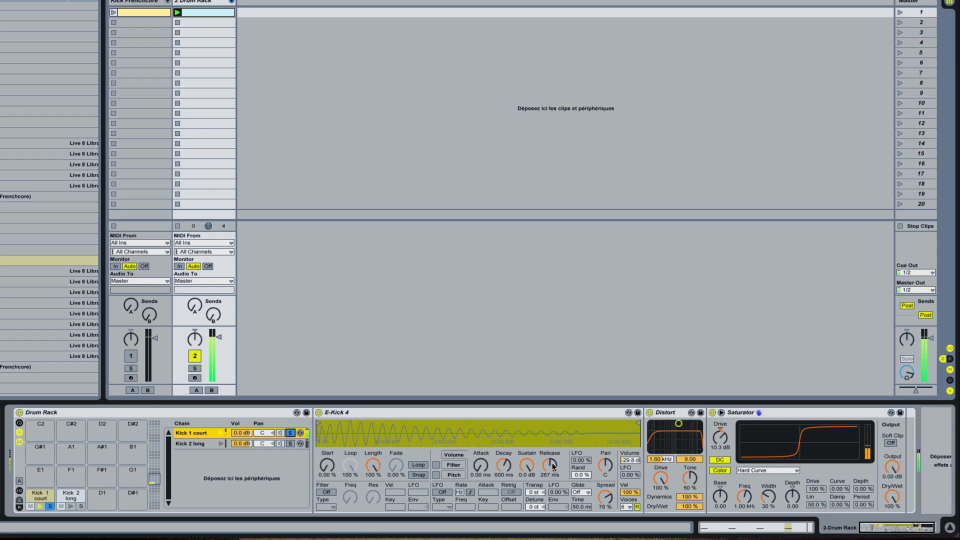
mouse_move(552, 463)
mouse_down()
mouse_move(552, 495)
mouse_move(552, 462)
mouse_up()
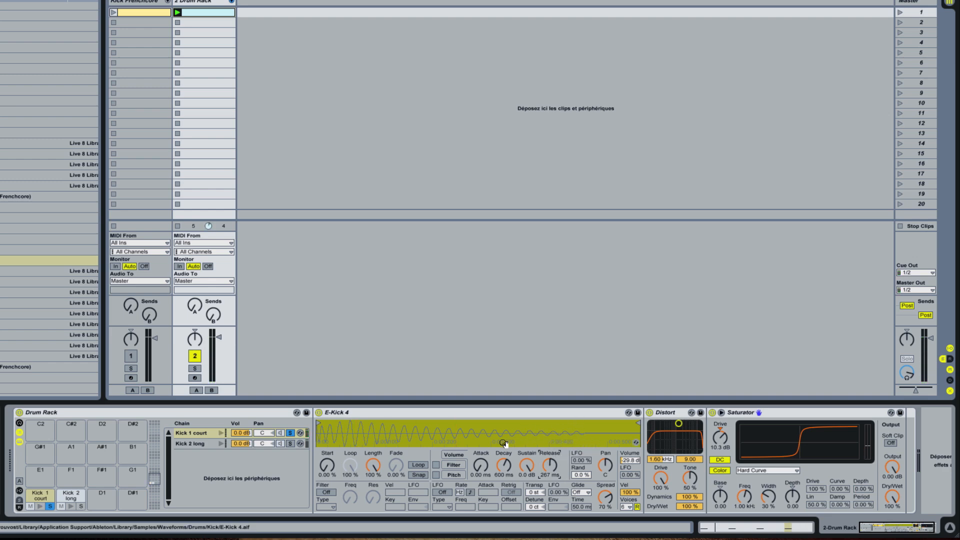
Step: Move the sample start in Kick 1 court slightly later, cutting off the first few milliseconds of the waveform
click(195, 441)
click(194, 433)
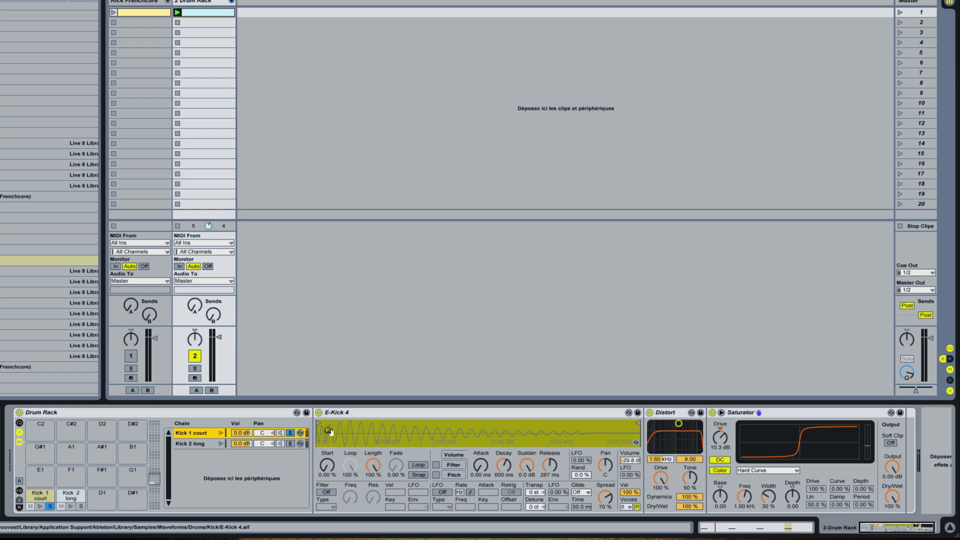
drag(329, 431, 359, 445)
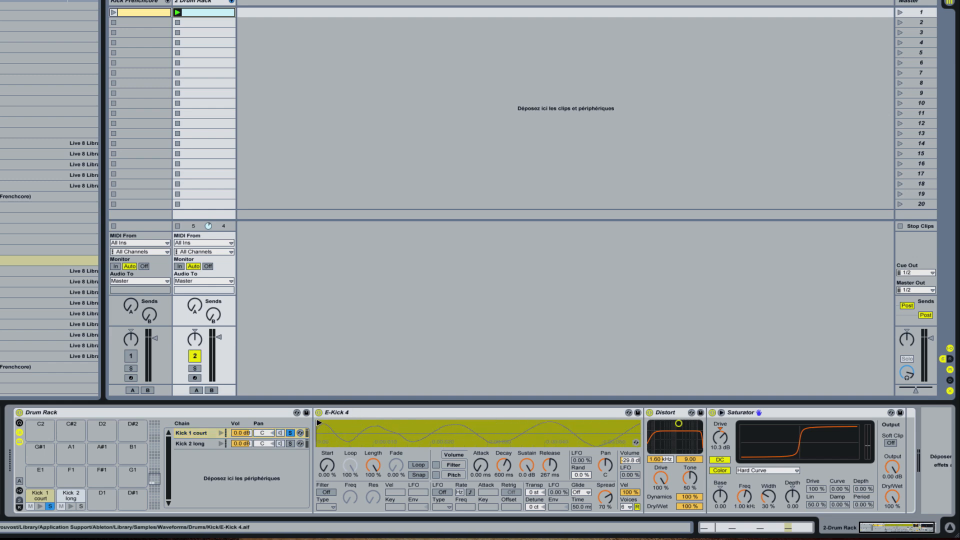
mouse_move(319, 423)
mouse_down()
mouse_move(406, 439)
mouse_move(406, 427)
mouse_up()
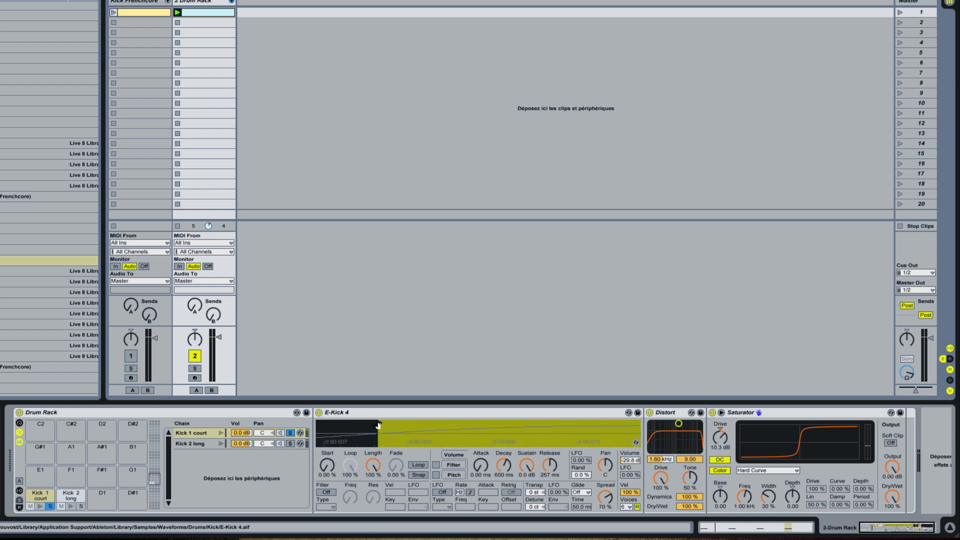
mouse_move(381, 421)
mouse_down()
mouse_move(399, 432)
mouse_move(399, 412)
mouse_up()
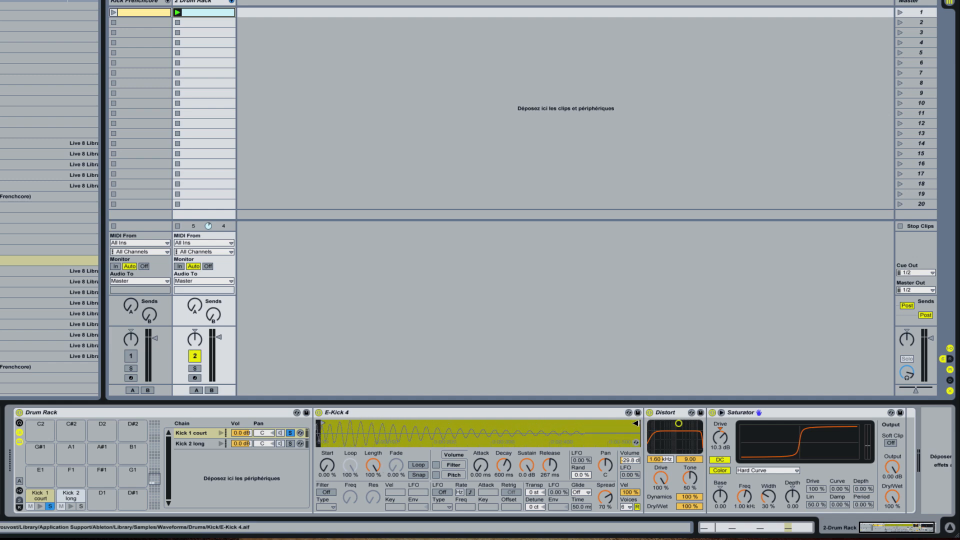
Step: Pull the sample end in Kick 1 court back to shortly before the 0:00:500 mark, cutting off the tail
mouse_move(636, 423)
mouse_down()
mouse_move(579, 423)
mouse_move(587, 463)
mouse_up()
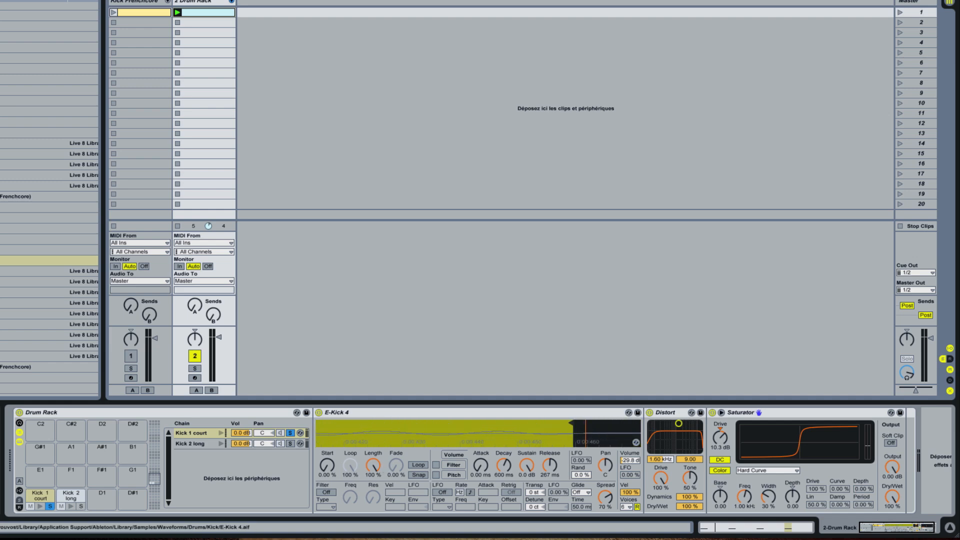
mouse_move(572, 423)
mouse_down()
mouse_move(560, 425)
mouse_move(567, 407)
mouse_move(560, 458)
mouse_up()
drag(527, 431, 556, 406)
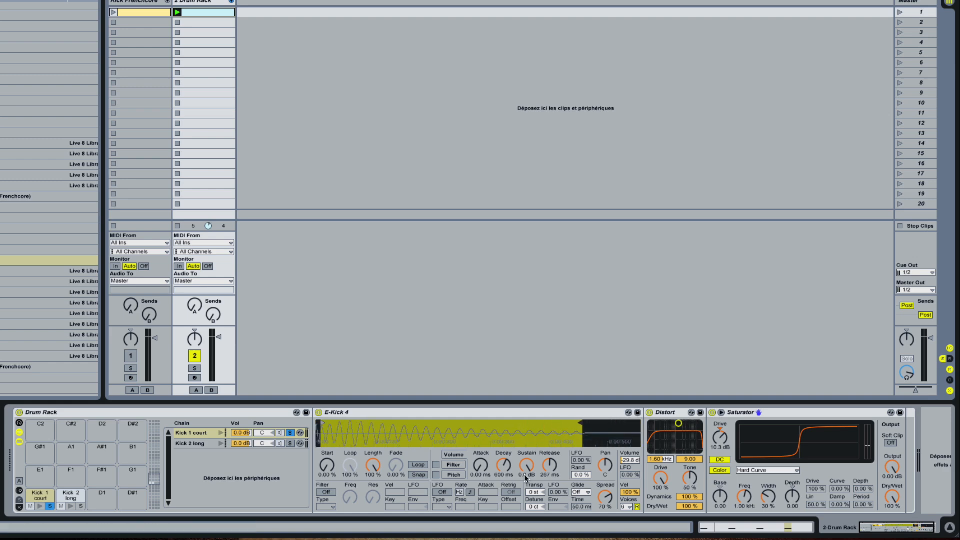
Step: Trim the sample start and end in Kick 2 long to match Kick 1 court, then reselect Kick 1 court
click(206, 443)
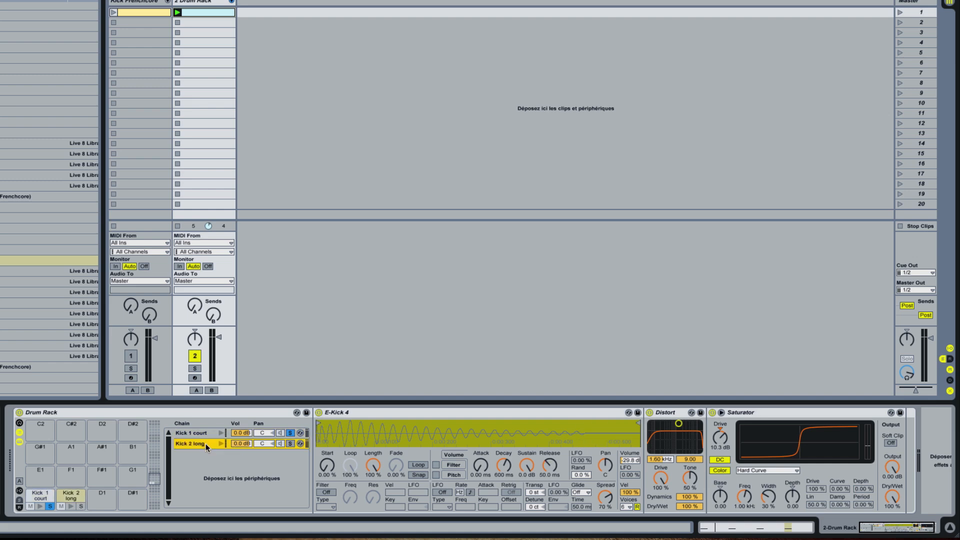
click(319, 422)
mouse_move(319, 423)
mouse_down()
mouse_move(358, 423)
mouse_move(397, 457)
mouse_move(387, 465)
mouse_move(427, 432)
mouse_move(376, 450)
mouse_move(471, 429)
mouse_move(434, 425)
mouse_move(454, 425)
mouse_move(451, 382)
mouse_up()
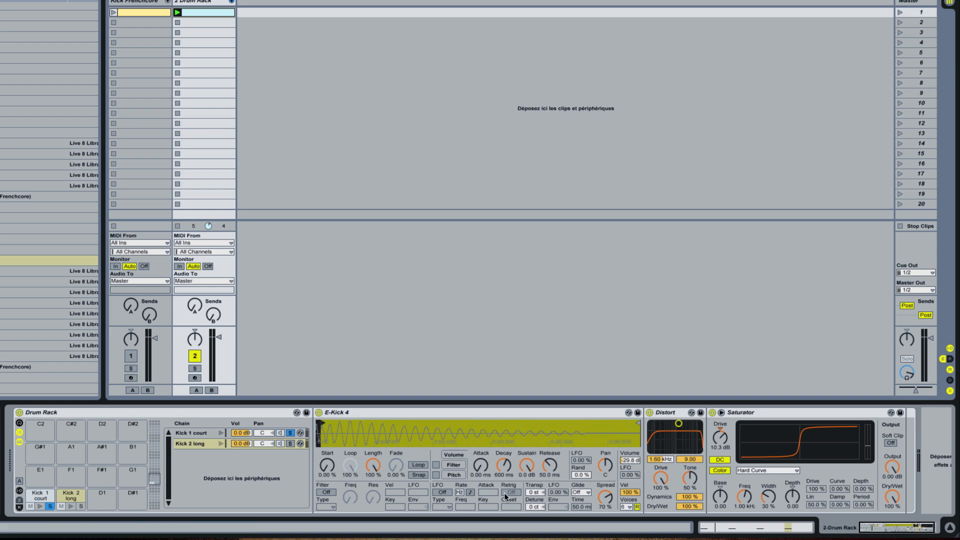
mouse_move(637, 422)
mouse_down()
mouse_move(581, 426)
mouse_move(586, 470)
mouse_up()
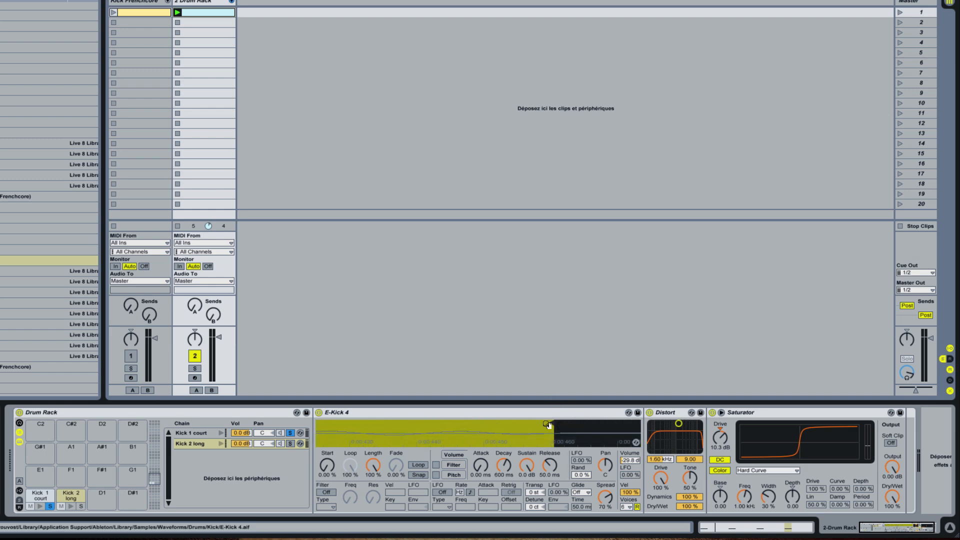
mouse_move(549, 423)
mouse_down()
mouse_move(535, 427)
mouse_move(551, 429)
mouse_move(528, 395)
mouse_up()
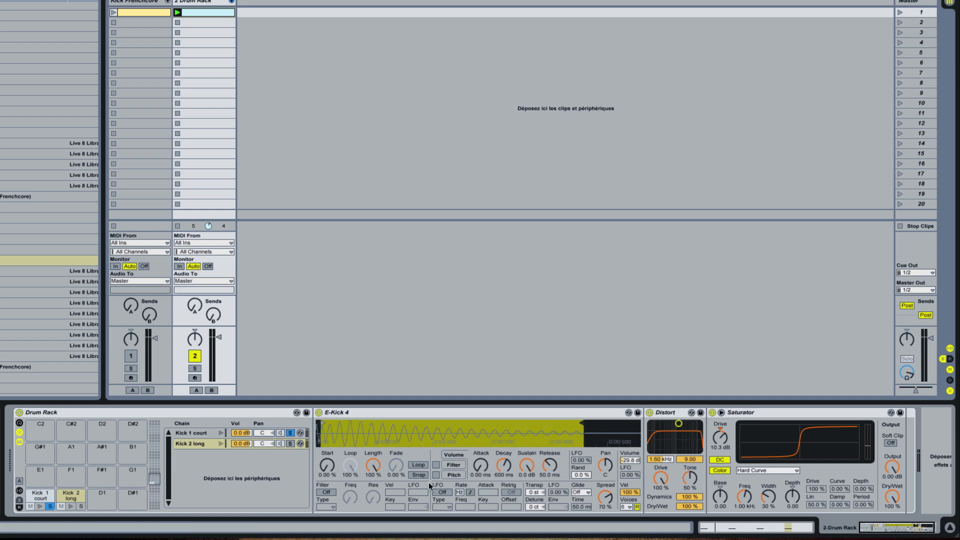
click(188, 433)
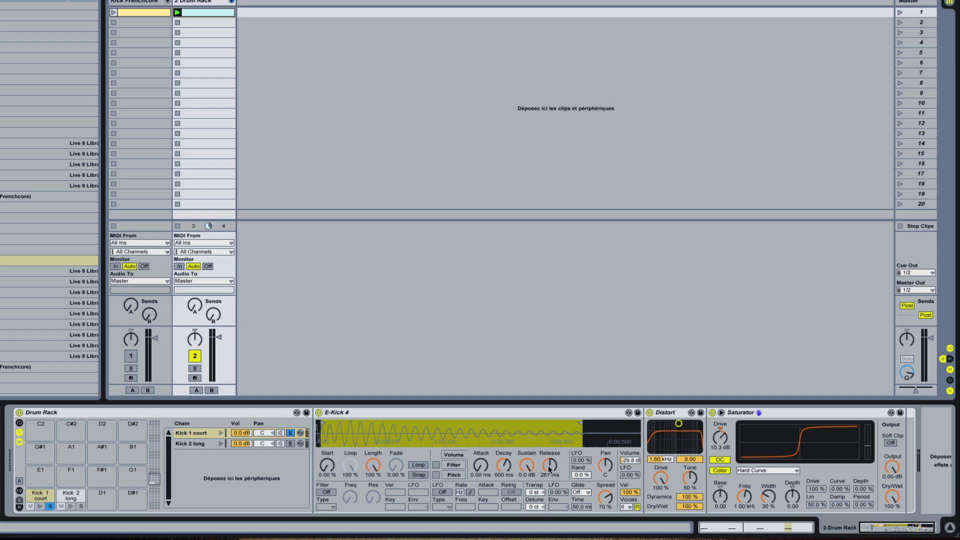
Step: Enable the pitch envelope on Kick 1 court's sample and set its Env amount to +28 st
click(436, 474)
click(557, 506)
scroll(660, 481, right, 2)
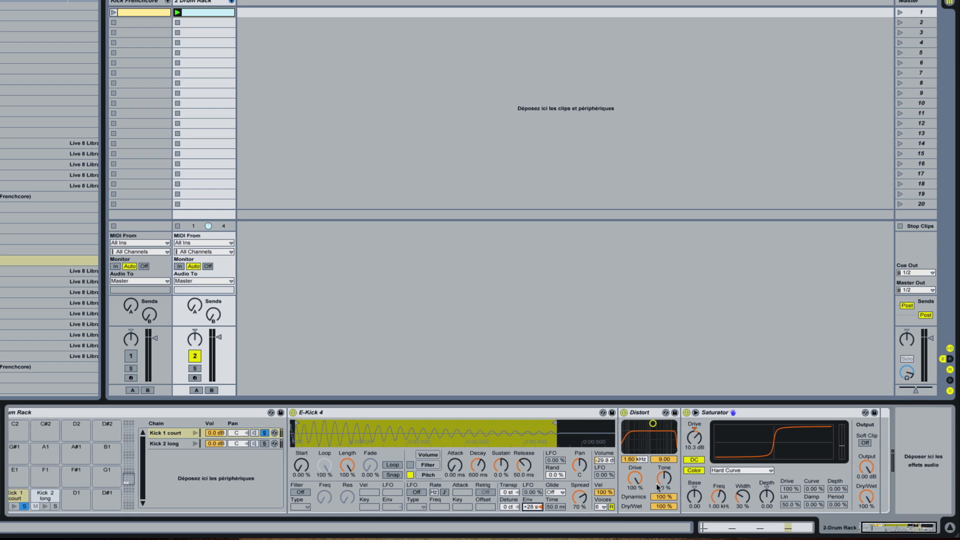
Step: Toggle the Saturator's DC option off and back on during playback to compare the sound of Kick 1 court
click(695, 460)
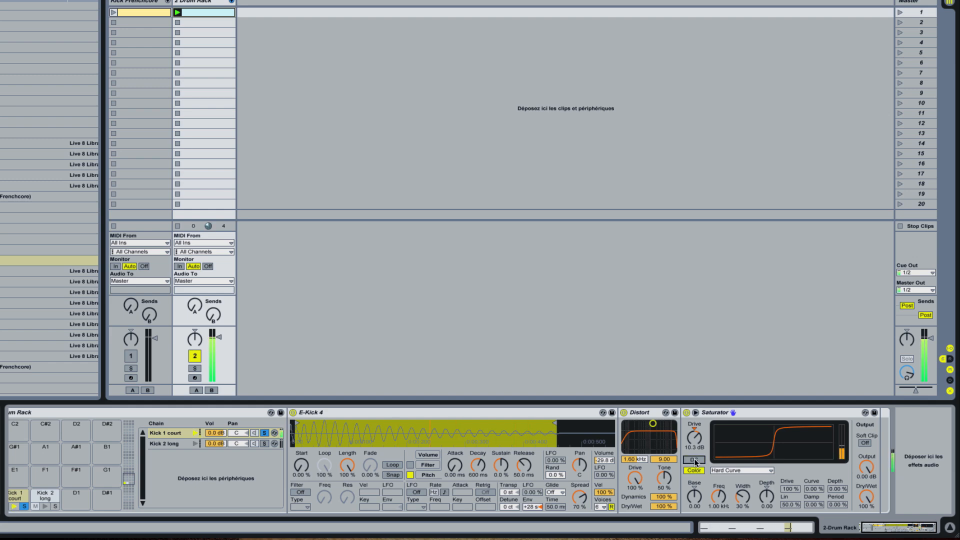
click(695, 461)
click(695, 461)
click(695, 461)
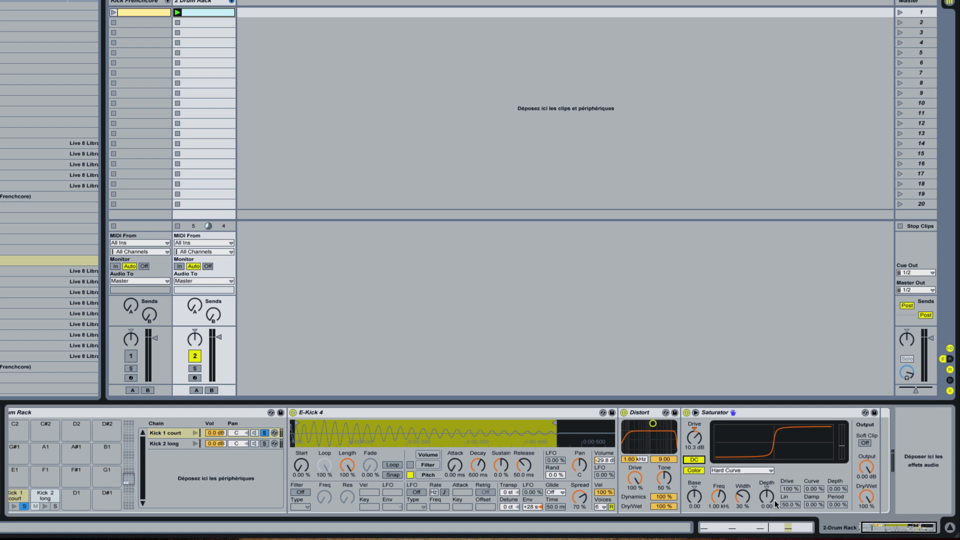
Step: Compare Kick 1 court with the Saturator's Color off and on, and set Width to 71 % and Depth to 12.6
click(691, 470)
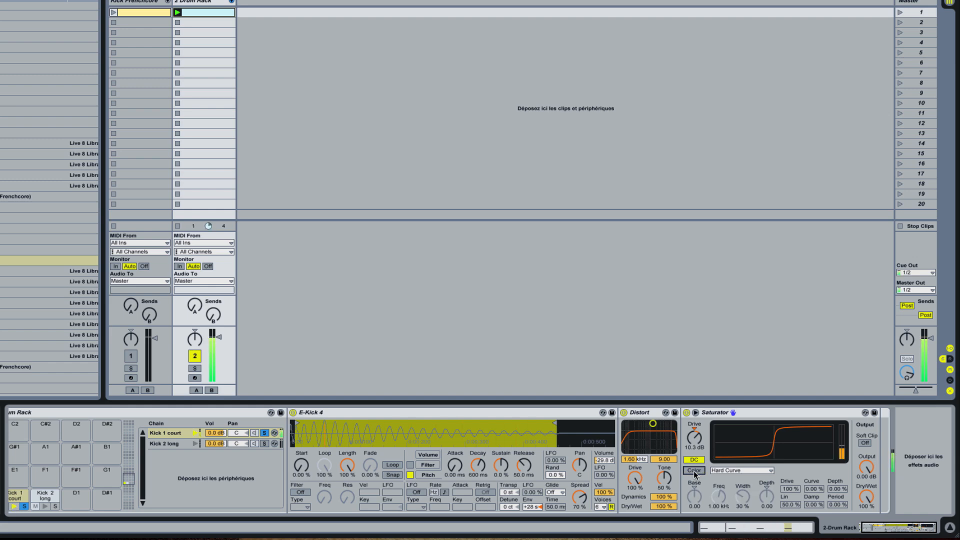
click(694, 471)
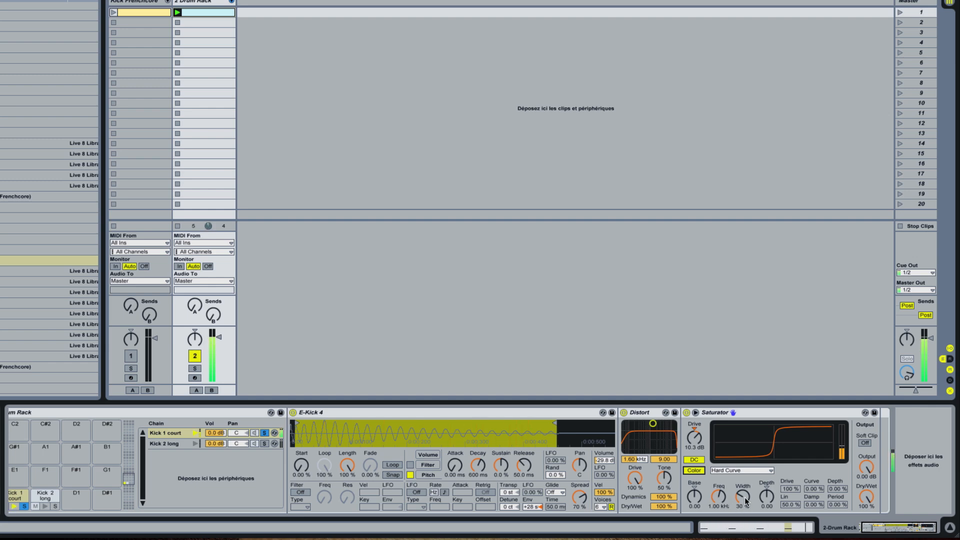
drag(744, 497, 766, 493)
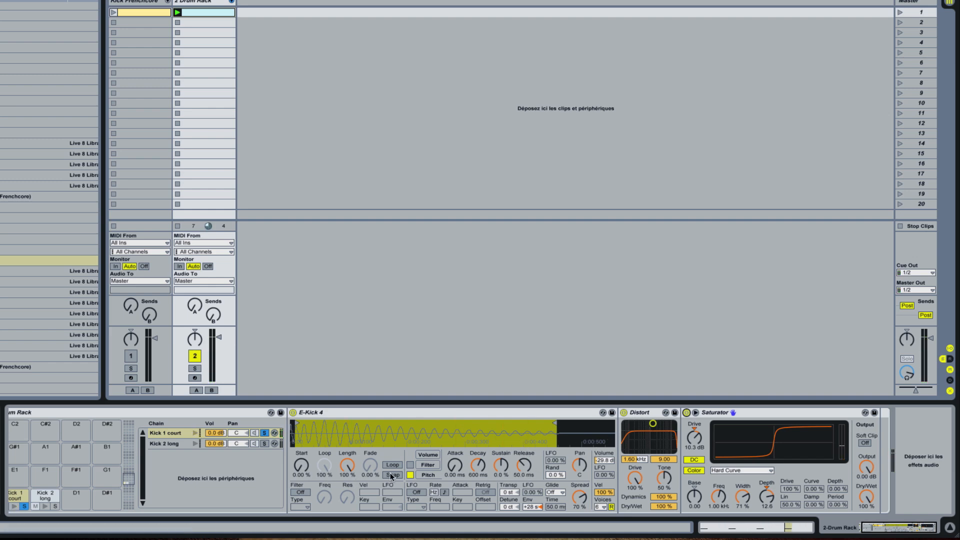
Step: Solo the Kick 2 long chain and raise its sample's volume-envelope Attack to 282 ms
click(176, 445)
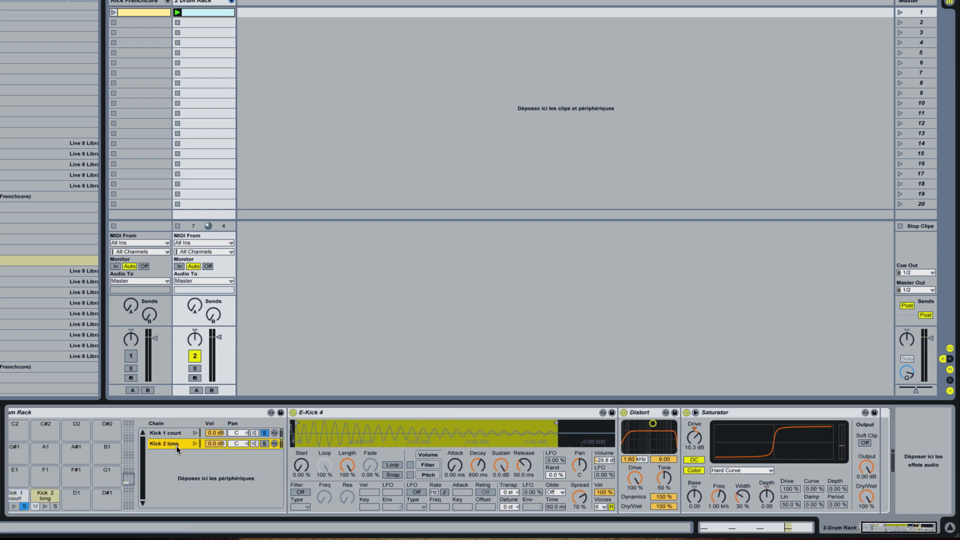
click(264, 444)
click(433, 457)
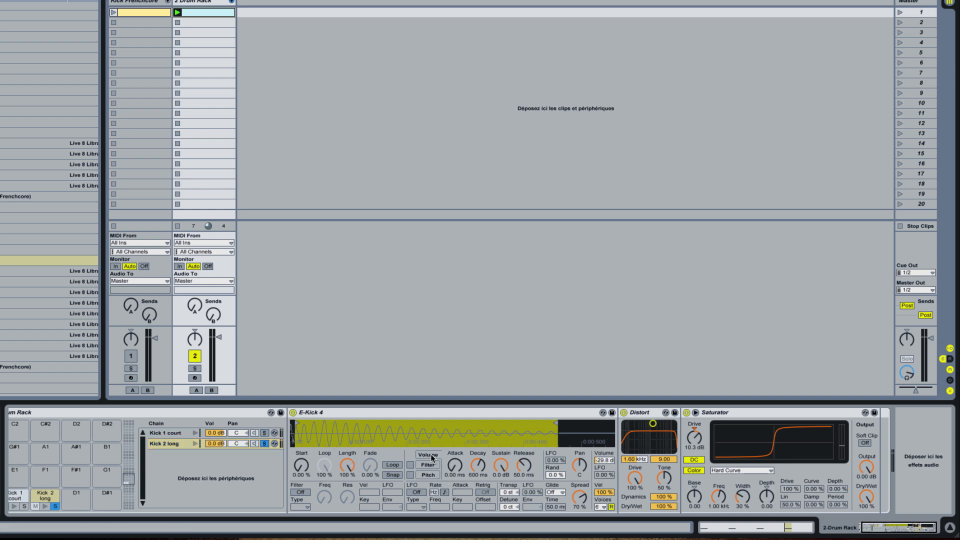
click(455, 466)
drag(455, 466, 455, 432)
click(182, 445)
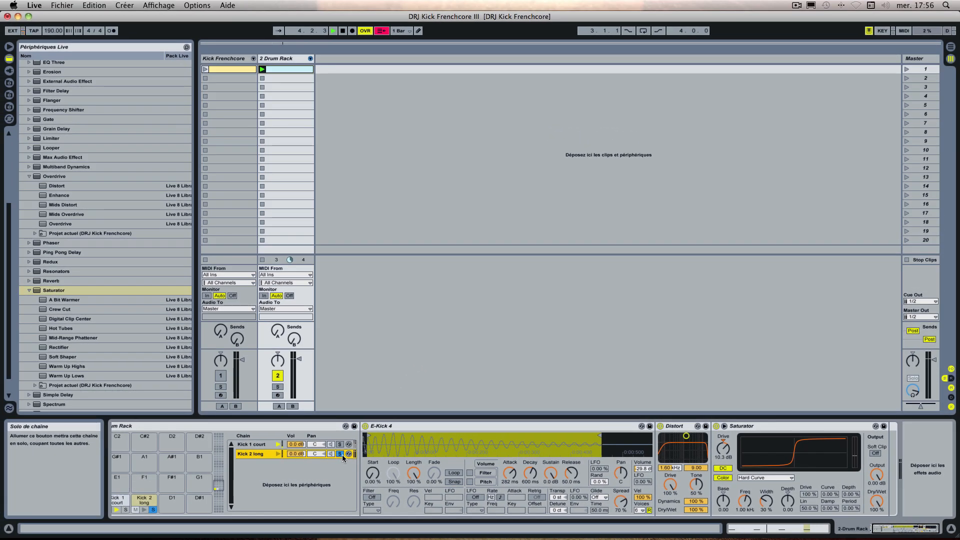
Step: Open the 2 Drum Rack clip and add a Kick 2 long note above each of the four Kick 1 court notes
double_click(286, 68)
click(280, 203)
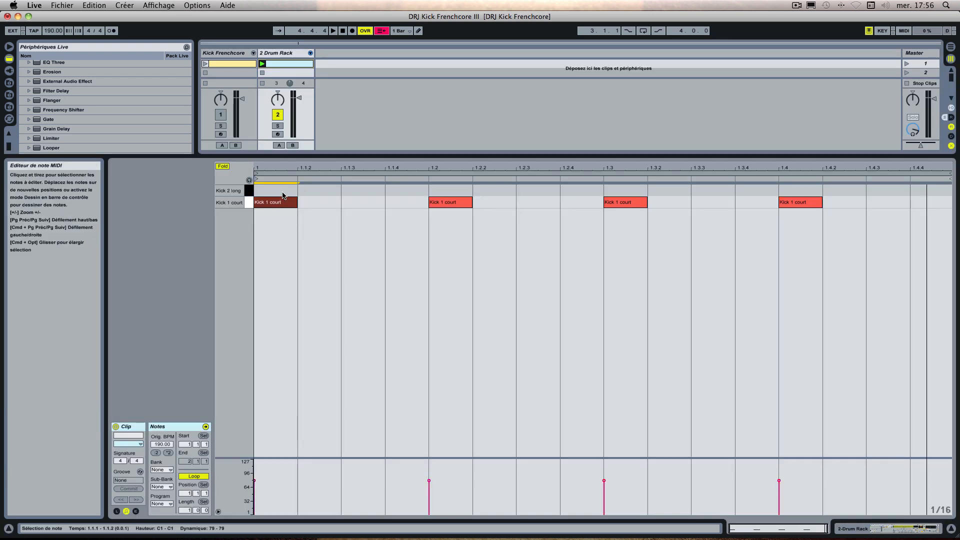
double_click(281, 191)
double_click(452, 190)
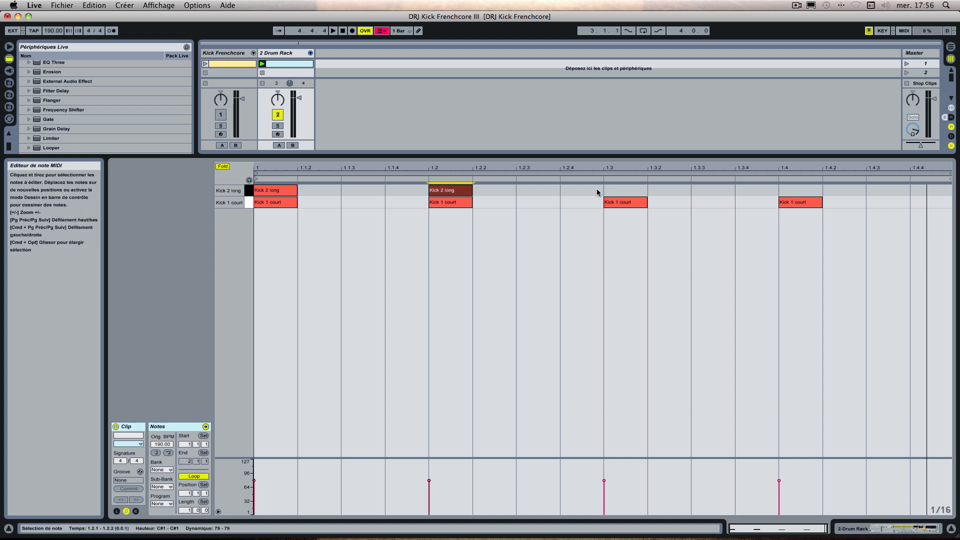
double_click(615, 190)
double_click(789, 191)
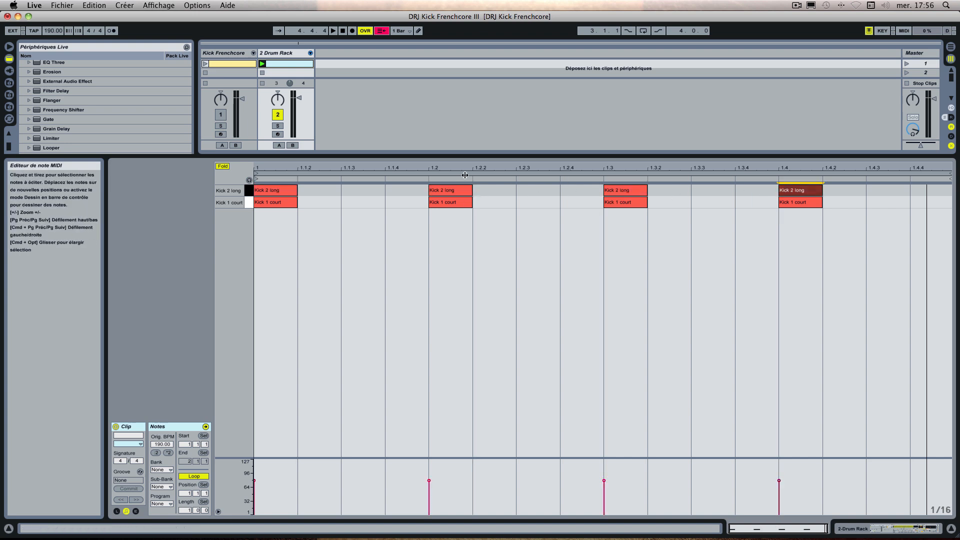
Step: Lengthen all four Kick 2 long notes so each fills its whole beat, and return to the track's devices
click(293, 194)
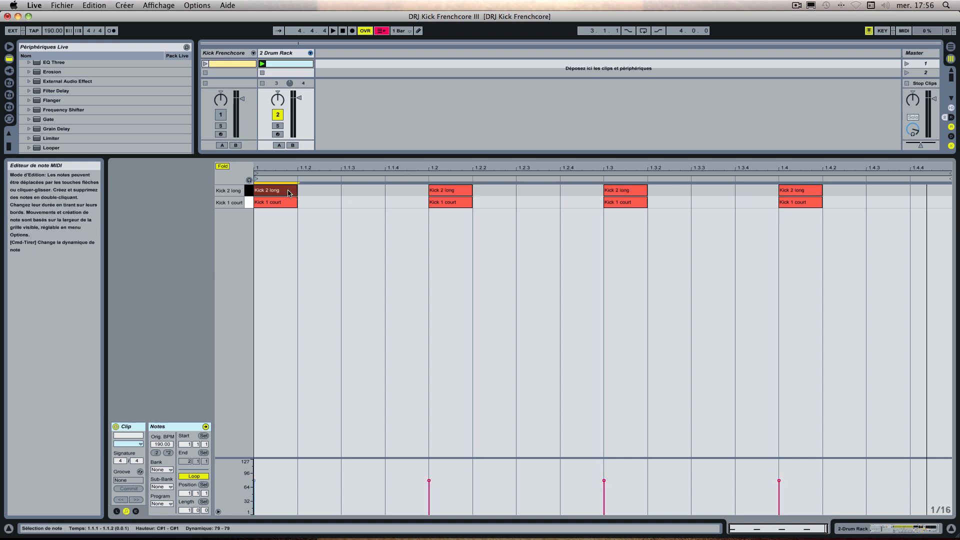
shift+click(450, 191)
shift+click(609, 192)
shift+click(802, 193)
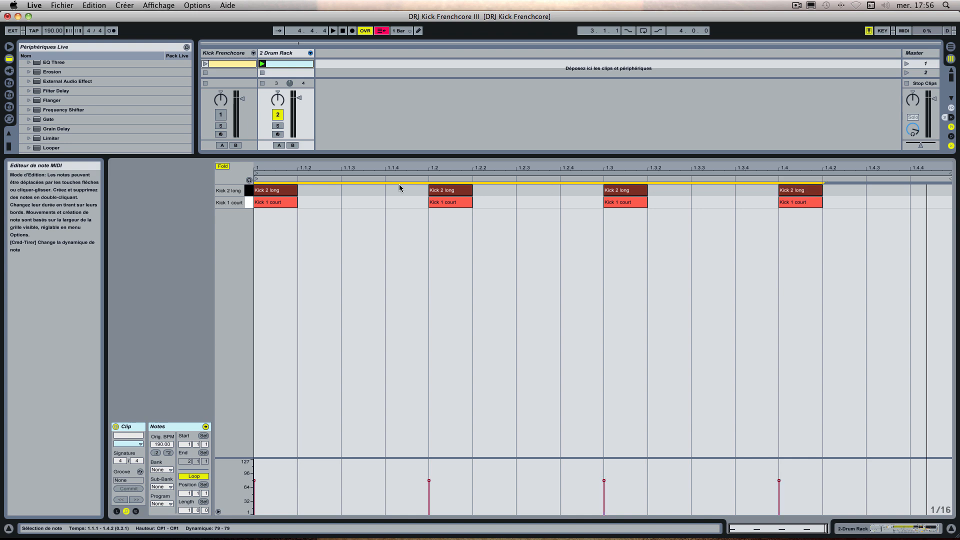
drag(297, 193, 411, 193)
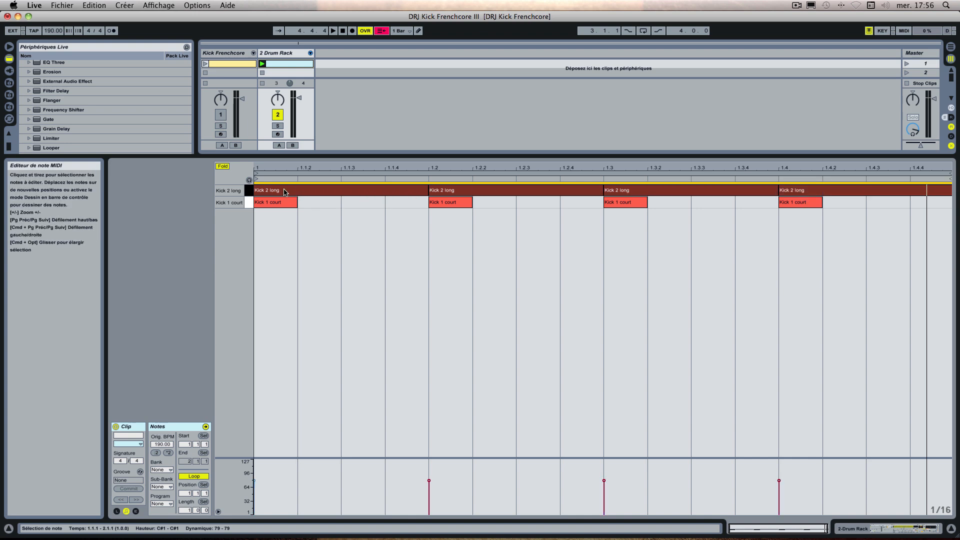
click(269, 54)
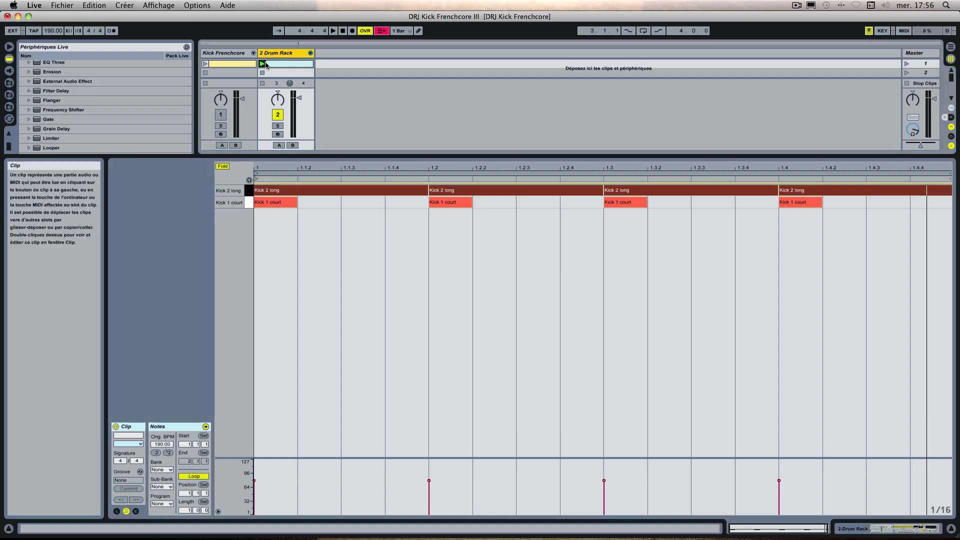
double_click(269, 53)
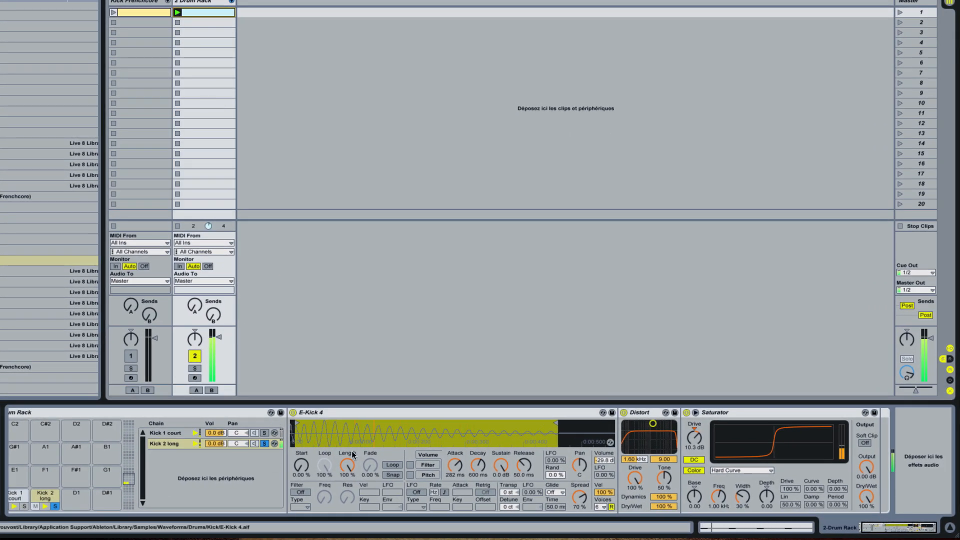
Step: Adjust the volume envelope's Attack, Decay, Sustain and Release on Kick 2 long's sample
mouse_move(455, 465)
mouse_down()
mouse_move(455, 505)
mouse_move(455, 478)
mouse_up()
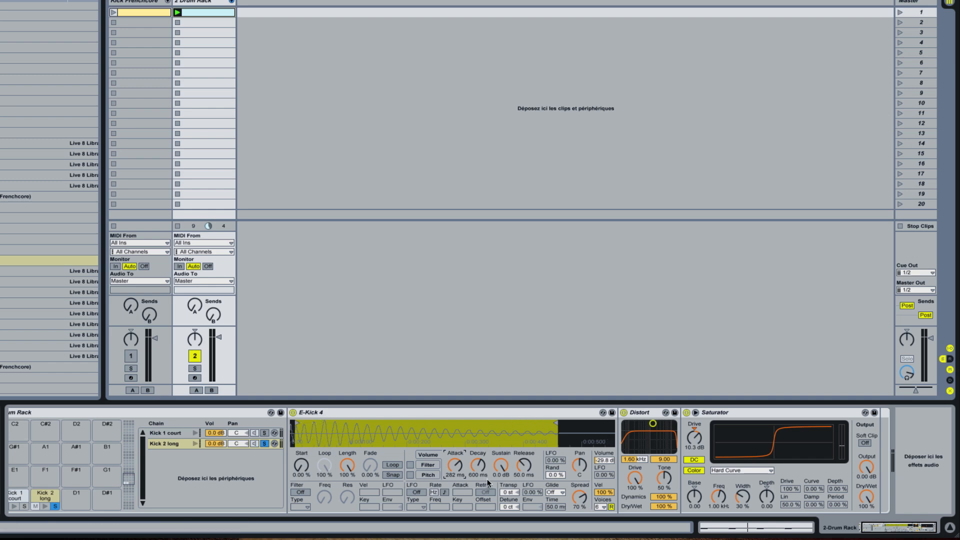
drag(478, 465, 478, 512)
drag(502, 467, 503, 483)
drag(503, 488, 503, 484)
drag(525, 467, 525, 479)
Step: Enable the pitch envelope on Kick 2 long's sample and set its Env amount to -4 st
click(428, 475)
click(410, 475)
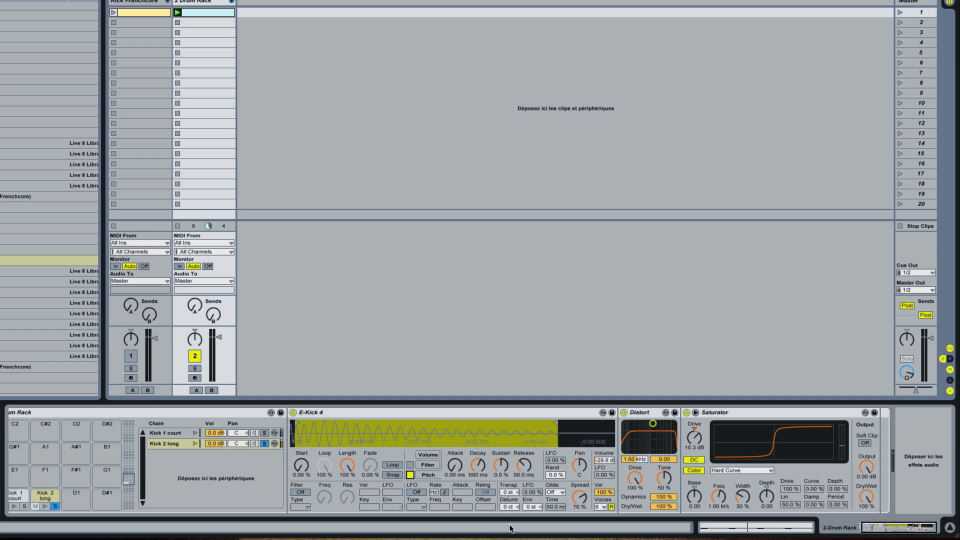
click(532, 506)
drag(532, 506, 532, 509)
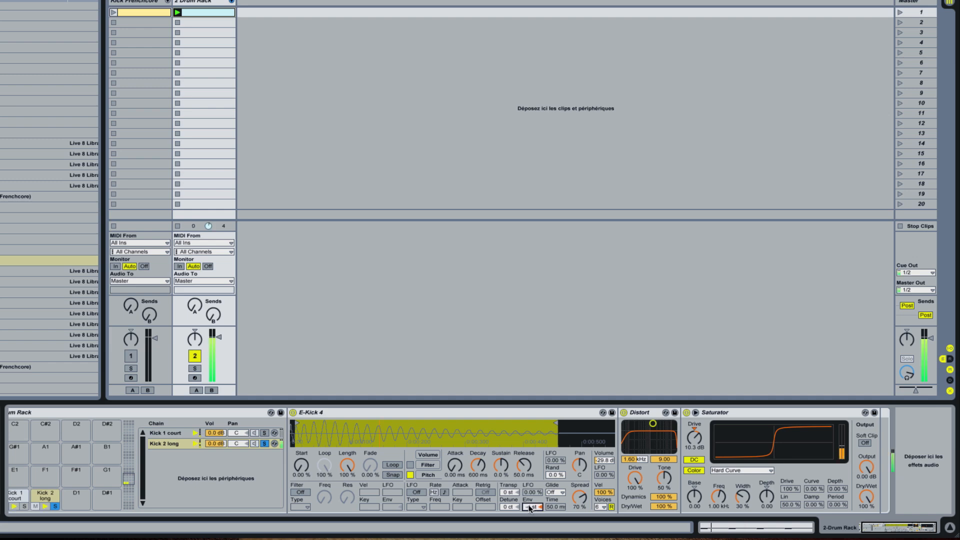
scroll(535, 507, left, 1)
drag(544, 507, 544, 506)
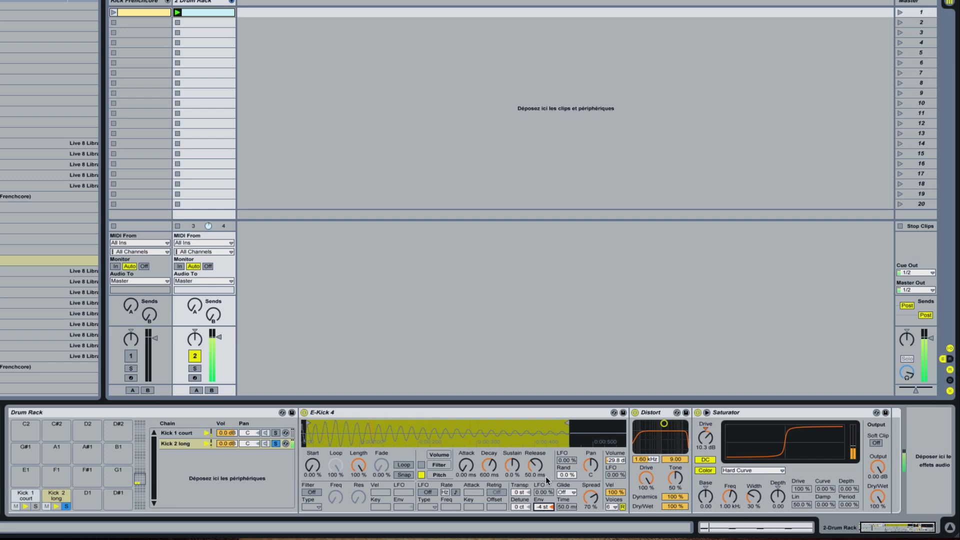
Step: Set Kick 2 long's Saturator color controls to Base 22.3, Freq 1.06 kHz, Width 67 % and Depth 12.6
scroll(753, 478, right, 1)
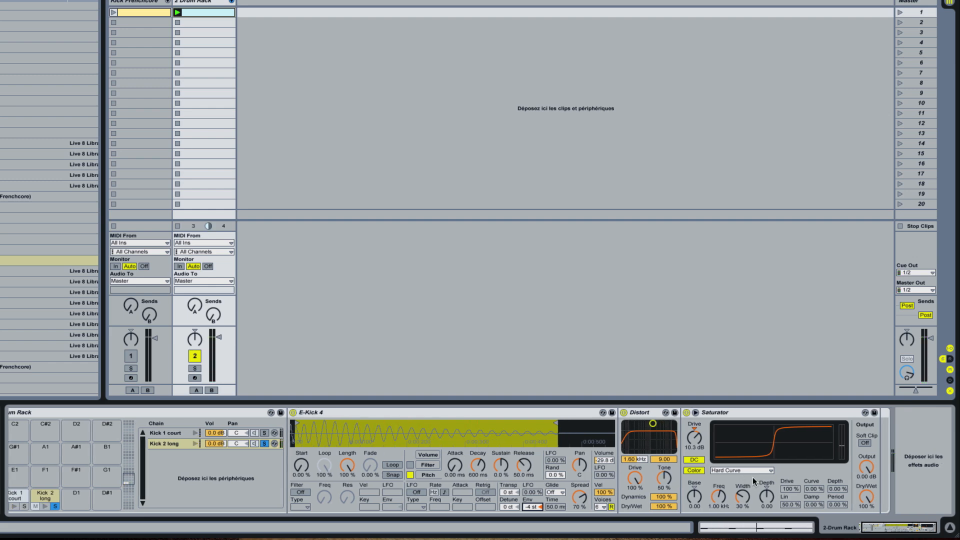
click(695, 497)
drag(695, 494, 695, 475)
drag(724, 499, 723, 497)
mouse_move(745, 501)
mouse_down()
mouse_move(745, 487)
mouse_move(743, 497)
mouse_up()
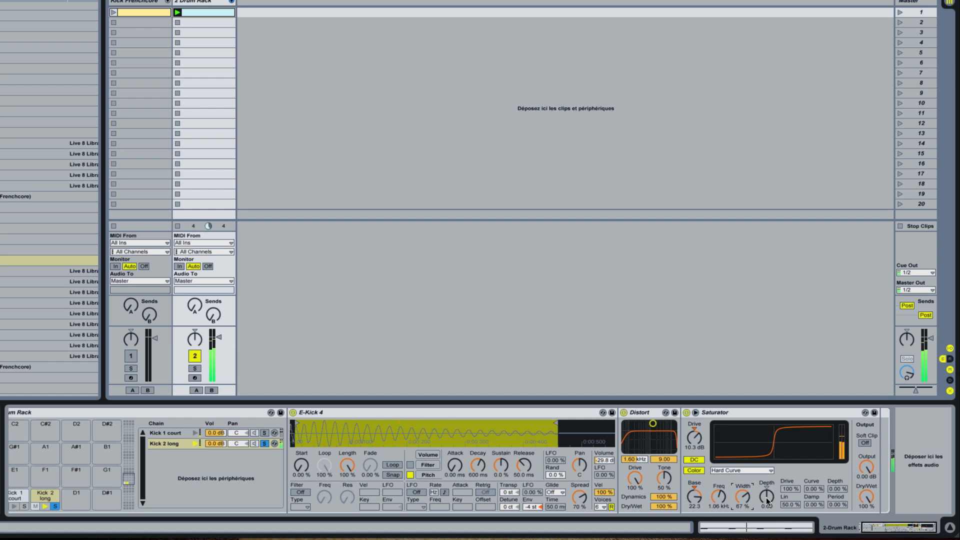
drag(766, 496, 766, 474)
Step: Clear the chain solos so both kicks play together, and unfold the Drum Rack's chains in the mixer
click(264, 433)
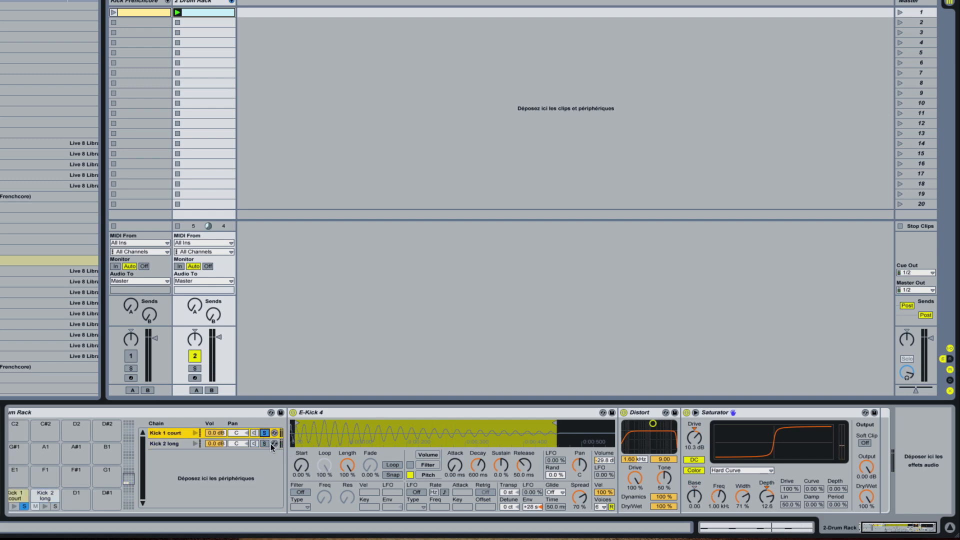
click(264, 433)
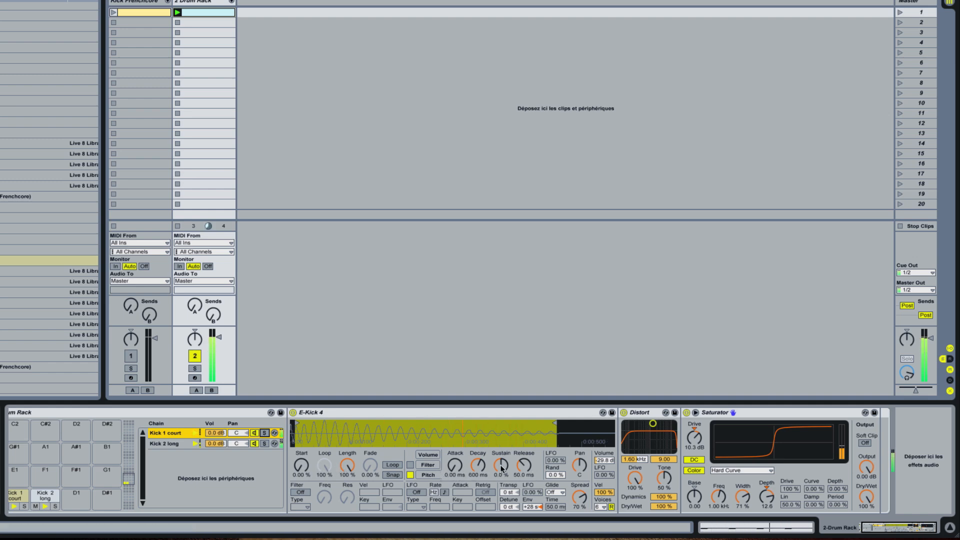
click(179, 444)
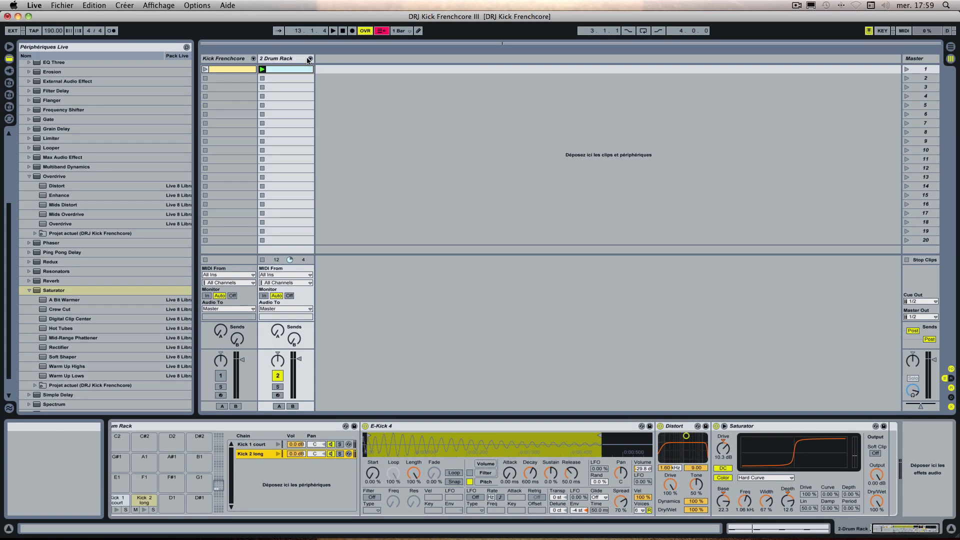
click(232, 1)
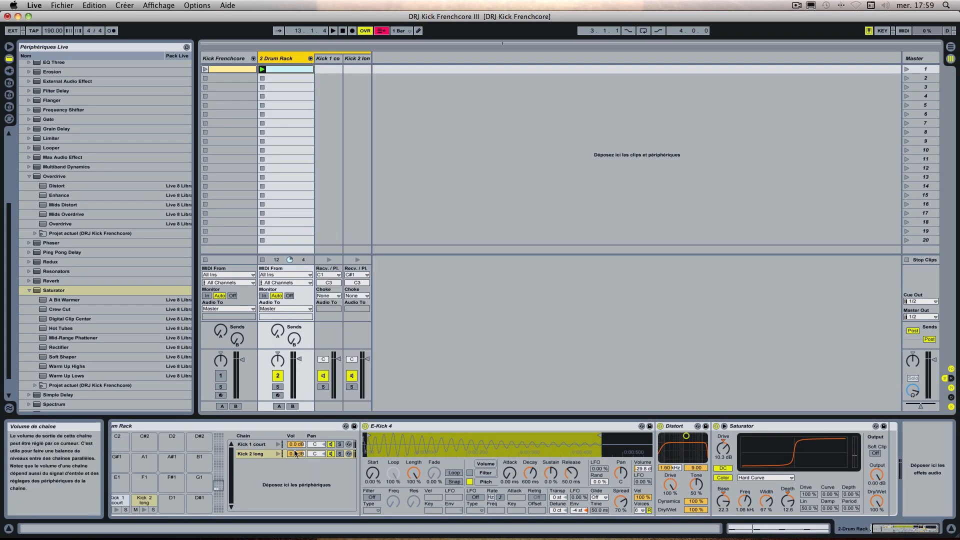
click(270, 478)
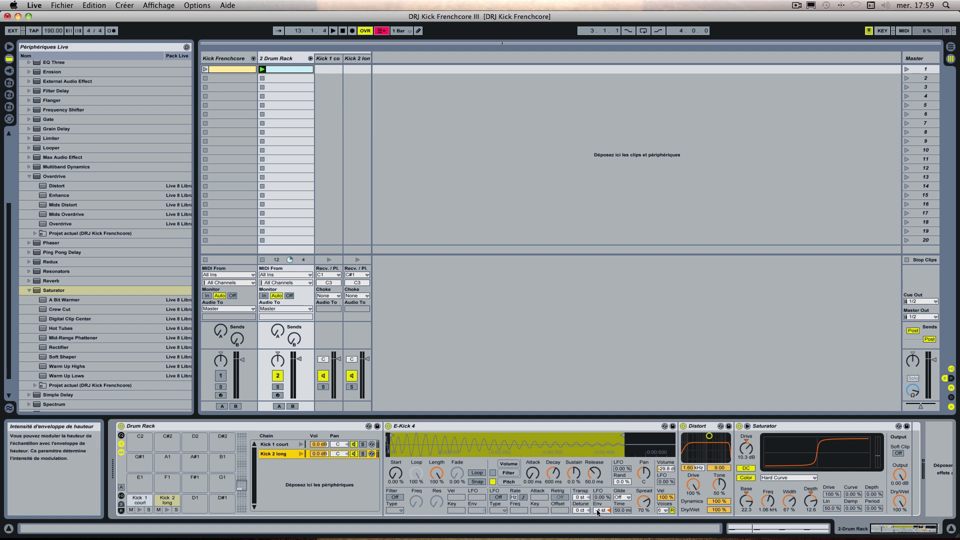
Step: Select Kick 1 court and raise its sample's volume-envelope Release to 4.77 s while listening to both kicks
click(287, 445)
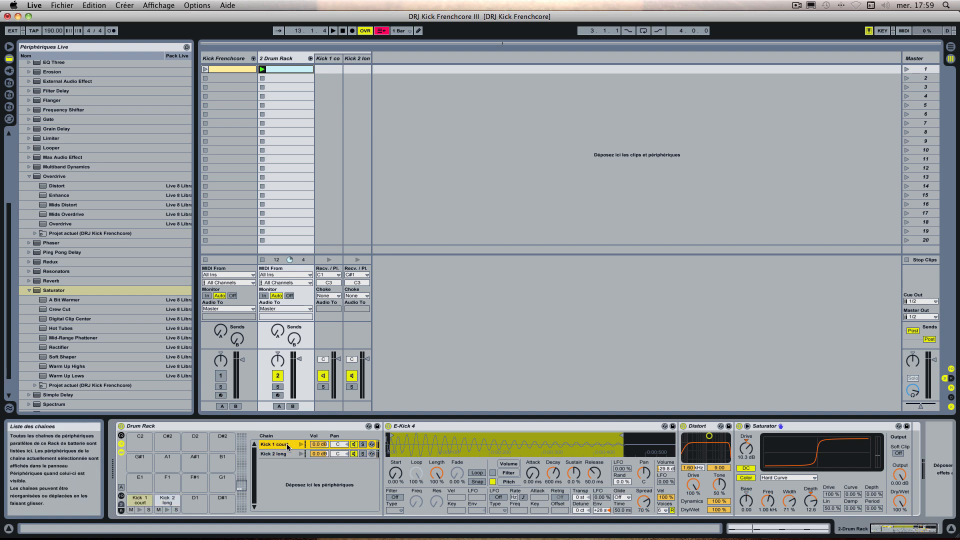
key(space)
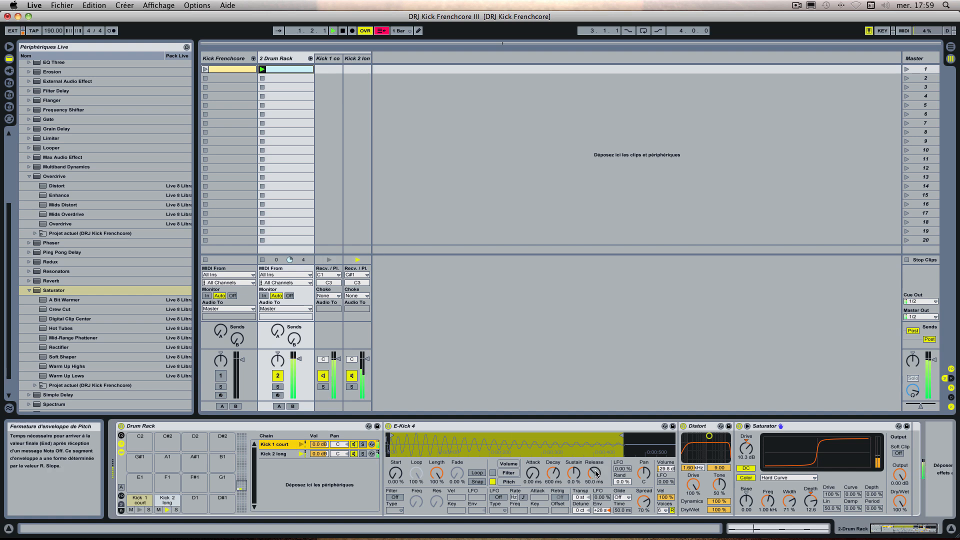
drag(596, 471, 595, 440)
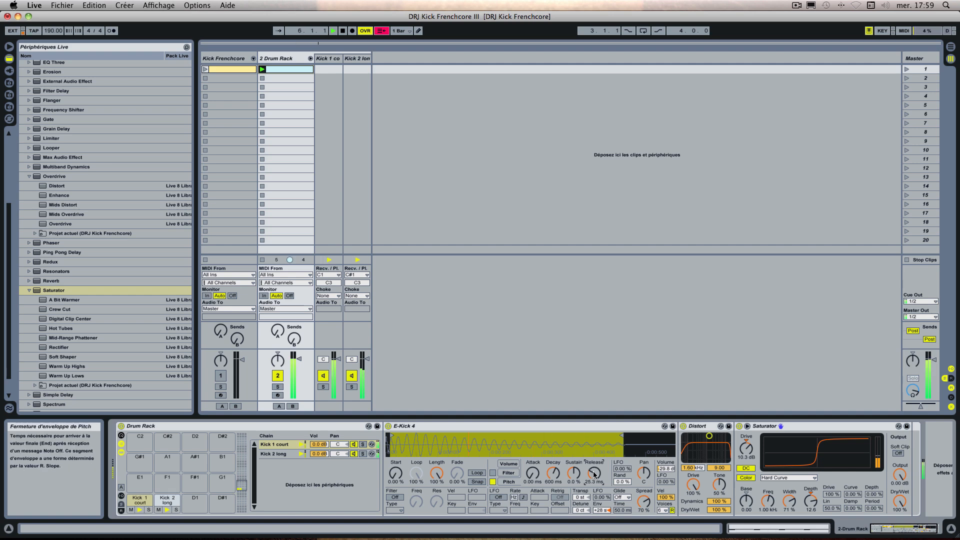
drag(593, 473, 592, 467)
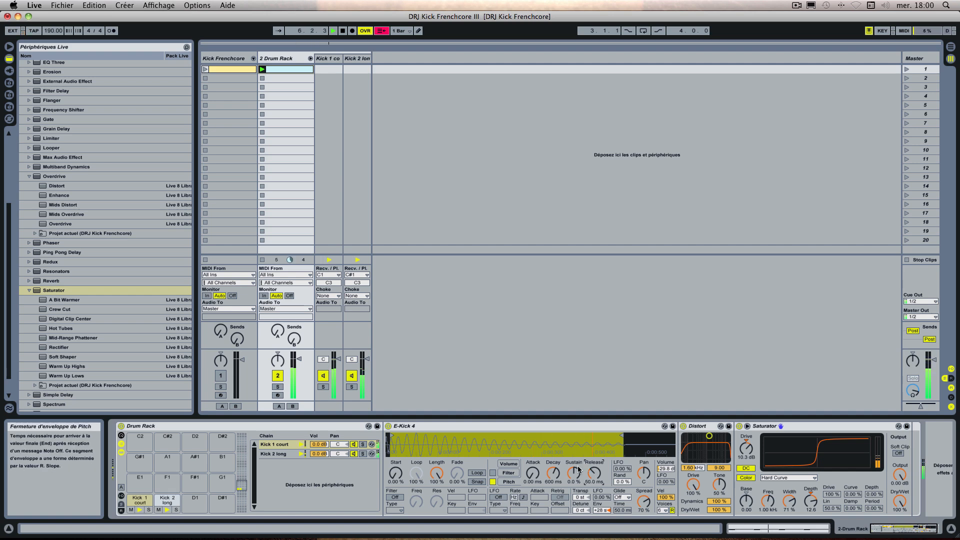
click(509, 464)
drag(594, 473, 594, 463)
key(space)
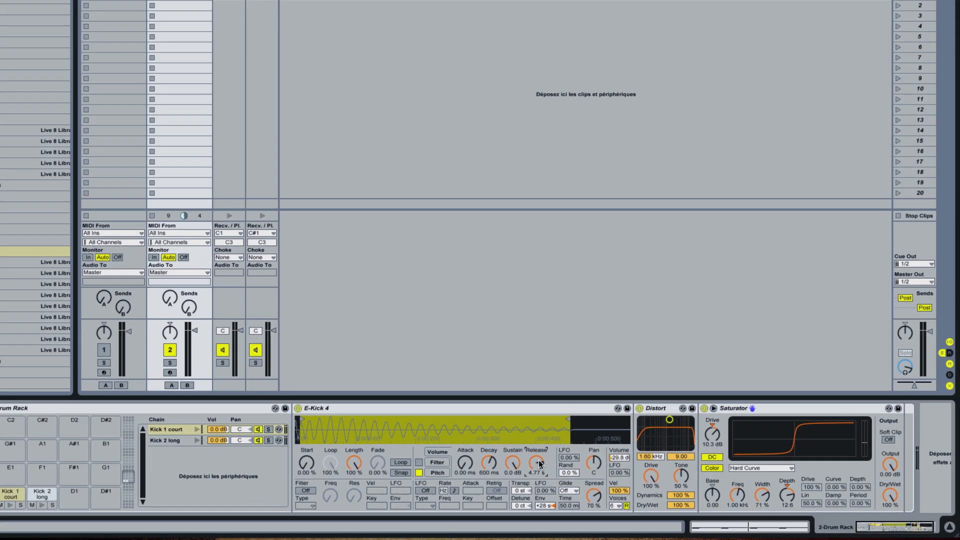
Step: Lower Kick 1 court's volume-envelope Release to 379 ms during playback, and select Kick 2 long
key(space)
mouse_move(487, 454)
mouse_down()
mouse_move(487, 501)
mouse_move(488, 470)
mouse_up()
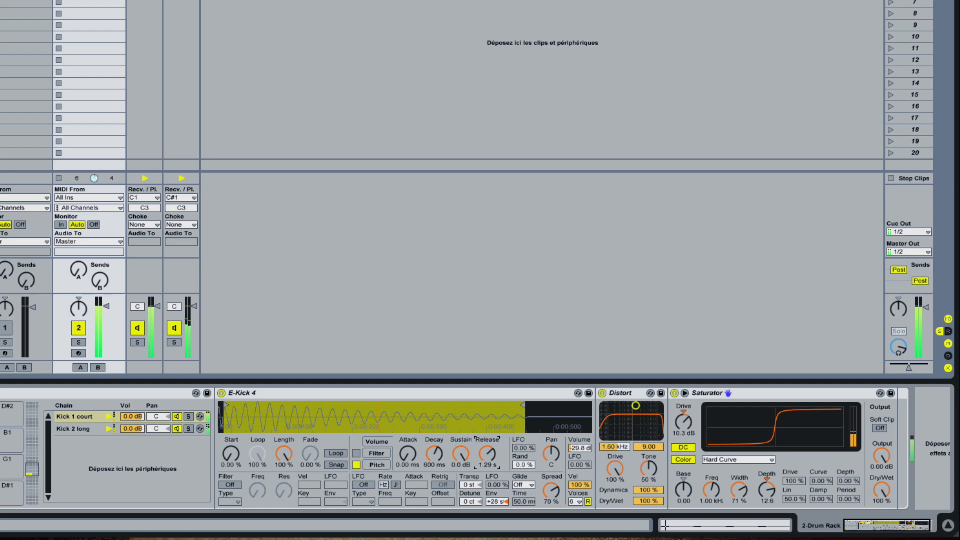
drag(488, 479, 487, 485)
drag(488, 454, 487, 450)
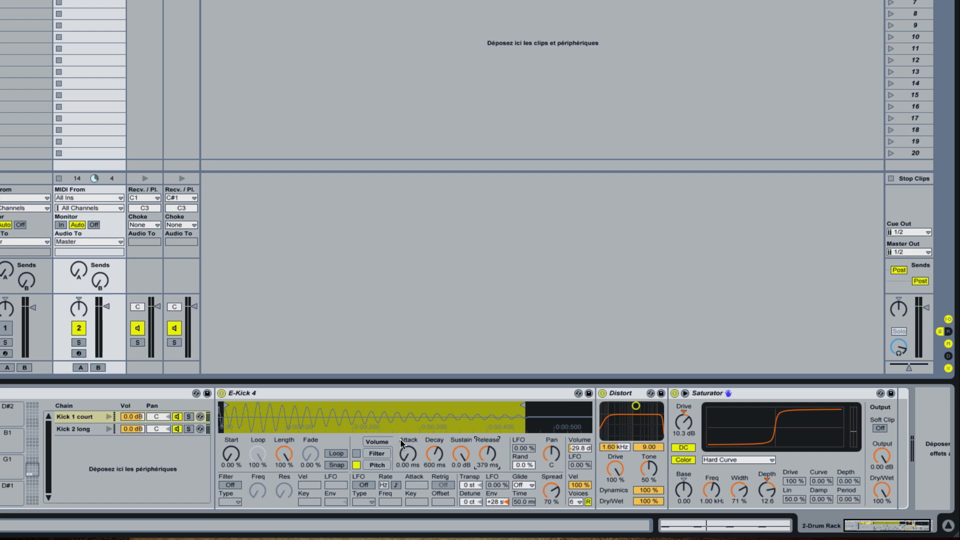
mouse_move(915, 530)
click(89, 431)
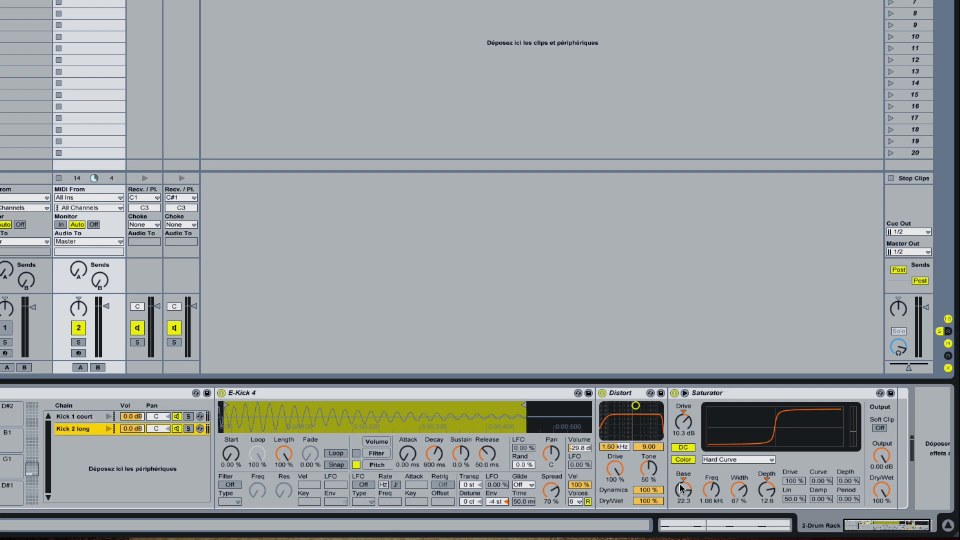
Step: Set Kick 2 long's Saturator color Freq to 347 Hz and its sample's pitch-envelope amount to -17 st
mouse_move(711, 490)
mouse_down()
mouse_move(711, 505)
mouse_move(712, 494)
mouse_up()
mouse_move(492, 502)
mouse_down()
mouse_move(497, 493)
mouse_move(497, 522)
mouse_move(497, 504)
mouse_up()
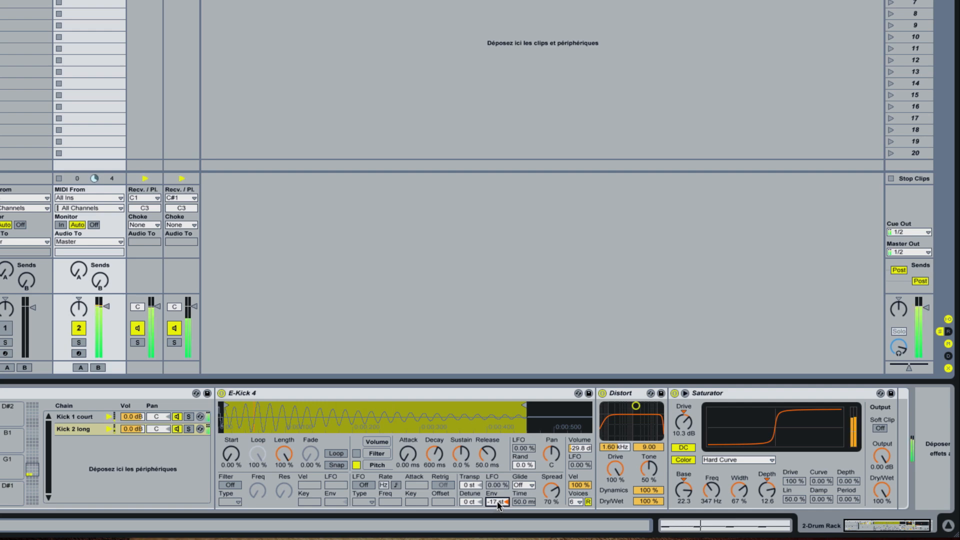
mouse_move(497, 506)
mouse_down()
mouse_move(497, 490)
mouse_move(497, 506)
mouse_up()
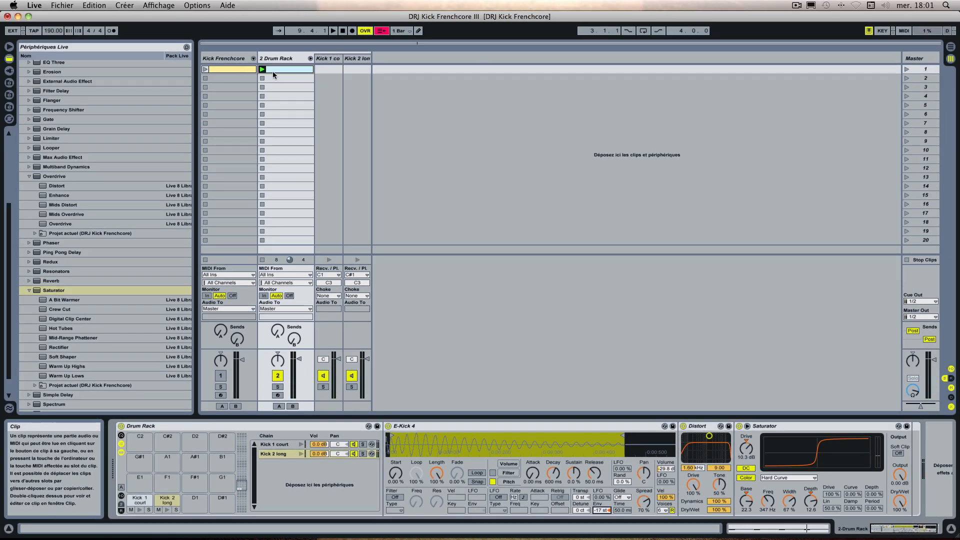
Step: Open the Drum Rack clip's notes, set the fixed grid to 1/32, and try a Kick 1 court note at 1.2.4
double_click(280, 69)
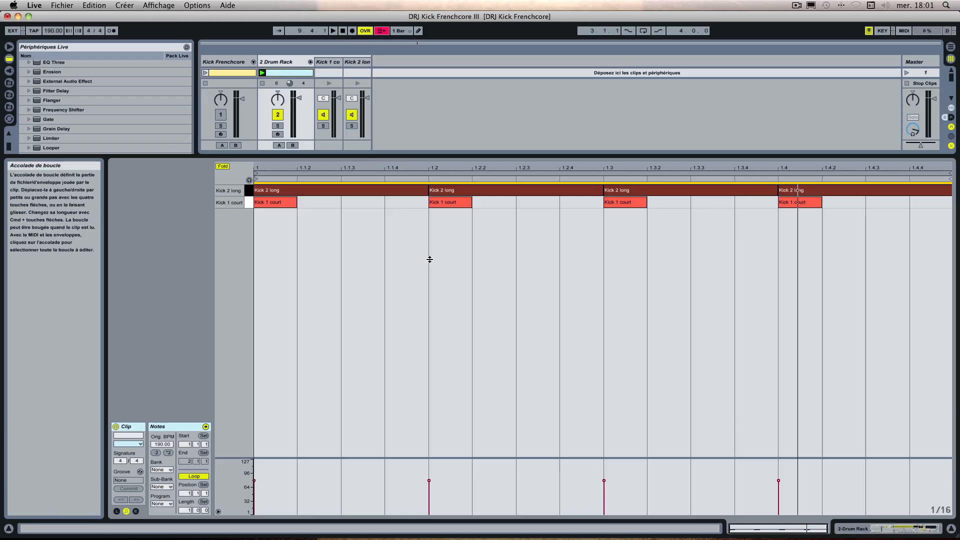
right_click(573, 203)
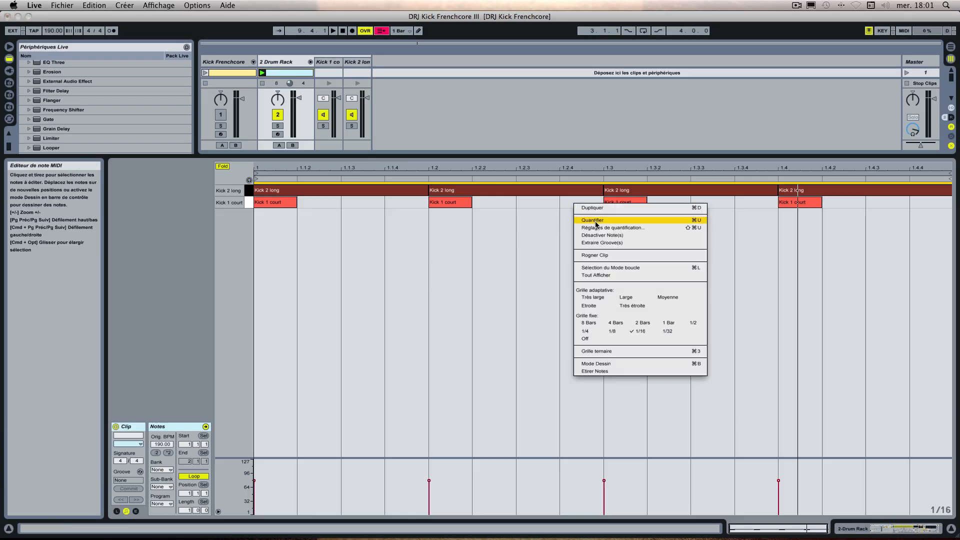
click(667, 331)
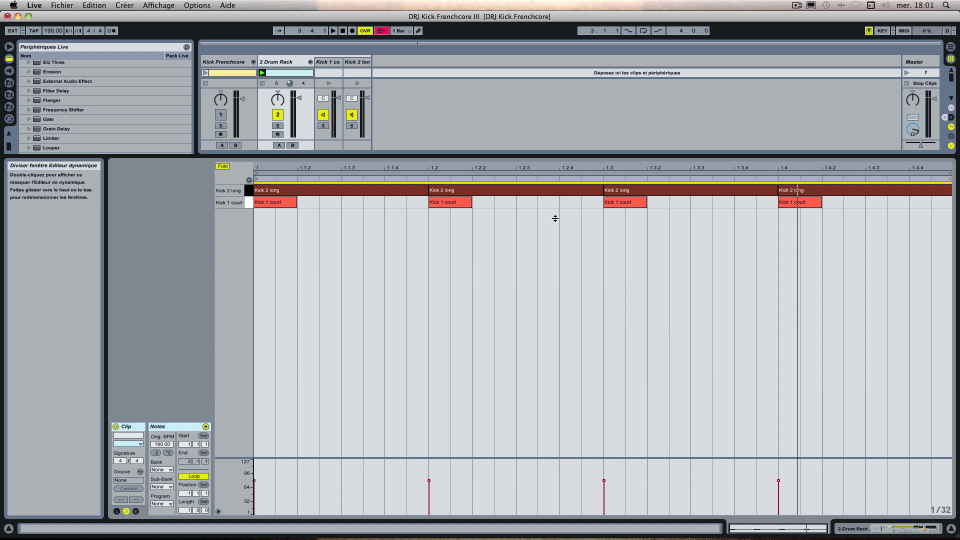
double_click(573, 204)
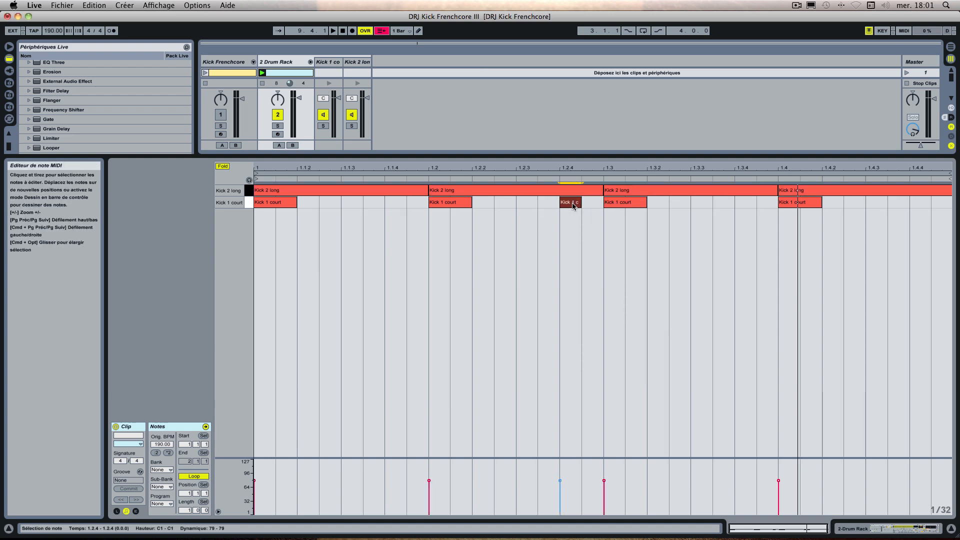
double_click(570, 203)
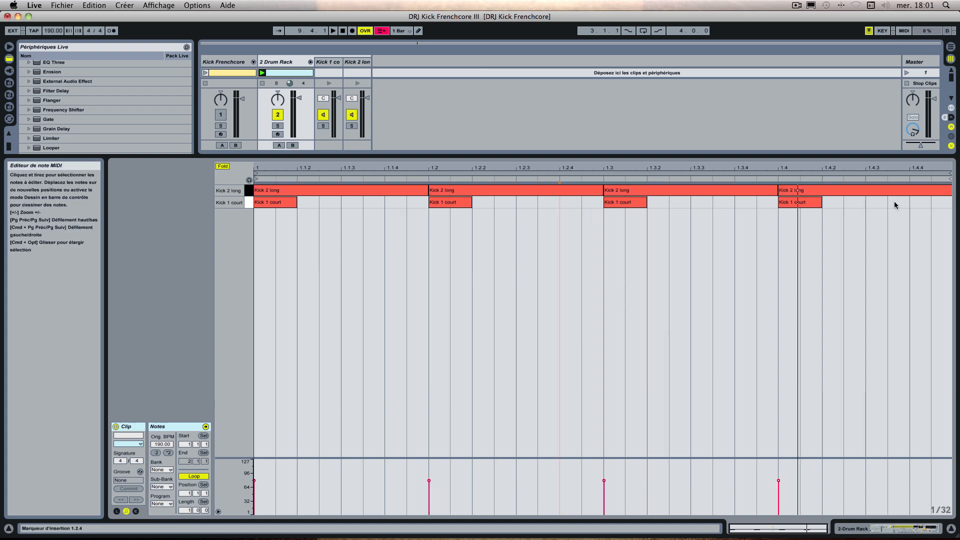
Step: Add a roll of three Kick 1 court notes from 1.4.3 to the clip's end, and start playback
double_click(925, 204)
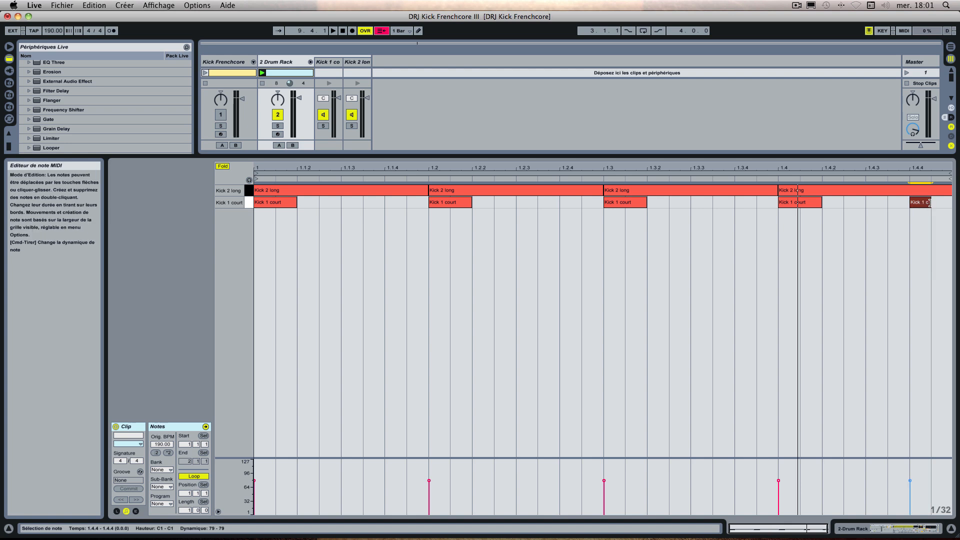
double_click(878, 202)
double_click(898, 203)
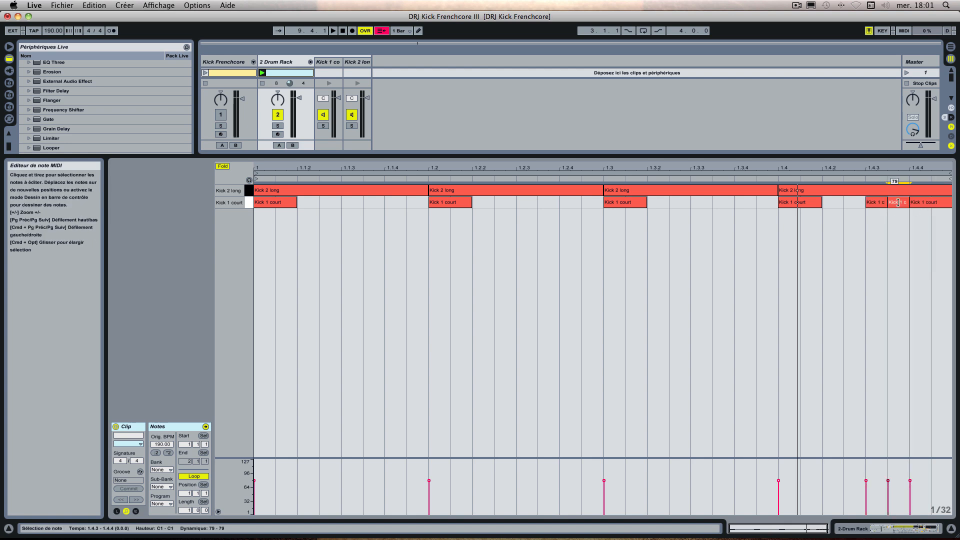
key(space)
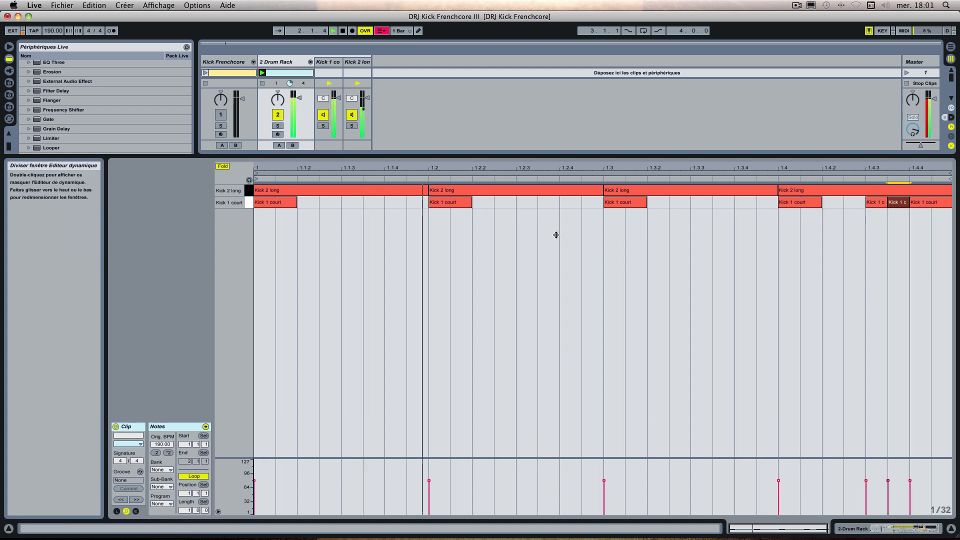
Step: Try different placements of 1/32 Kick 1 court notes between 1.3.3 and 1.4 during playback
double_click(746, 203)
double_click(766, 203)
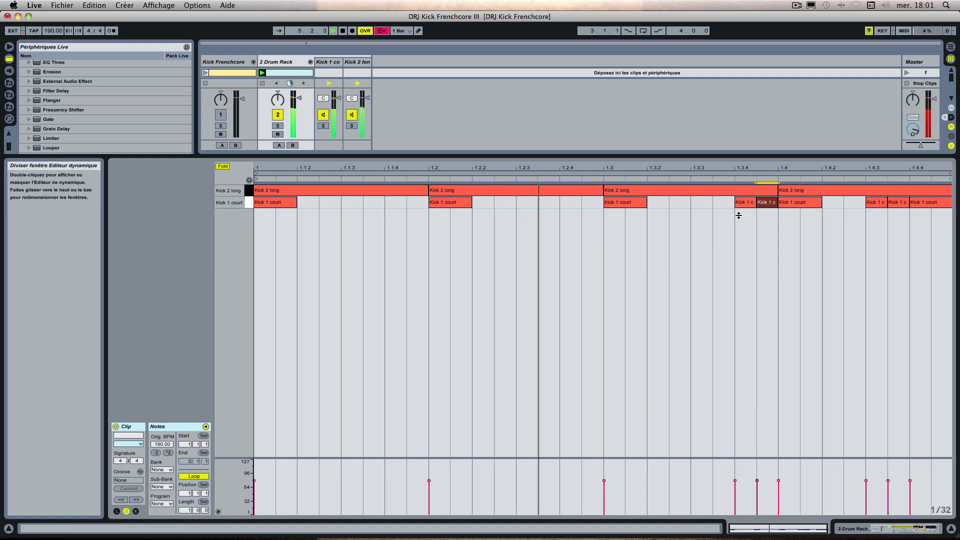
double_click(766, 205)
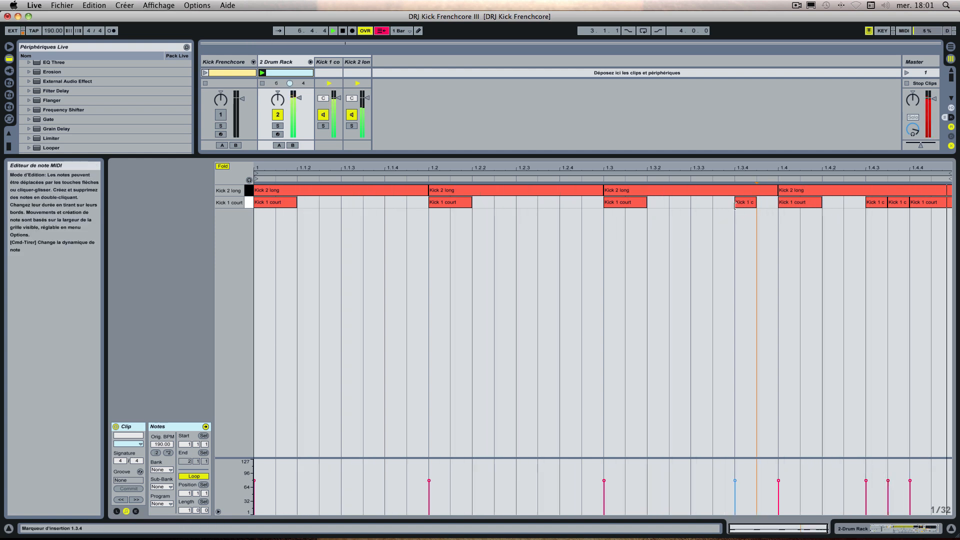
click(724, 205)
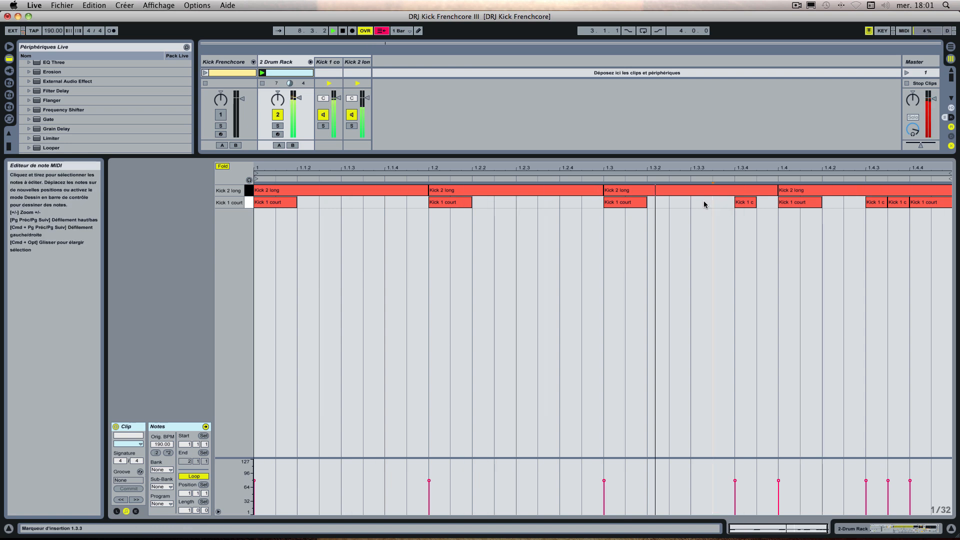
double_click(703, 204)
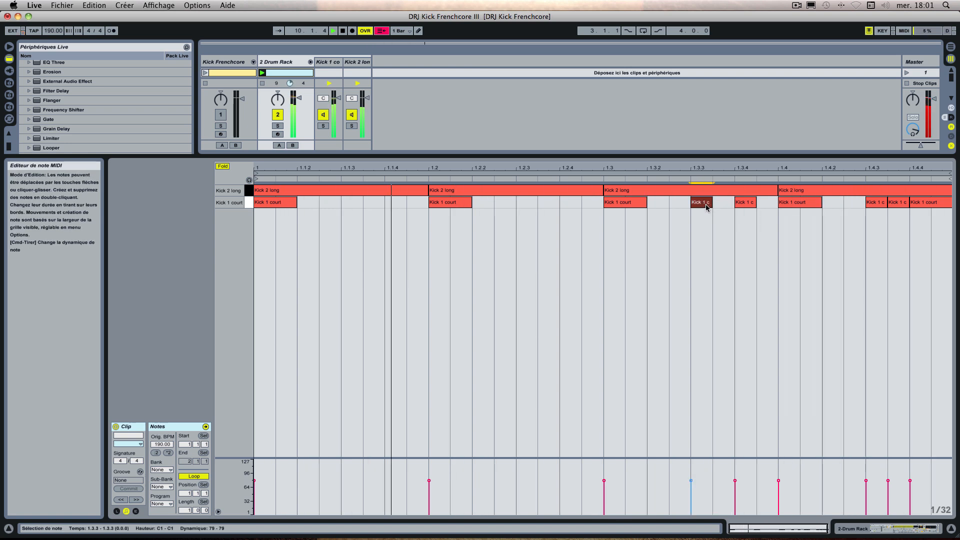
double_click(724, 204)
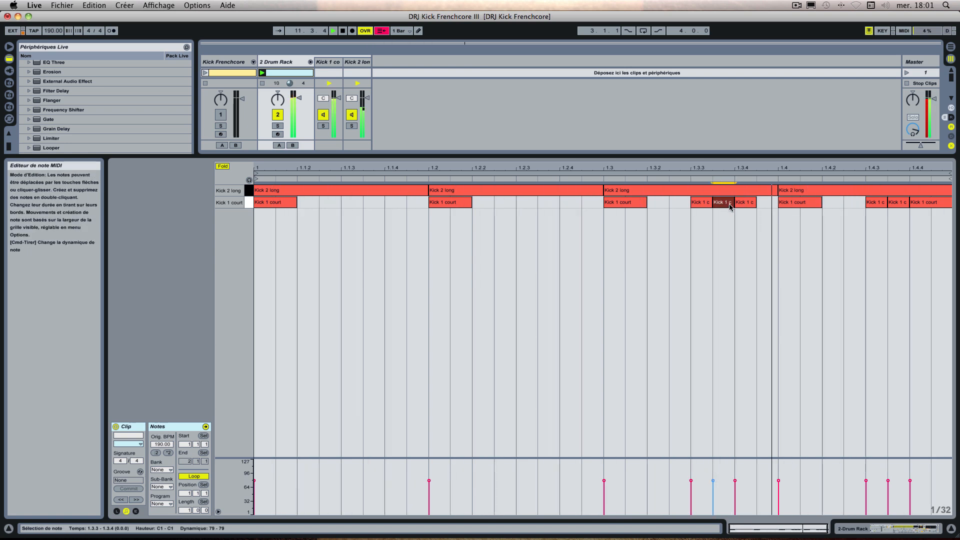
double_click(745, 204)
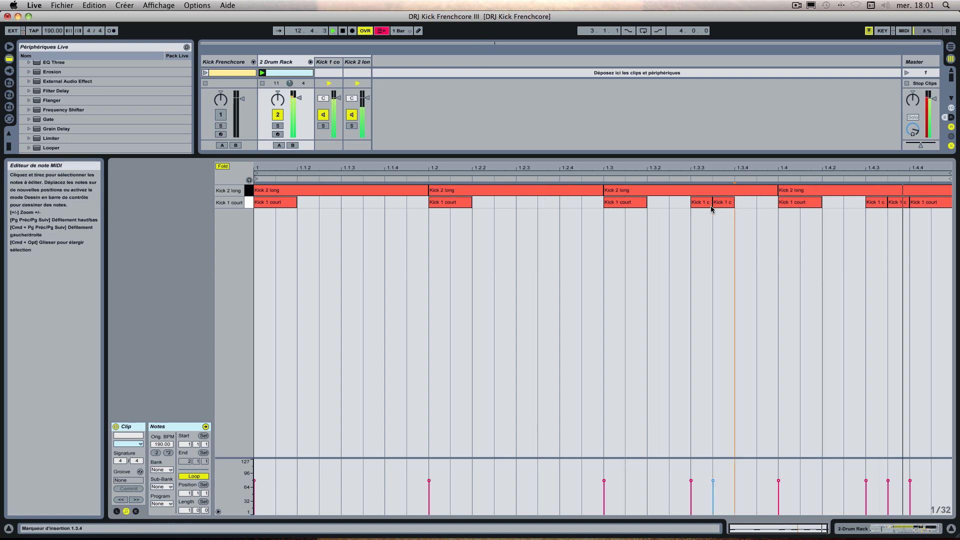
Step: Try extra Kick 1 court notes from 1.3.2, remove them, and shift the 1.3.3 note 1/32 later
double_click(681, 204)
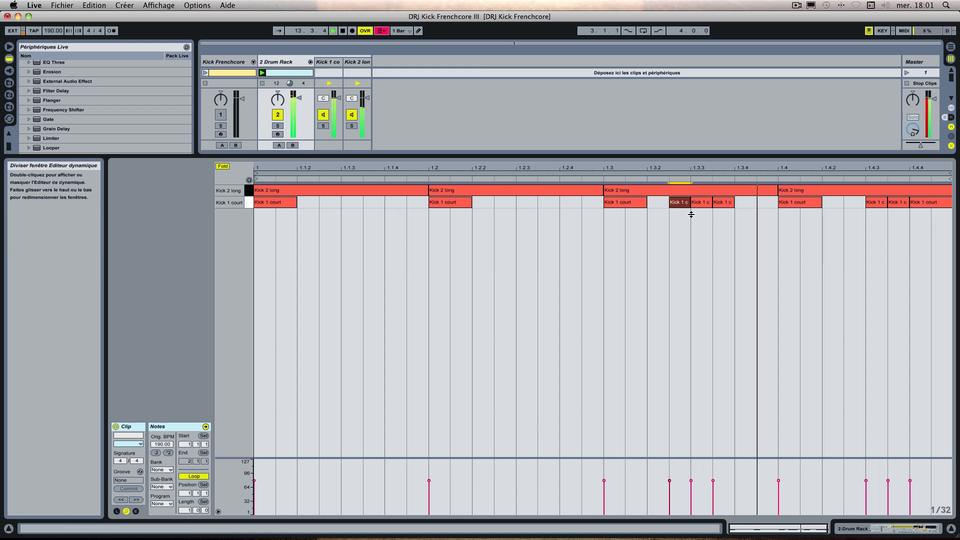
double_click(658, 204)
double_click(723, 204)
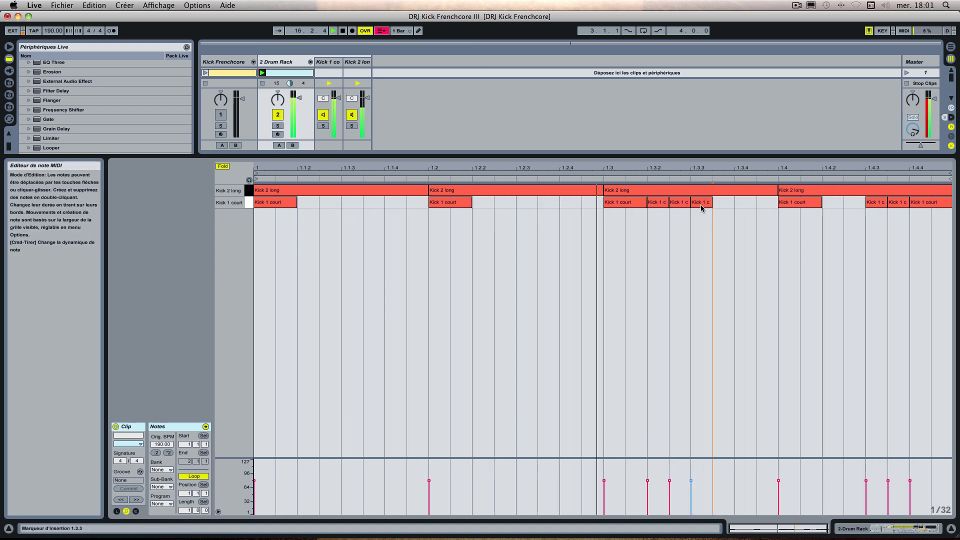
double_click(657, 204)
double_click(678, 204)
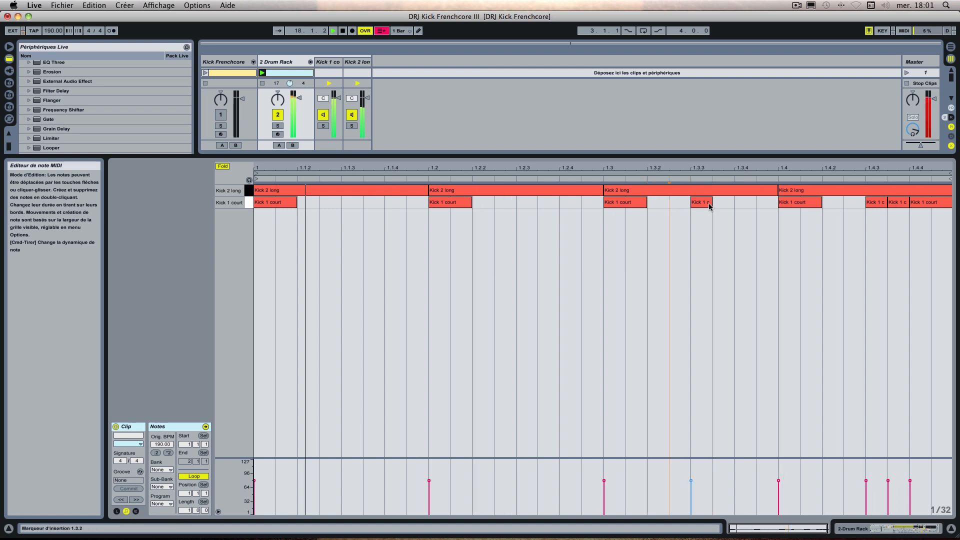
drag(709, 203, 744, 203)
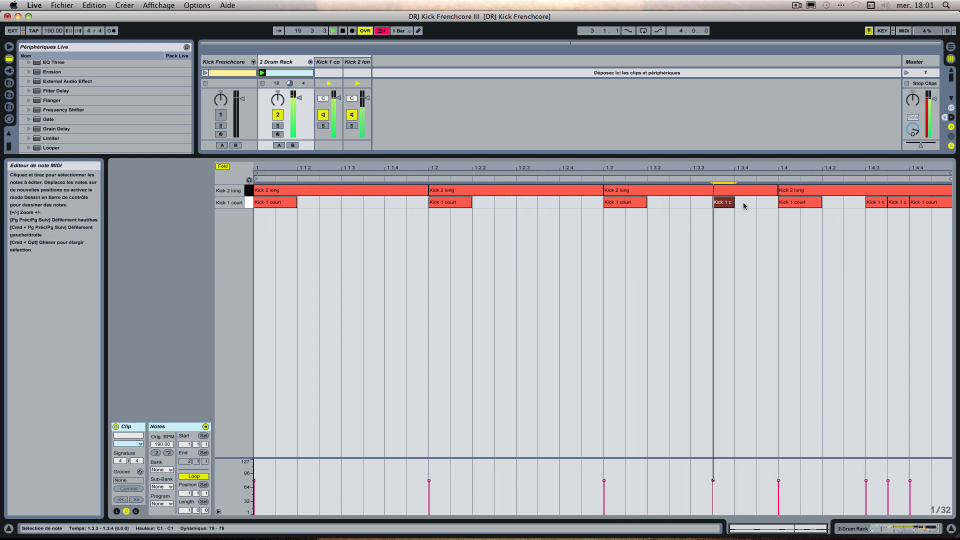
Step: Arrange a 1/16 Kick 1 court note starting 1/32 after 1.3.3 and a 1/32 note ending at 1.4, and stop playback
double_click(760, 202)
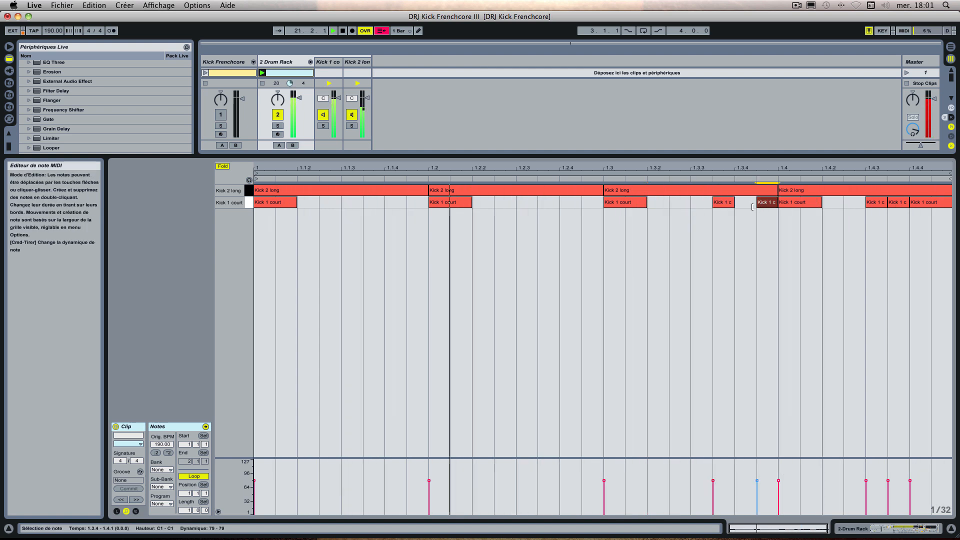
double_click(703, 203)
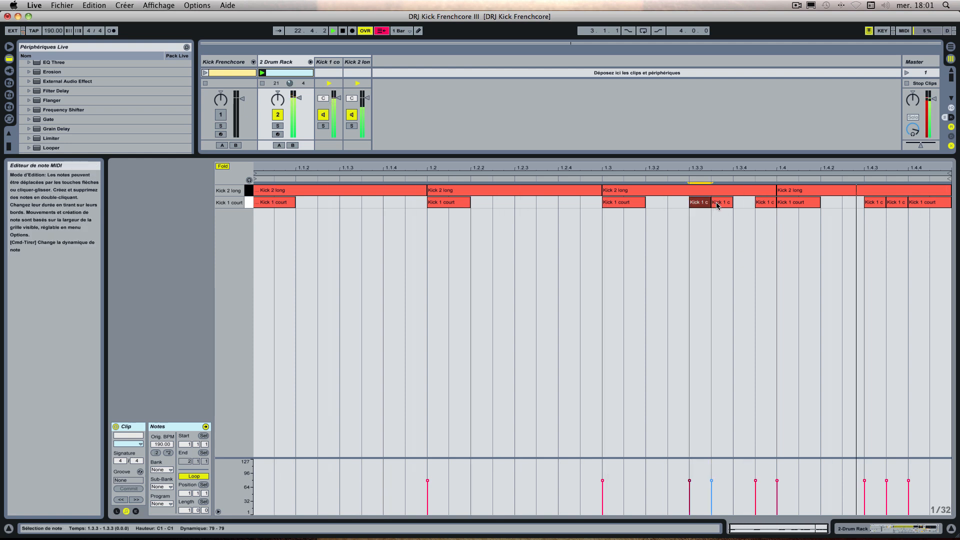
double_click(718, 204)
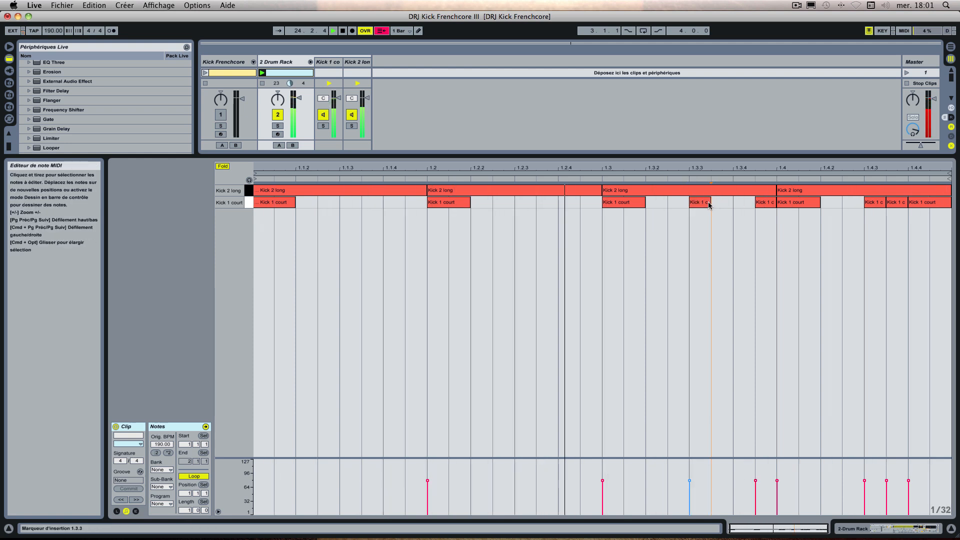
drag(710, 204, 745, 206)
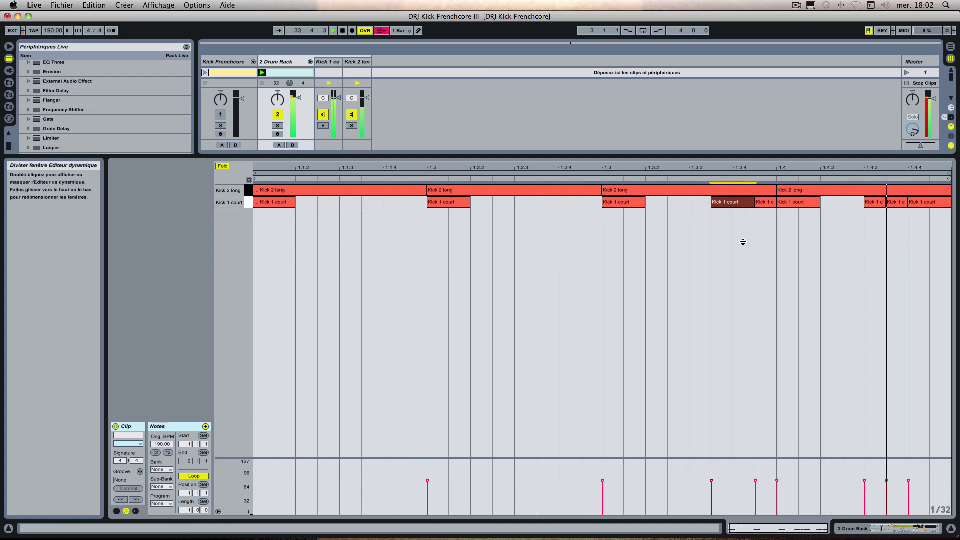
key(space)
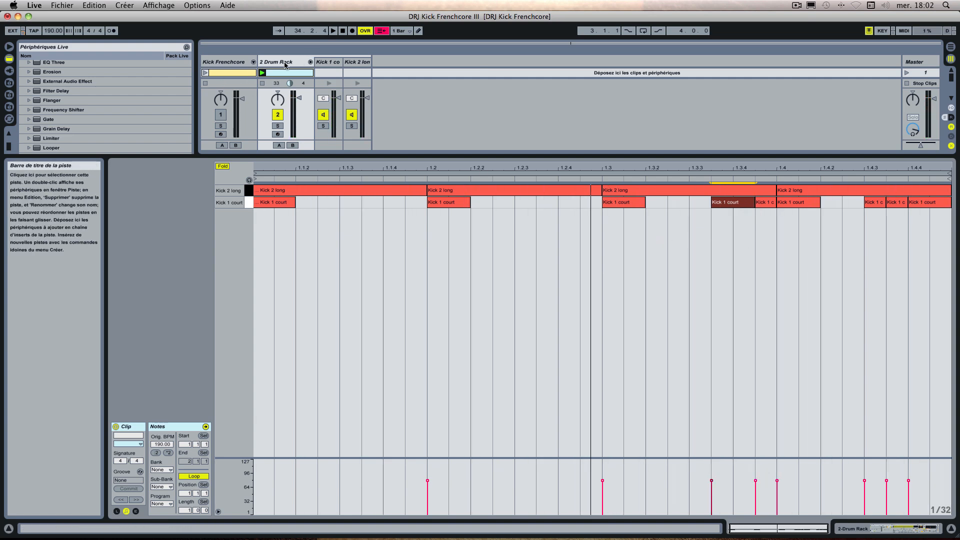
Step: Recheck the clip's added Kick 1 court notes, return to the Drum Rack's devices, and show the rack's macro controls
double_click(285, 63)
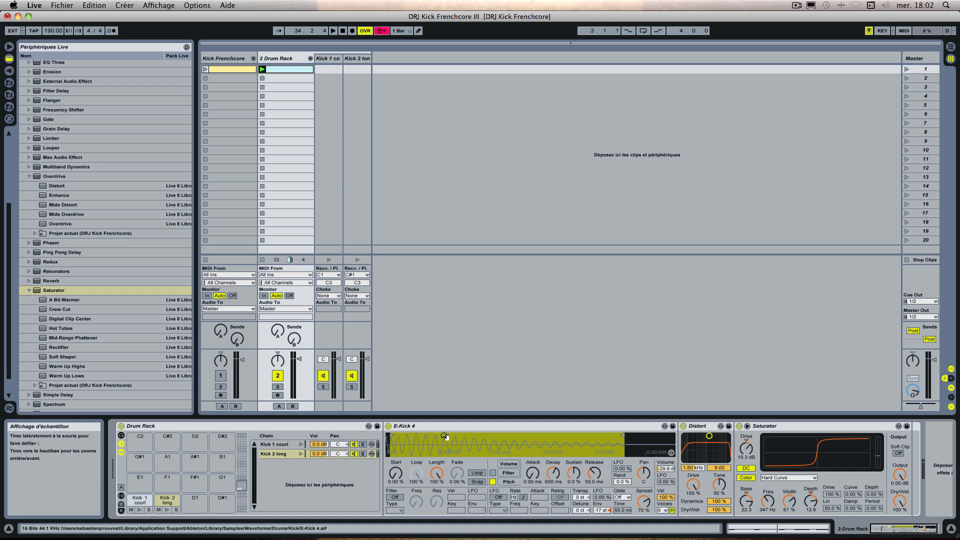
double_click(291, 70)
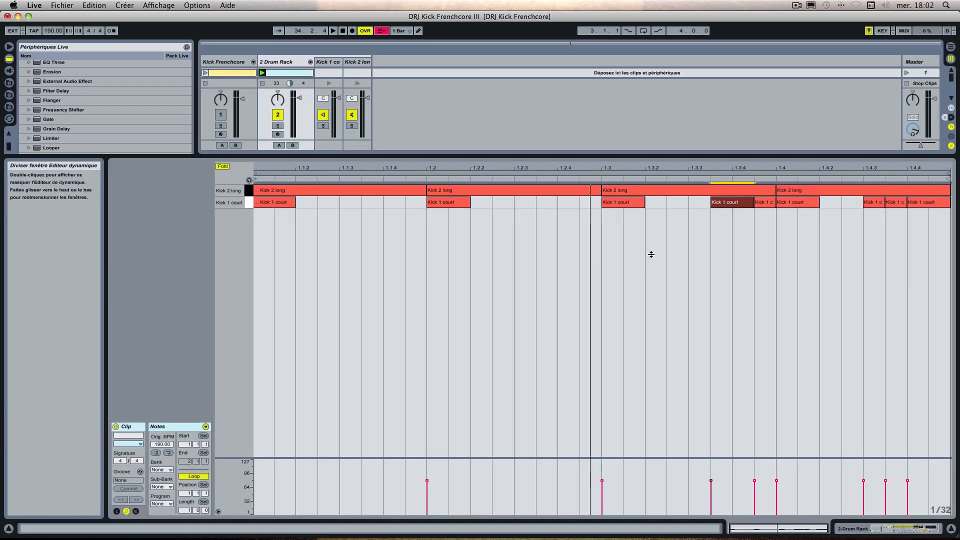
click(764, 203)
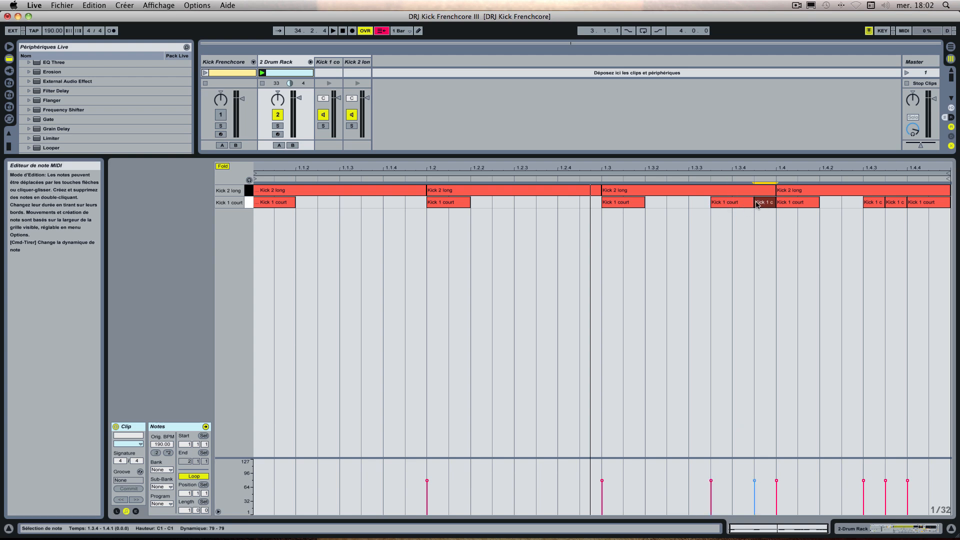
double_click(285, 62)
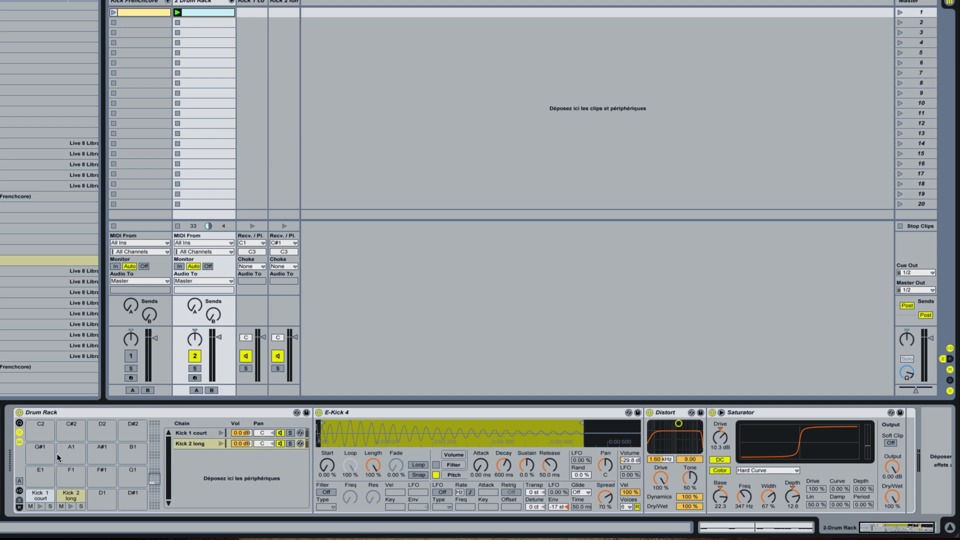
click(20, 423)
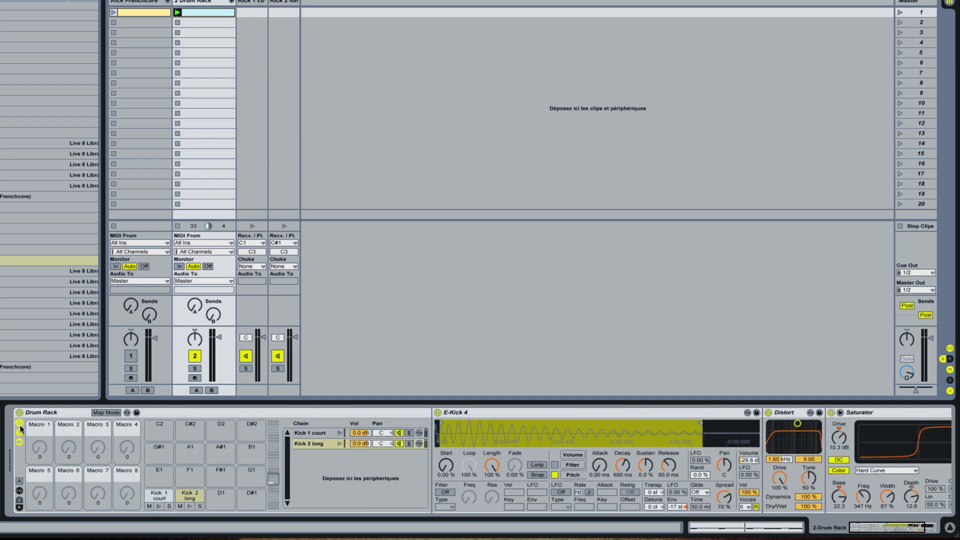
Step: Add an EQ Three, move it into Kick 2 long's chain after the Saturator, and select Kick 1 court
scroll(191, 446, right, 5)
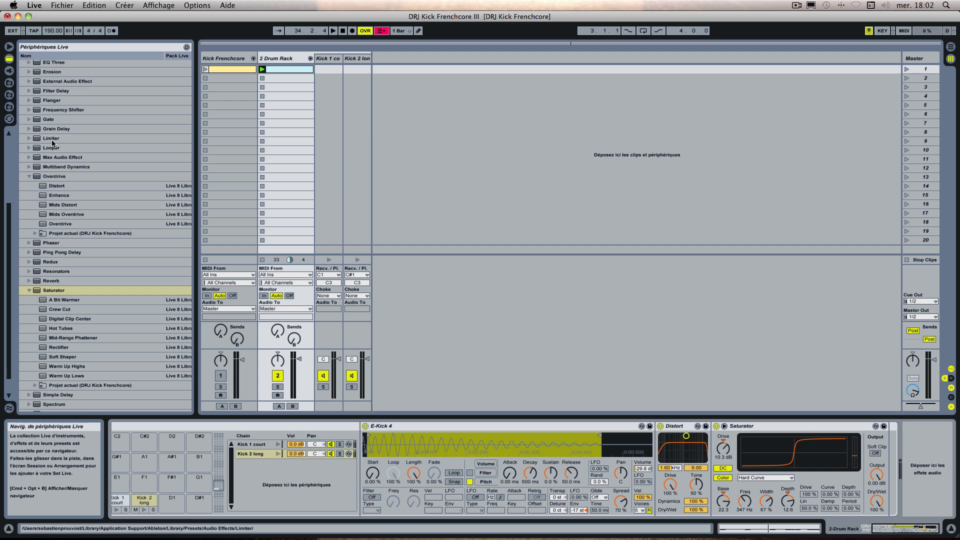
scroll(53, 143, up, 1)
click(45, 73)
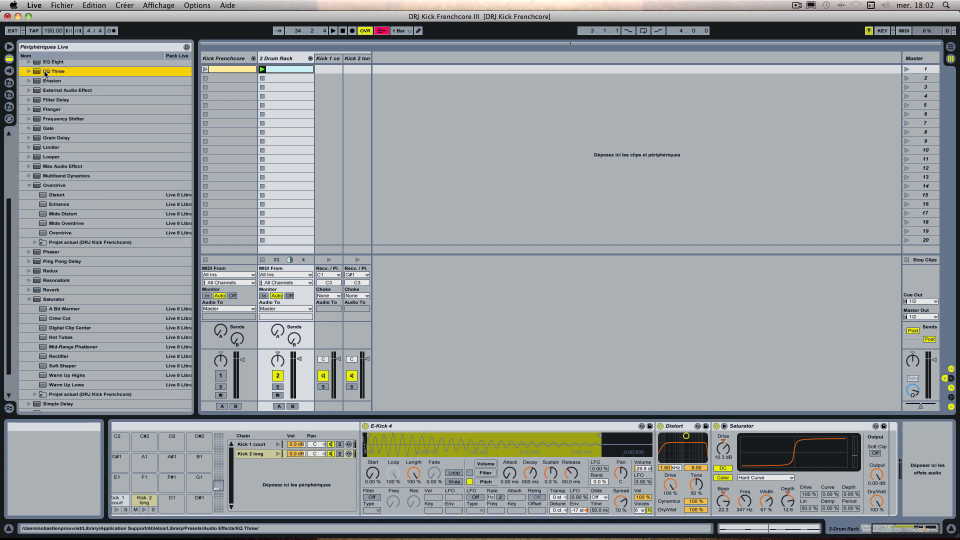
double_click(45, 72)
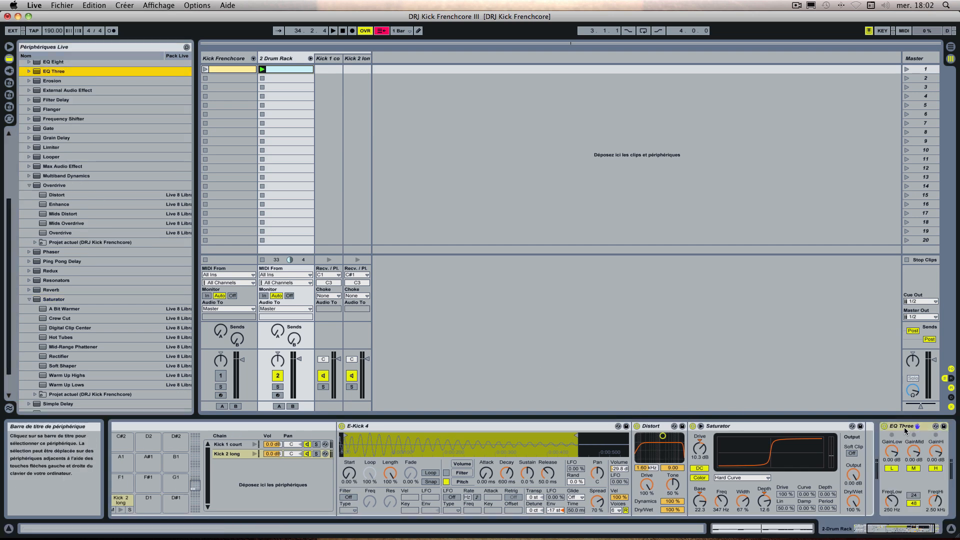
drag(905, 431, 867, 436)
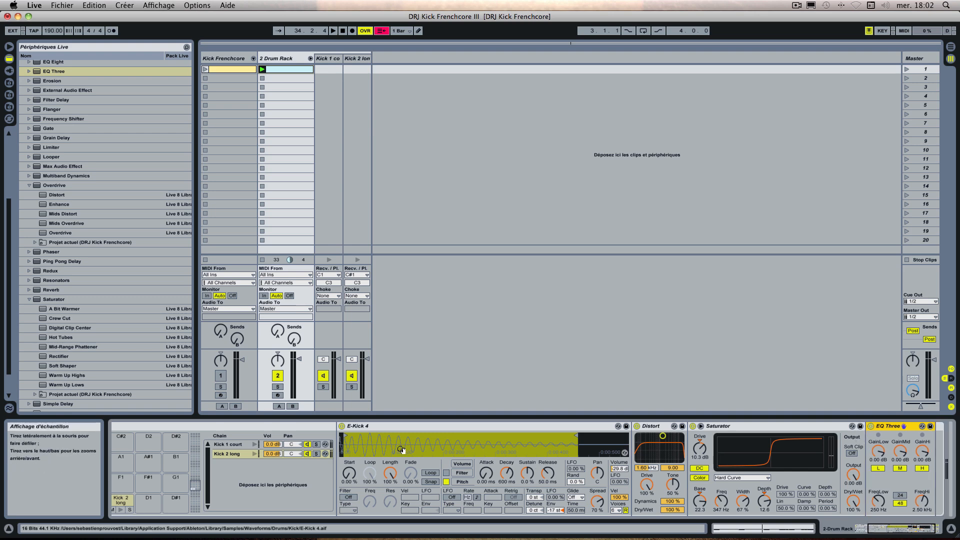
click(232, 444)
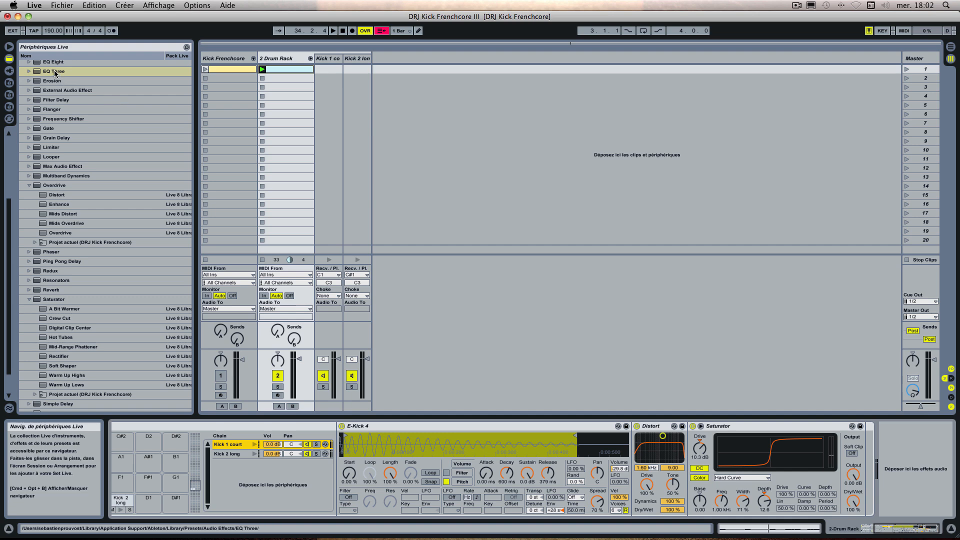
Step: Add an EQ Three and a Limiter after the Saturator in Kick 1 court's chain, and a Limiter at the end of Kick 2 long's chain
drag(54, 72, 869, 434)
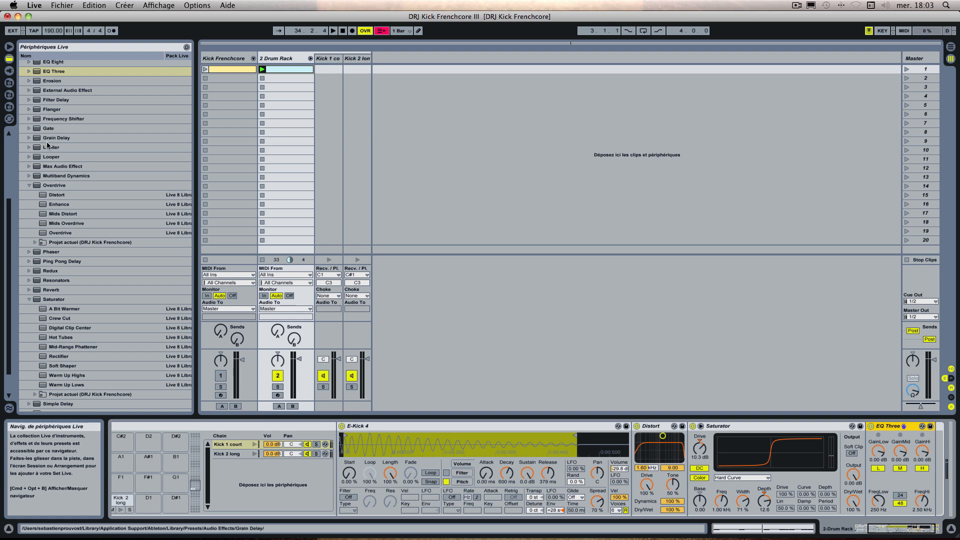
double_click(47, 146)
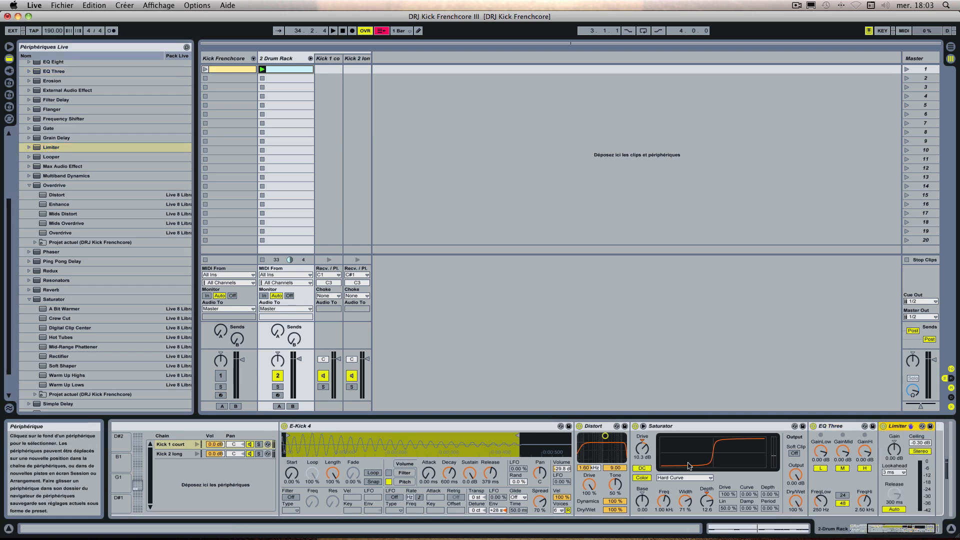
click(175, 455)
click(50, 147)
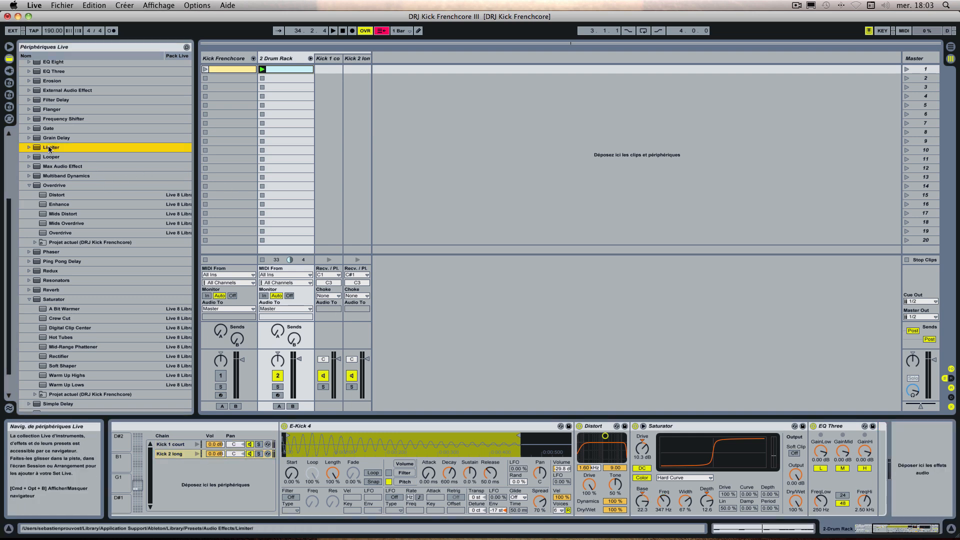
drag(50, 147, 894, 431)
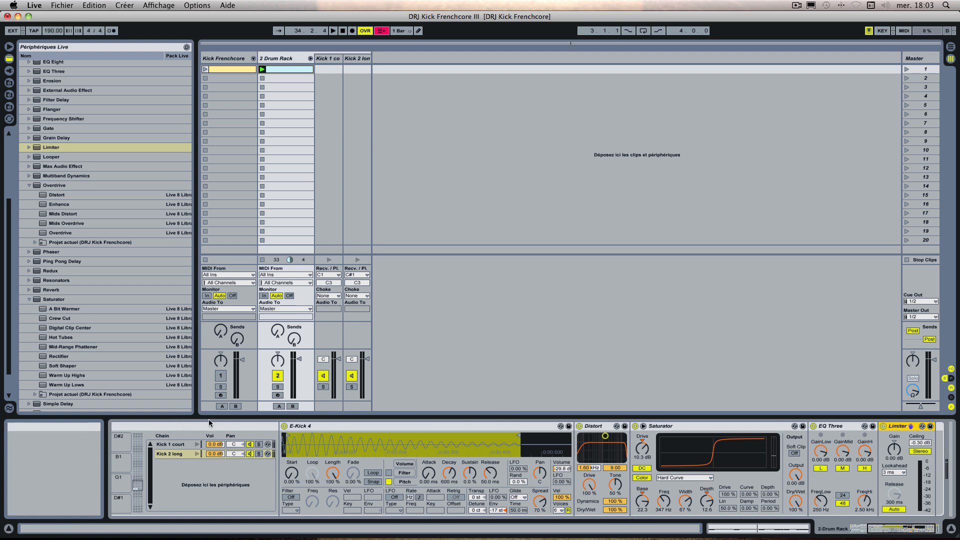
Step: Examine the Kick Frenchcore track's transpose, pitch envelope and Base macros and the controls they drive in both kick chains
scroll(194, 450, left, 5)
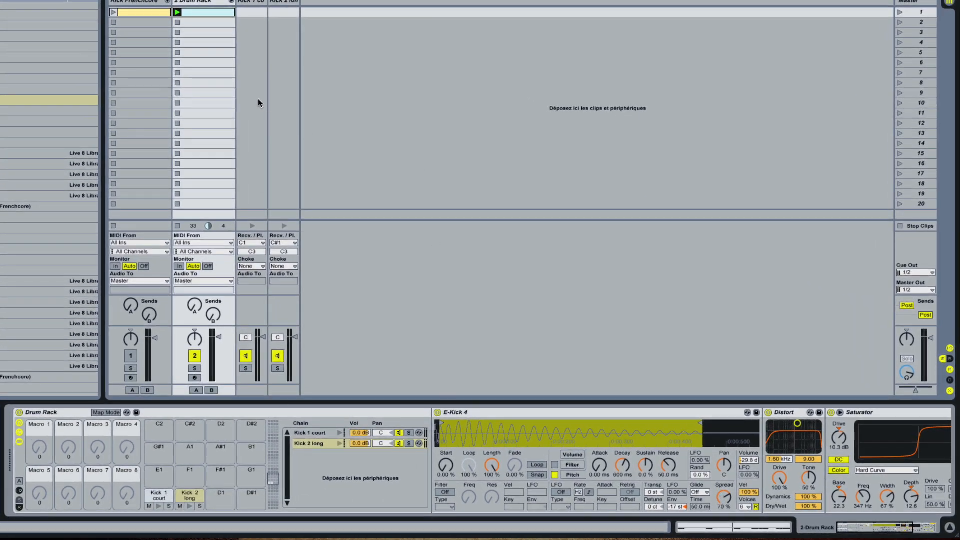
click(141, 3)
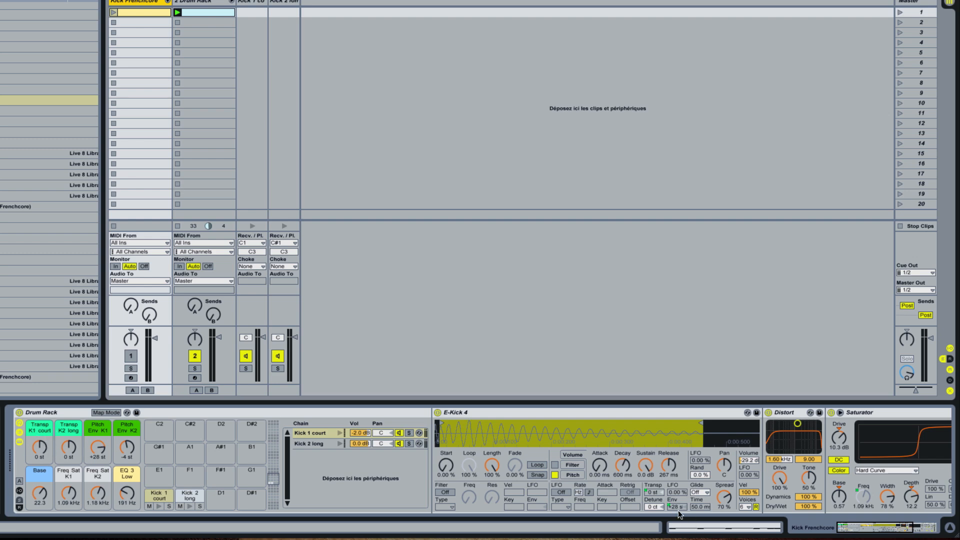
click(659, 494)
click(654, 492)
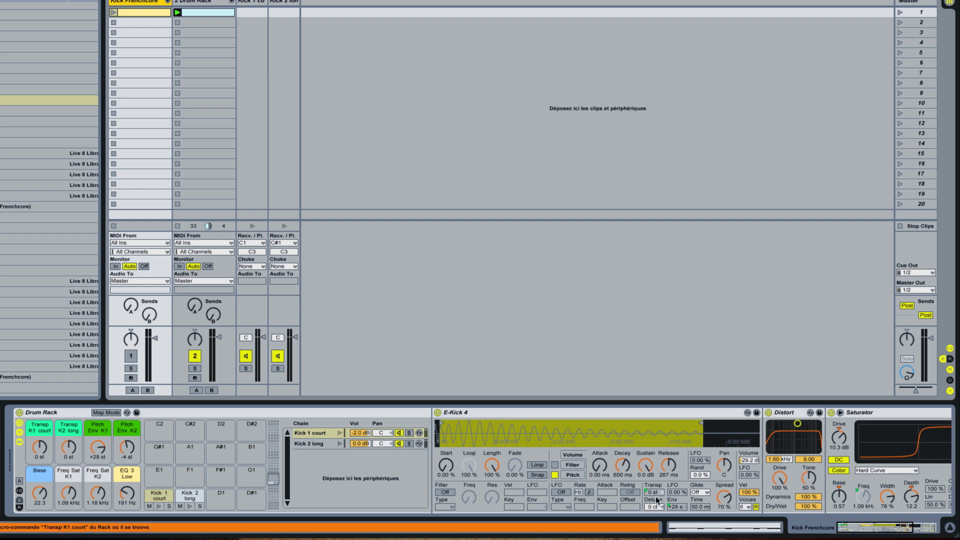
click(672, 506)
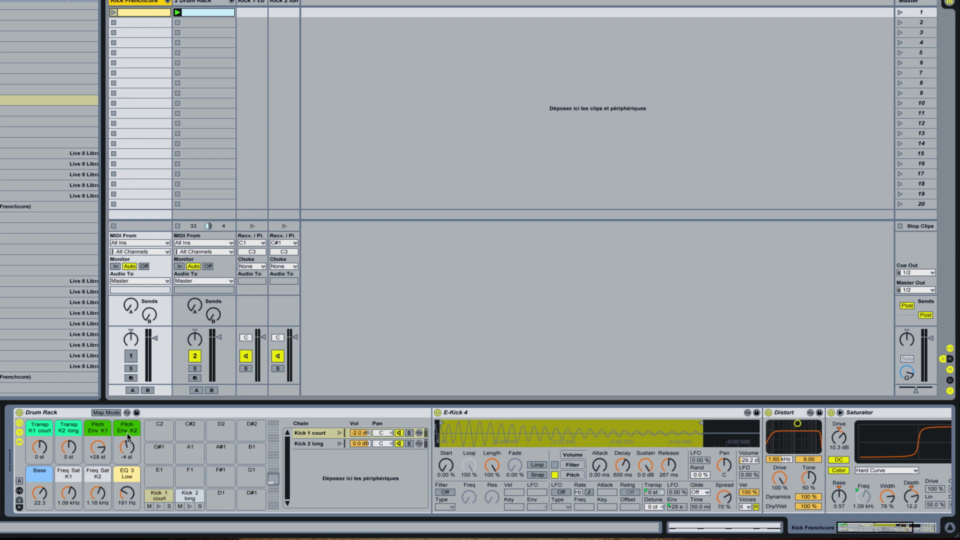
click(40, 477)
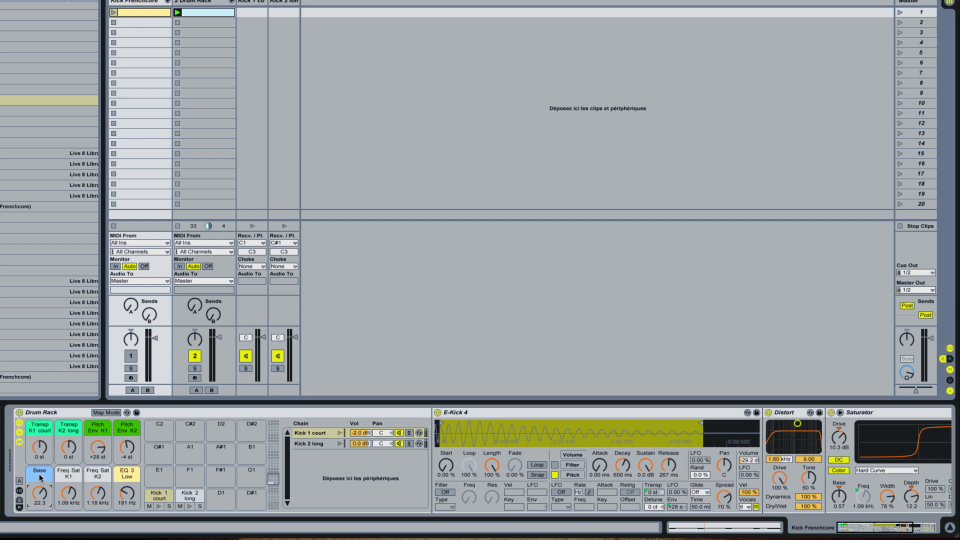
click(314, 445)
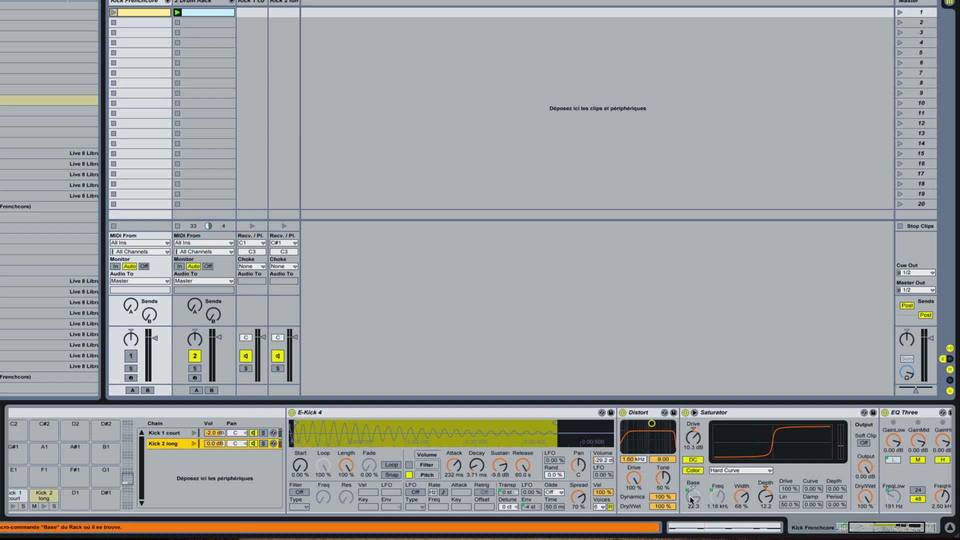
click(182, 434)
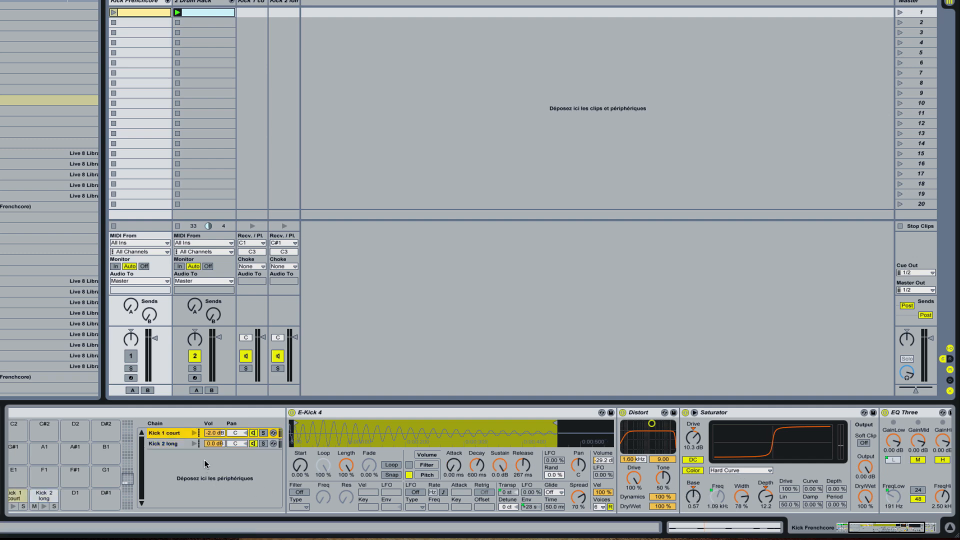
click(184, 444)
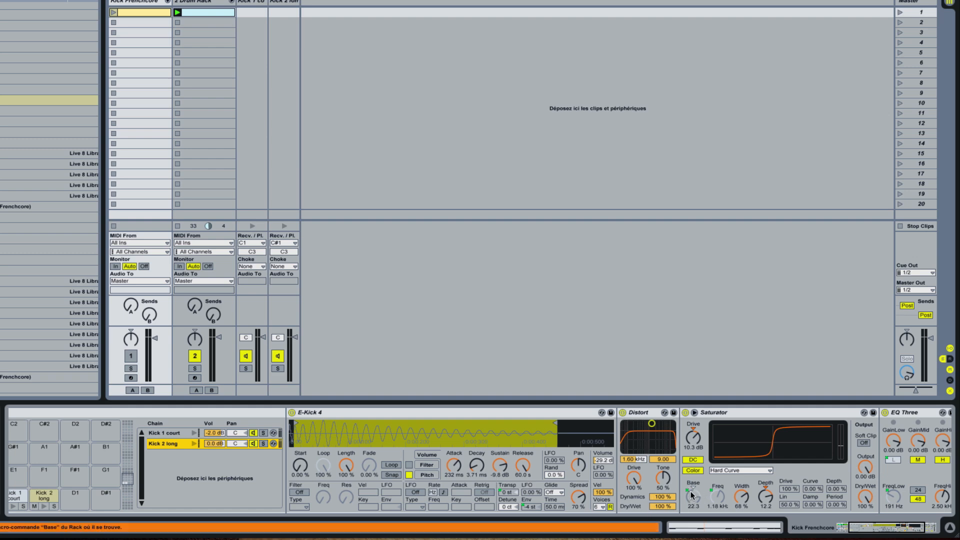
Step: Examine how the Kick Frenchcore rack's Freq Sat and EQ 3 Low macros map to the Saturator and EQ Three frequencies
scroll(694, 491, left, 5)
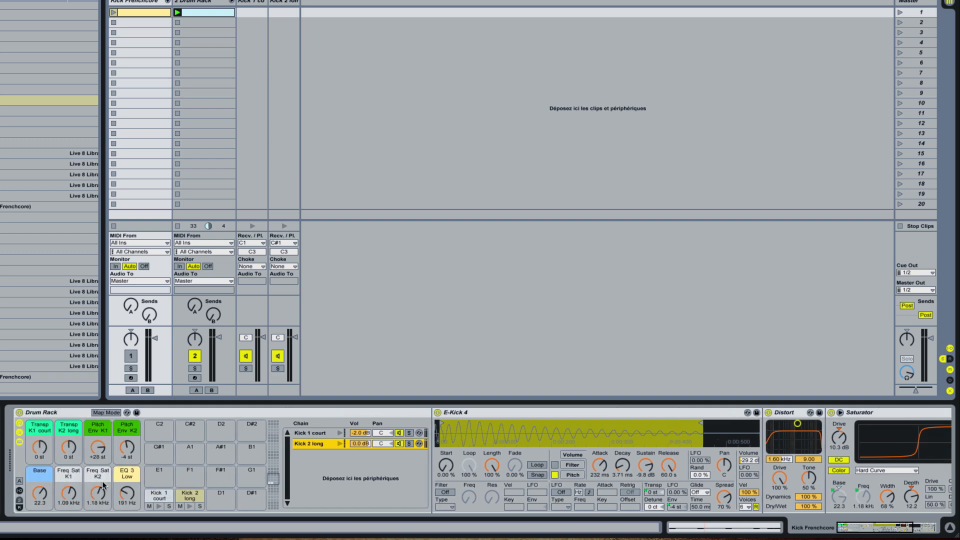
scroll(790, 495, right, 5)
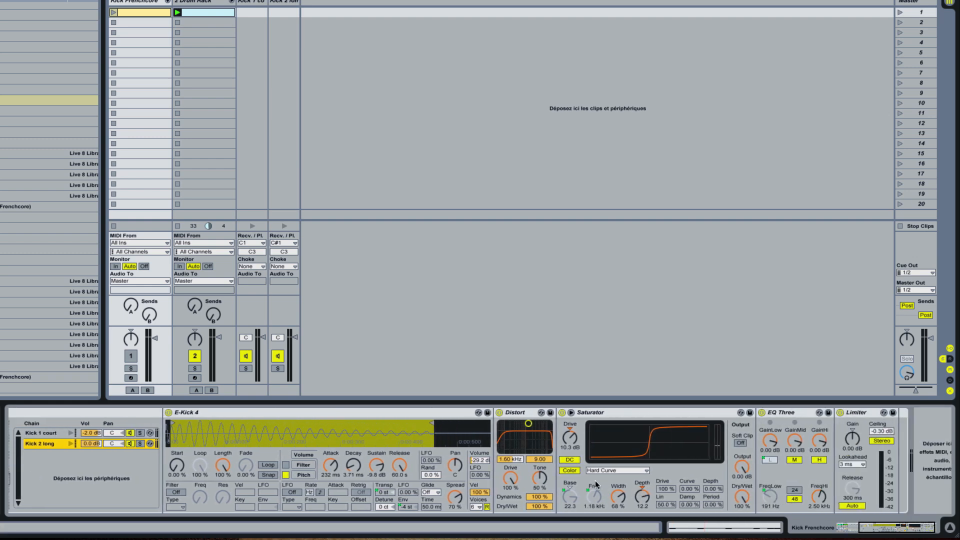
scroll(575, 487, left, 5)
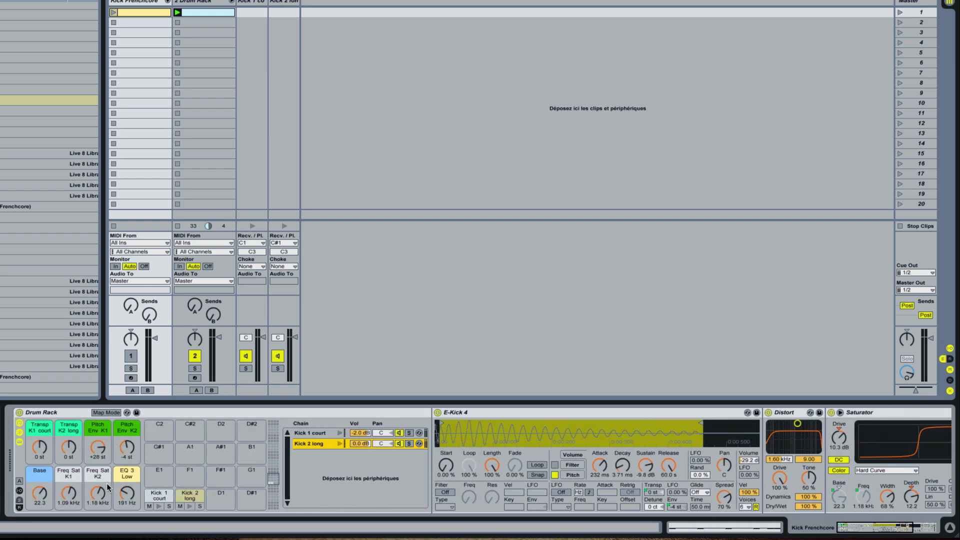
click(128, 475)
scroll(155, 491, right, 5)
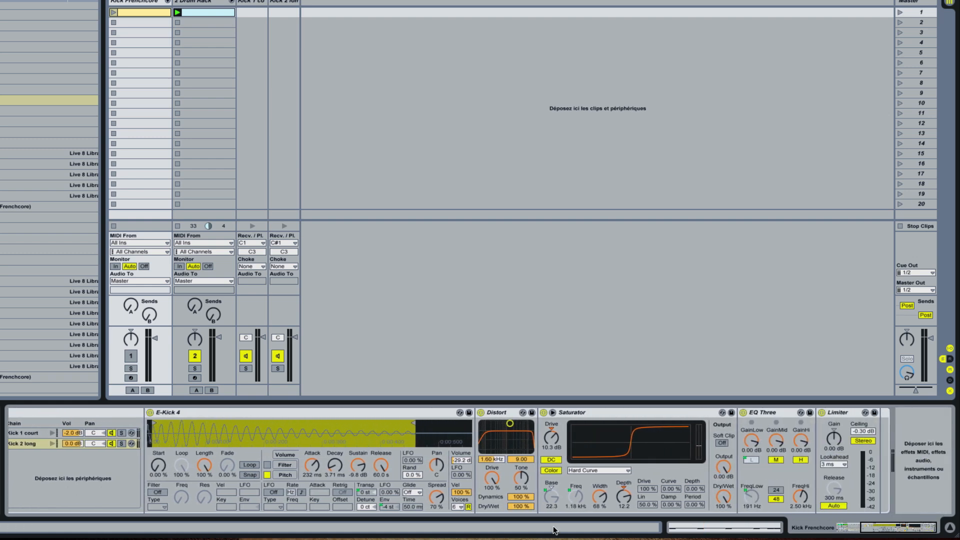
click(758, 497)
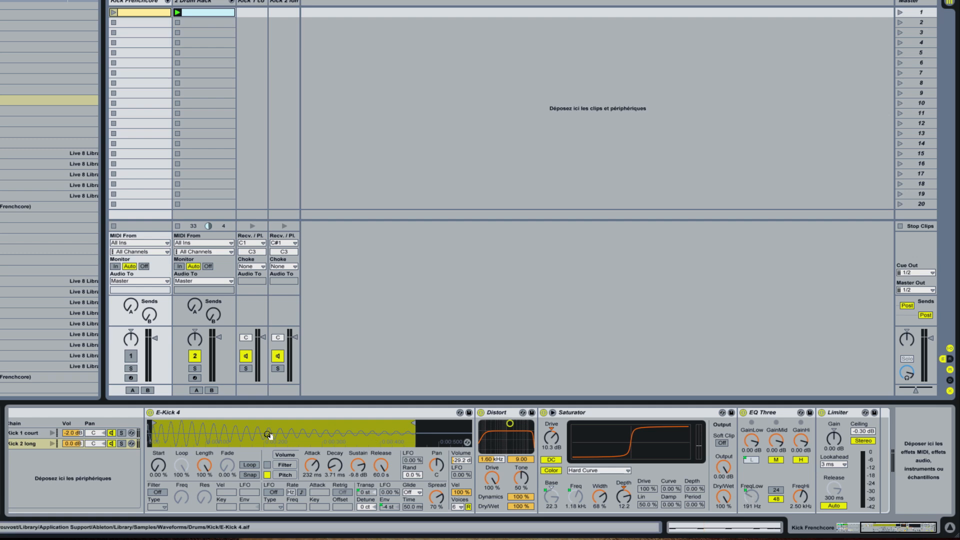
click(33, 436)
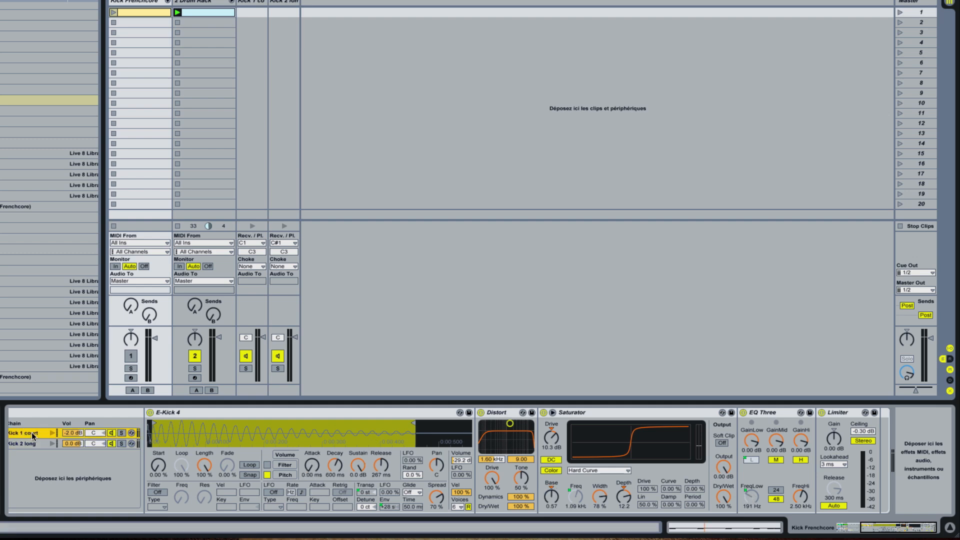
scroll(59, 444, left, 2)
scroll(58, 444, left, 4)
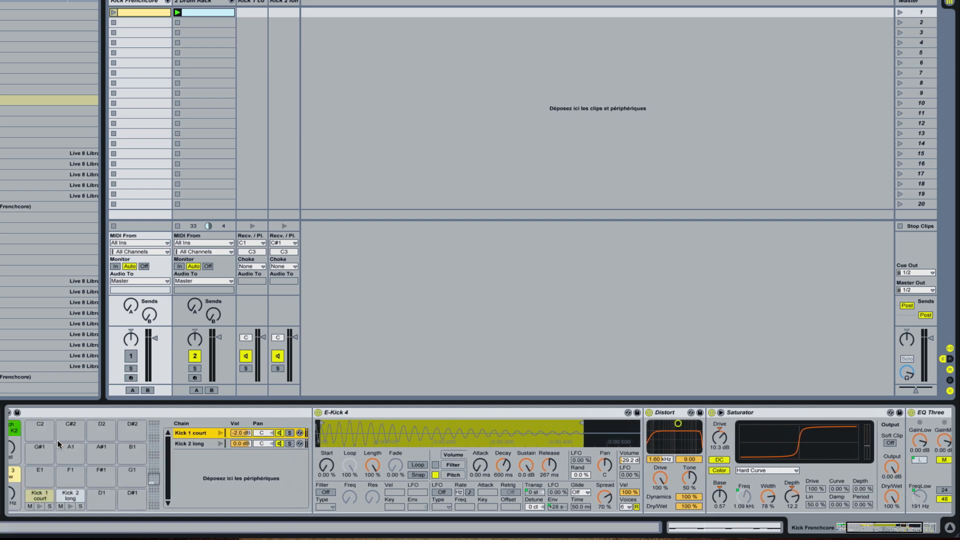
Step: On the 2 Drum Rack track, map the transpose of Kick 1 court's E-Kick 4 to Macro 1
click(219, 2)
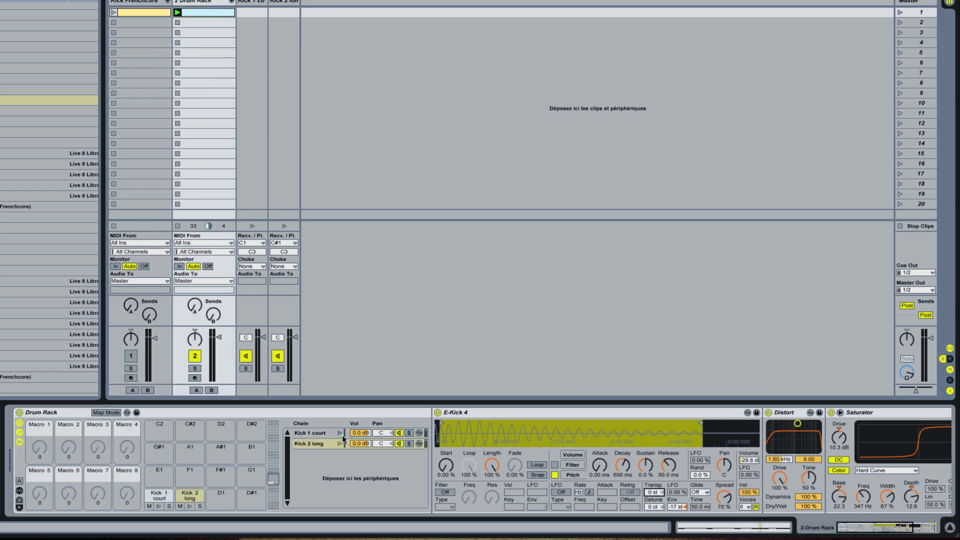
click(315, 433)
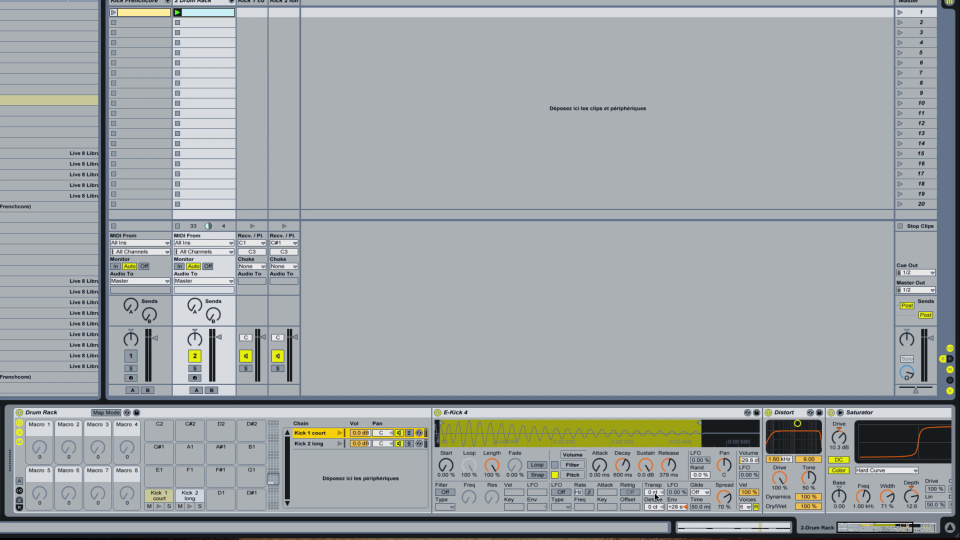
drag(655, 497, 656, 520)
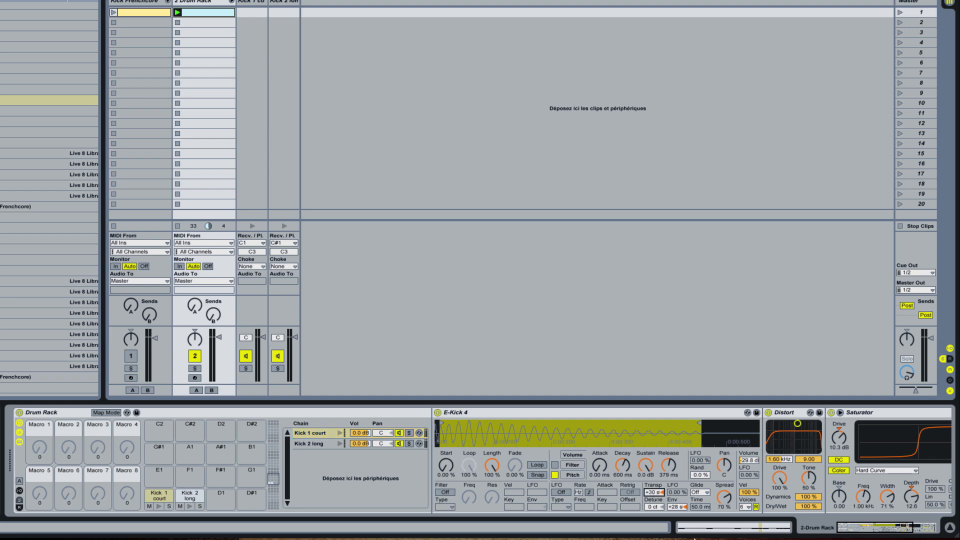
key(Delete)
right_click(654, 495)
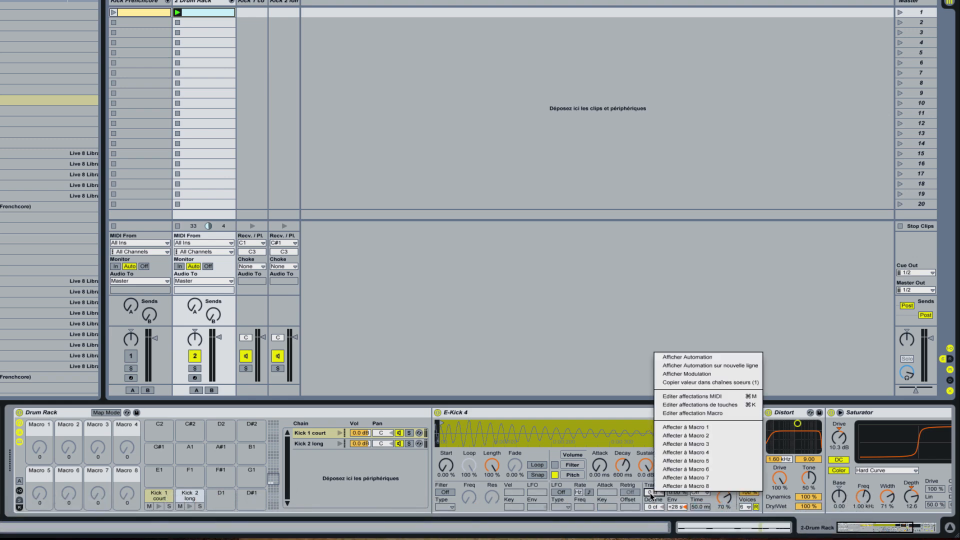
click(689, 437)
Step: Rename the Drum Rack's first macro with a short "Transp" label for the mapped transpose control
click(40, 445)
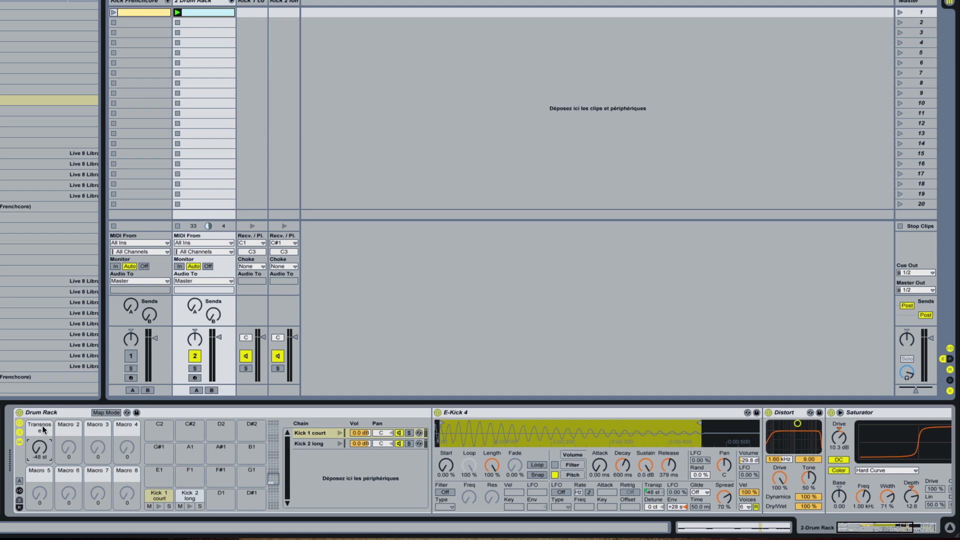
key(super+r)
text(Tr)
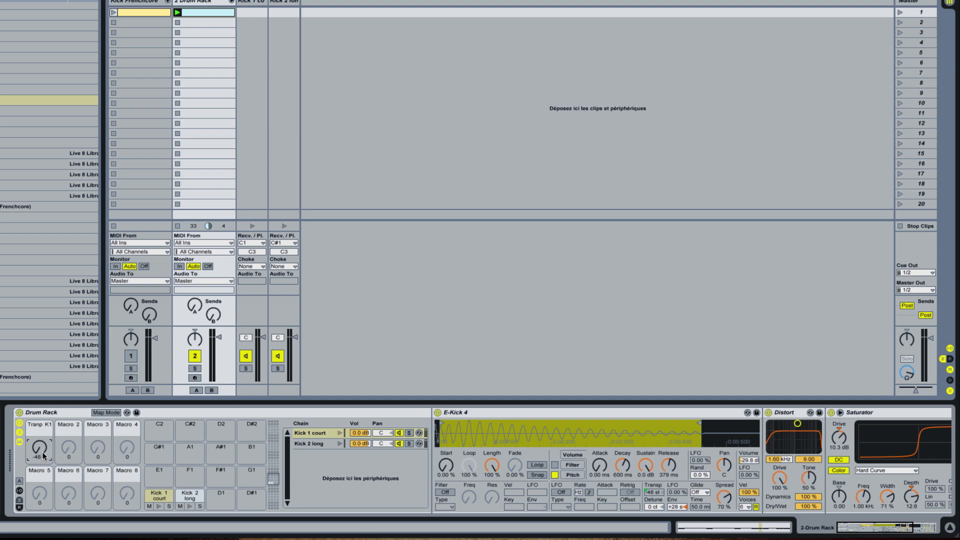
Step: Audition Kick 1's transpose macro across its range on the Drum Rack, returning it to 0 st
drag(37, 456, 37, 400)
drag(39, 447, 39, 463)
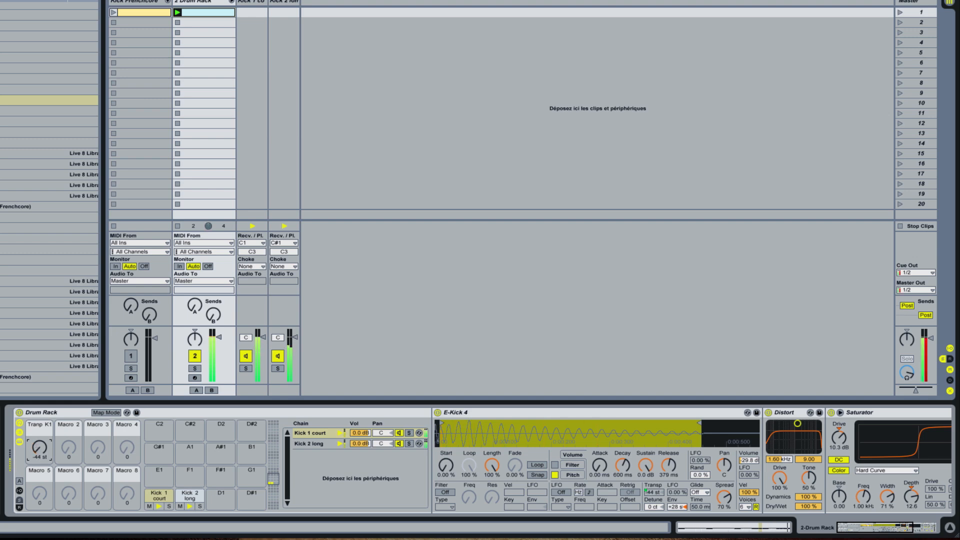
drag(39, 448, 38, 395)
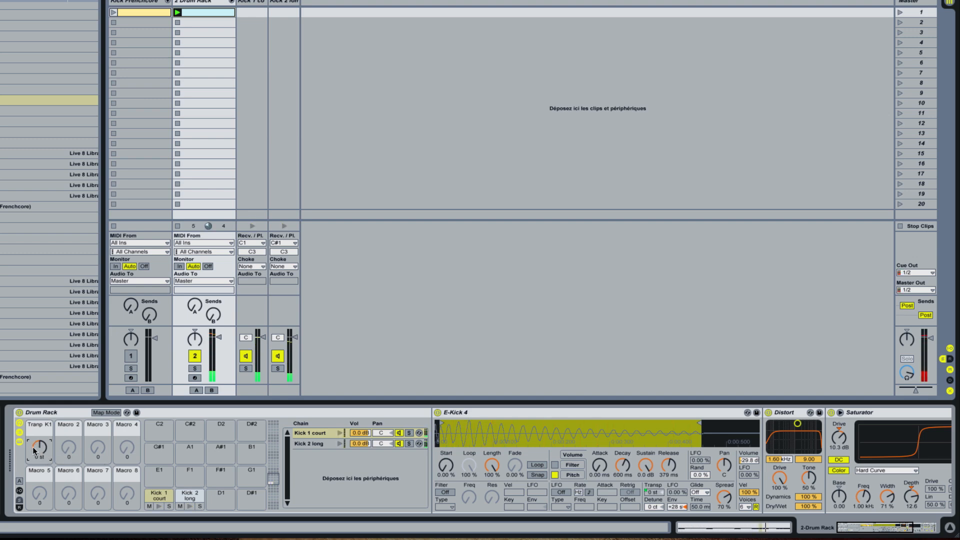
drag(43, 447, 43, 470)
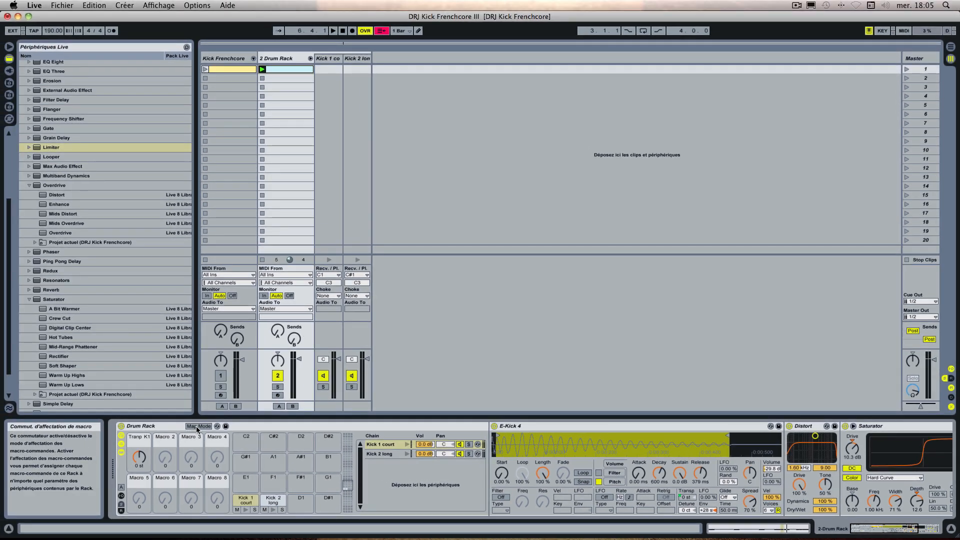
Step: Limit the first macro's transpose mapping for Kick 1 court to a range of -24 st to +24 st
key(super+m)
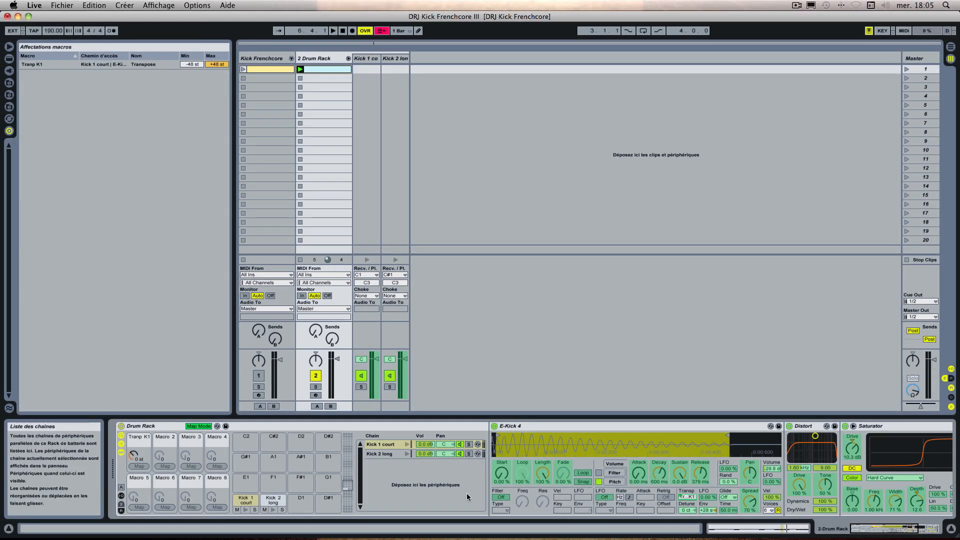
click(187, 65)
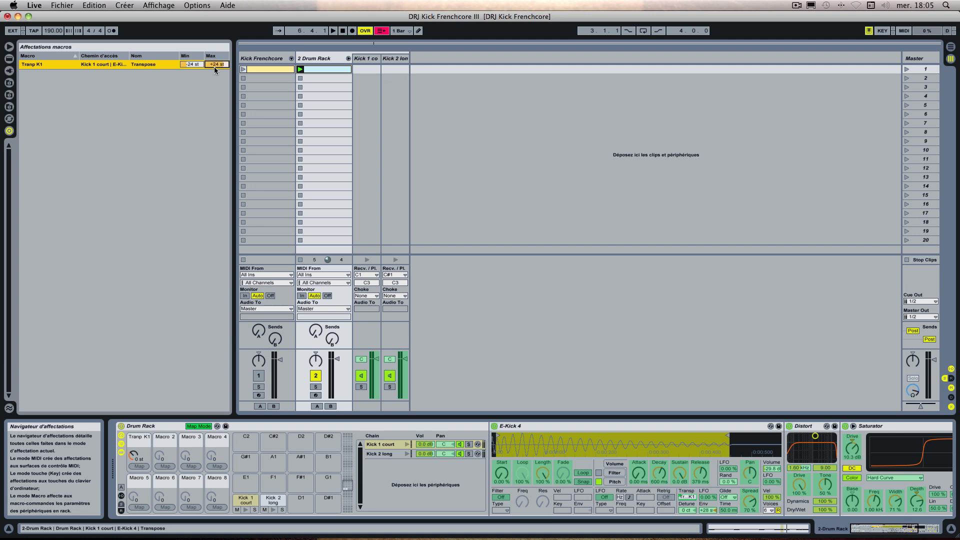
click(198, 426)
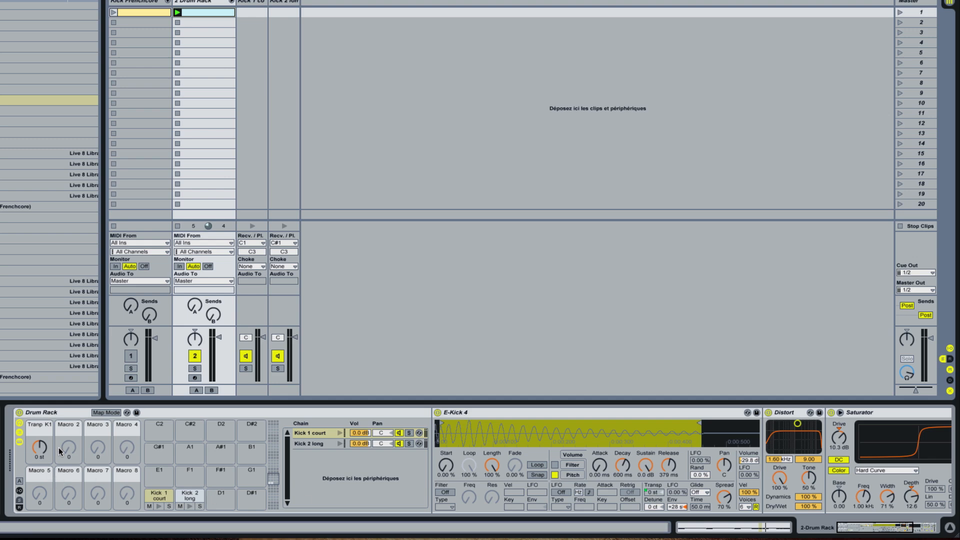
Step: Sweep Kick 1's transpose macro through its limited range and reset it to 0 st
drag(41, 446, 41, 490)
drag(39, 450, 39, 370)
drag(39, 447, 39, 480)
key(Delete)
text(0)
key(Return)
Step: Map the transpose of Kick 2 long's E-Kick 4 to Macro 2 and rename the macro "Transp K2"
click(322, 444)
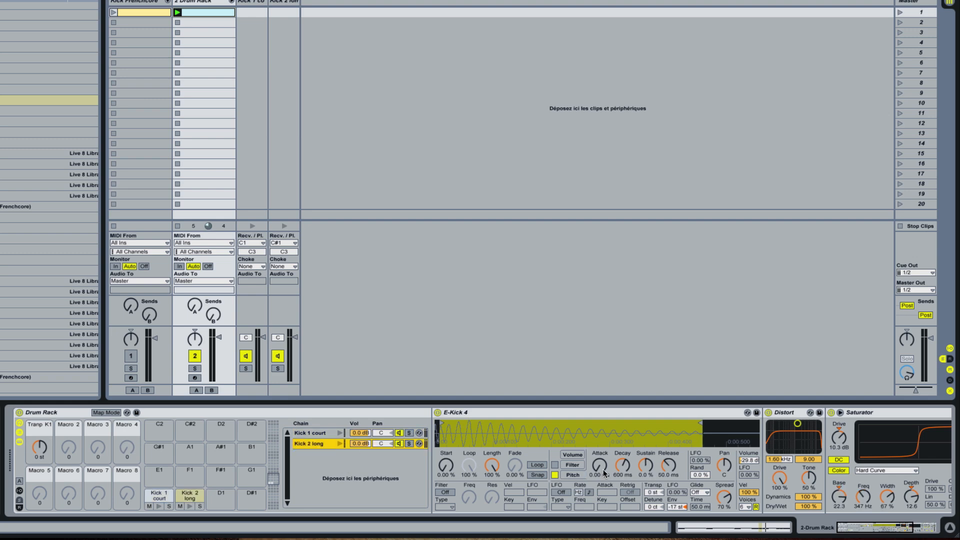
right_click(657, 491)
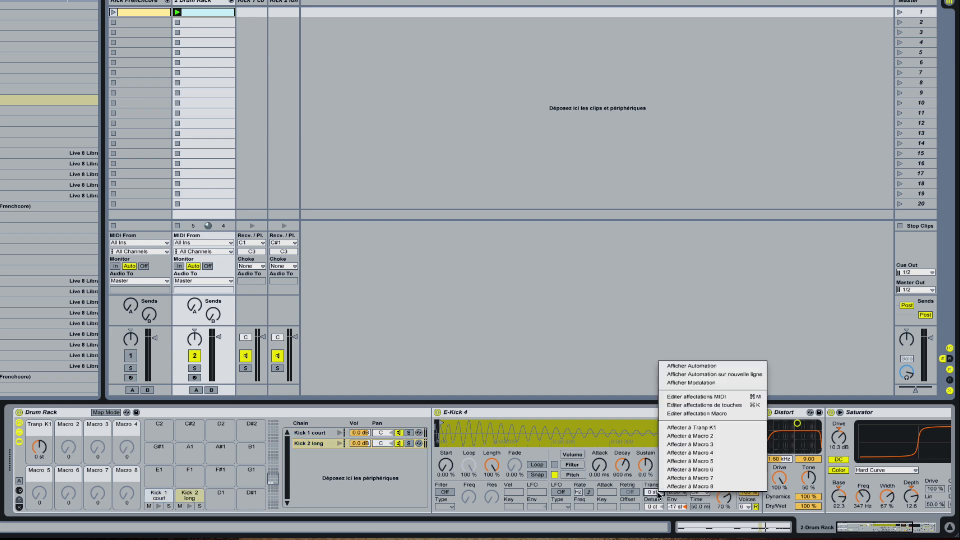
click(683, 436)
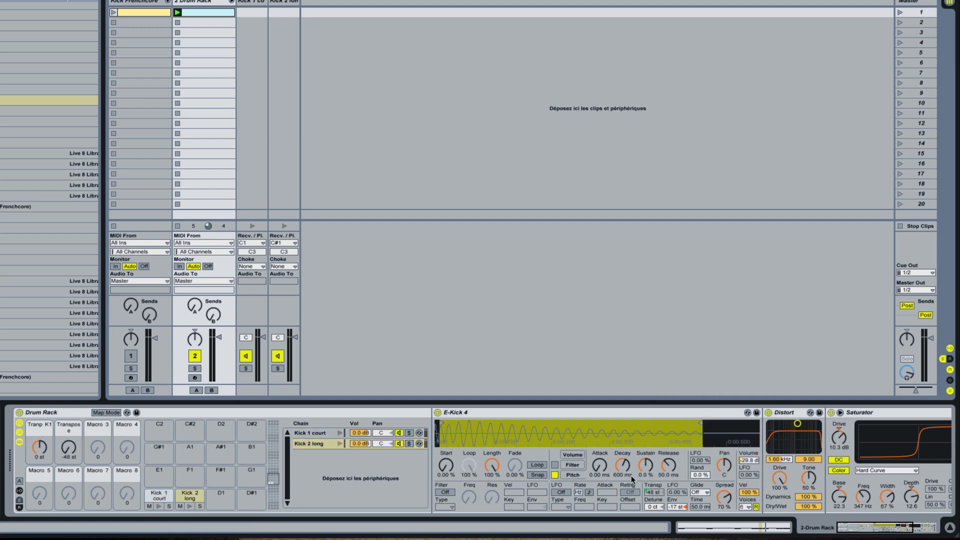
click(68, 448)
double_click(72, 426)
text(Transp K2)
key(Return)
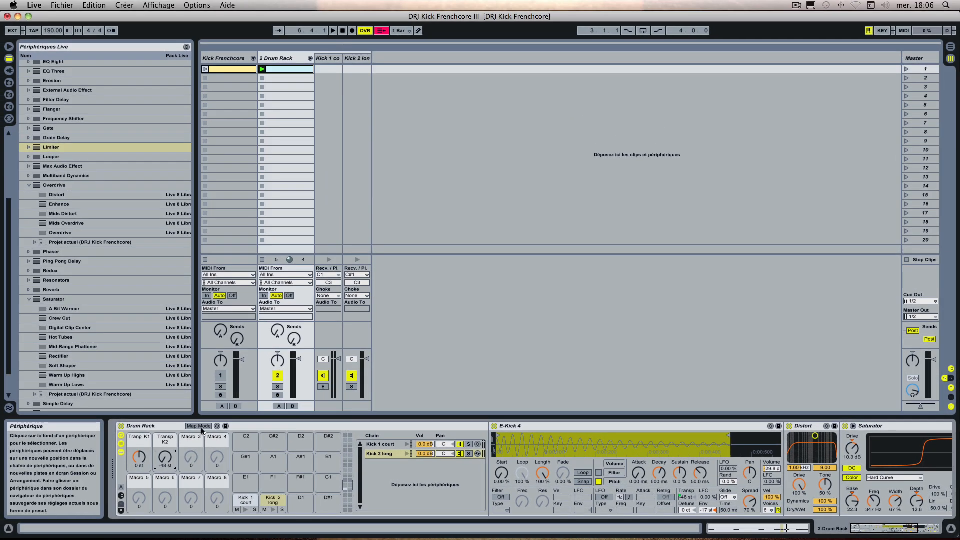
Step: Limit the Transp K2 mapping to -24 st to +24 st and set the macro to 0 st
click(201, 428)
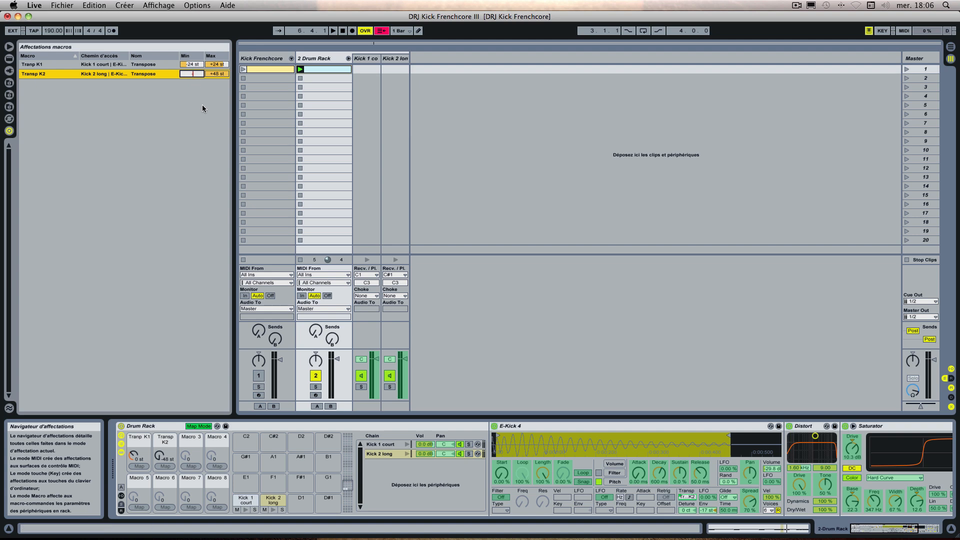
text(-24)
key(Return)
key(Tab)
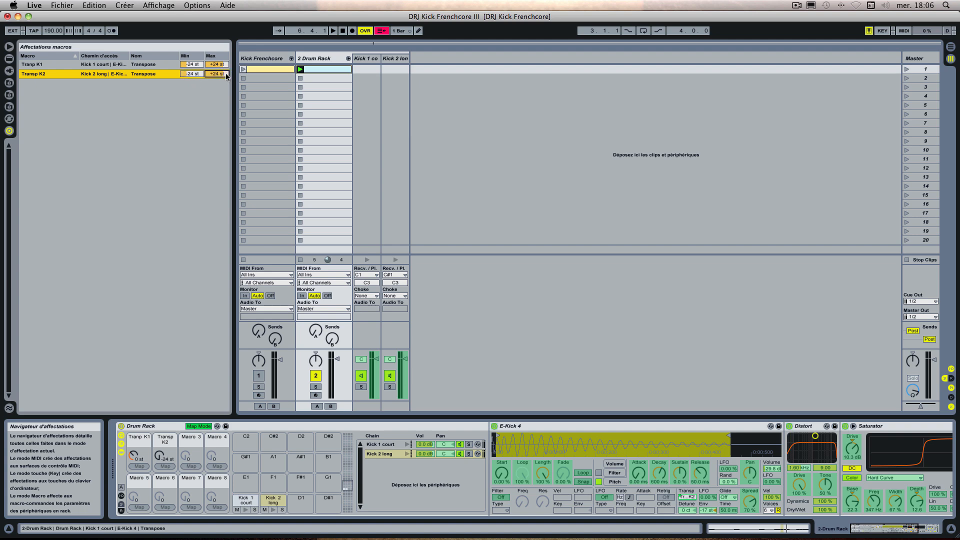
click(195, 426)
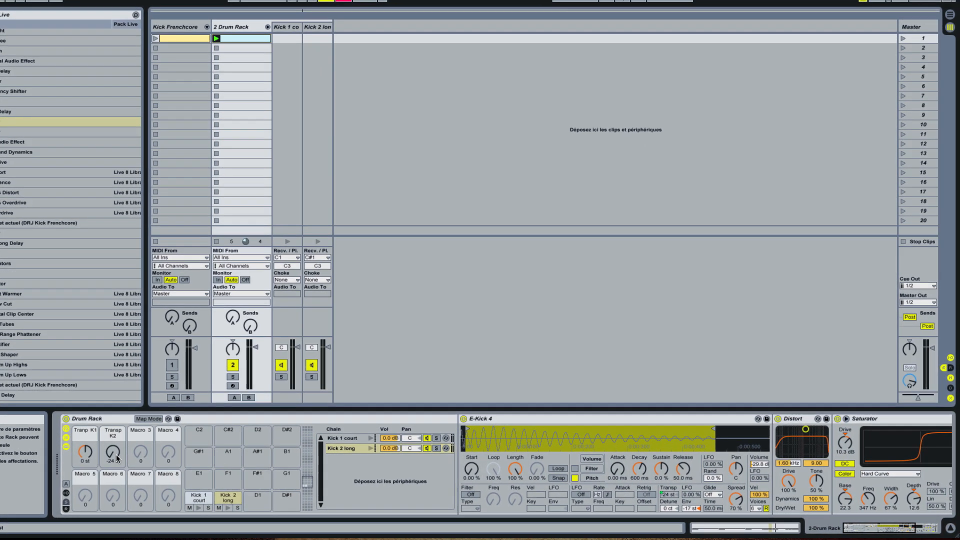
drag(167, 458, 167, 441)
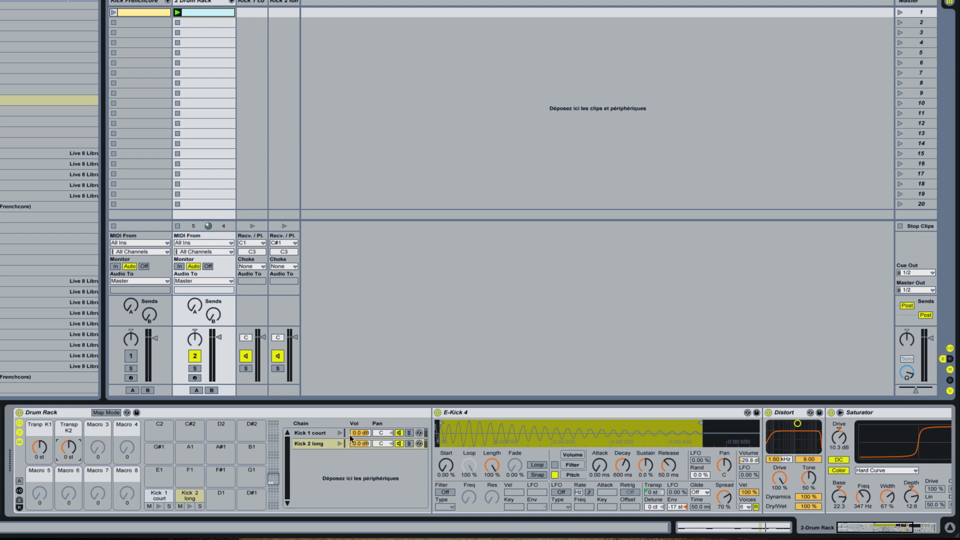
Step: Map Kick 1 court's pitch envelope amount to Macro 3, named "Env K1", and set it to -4 st
click(329, 435)
right_click(673, 506)
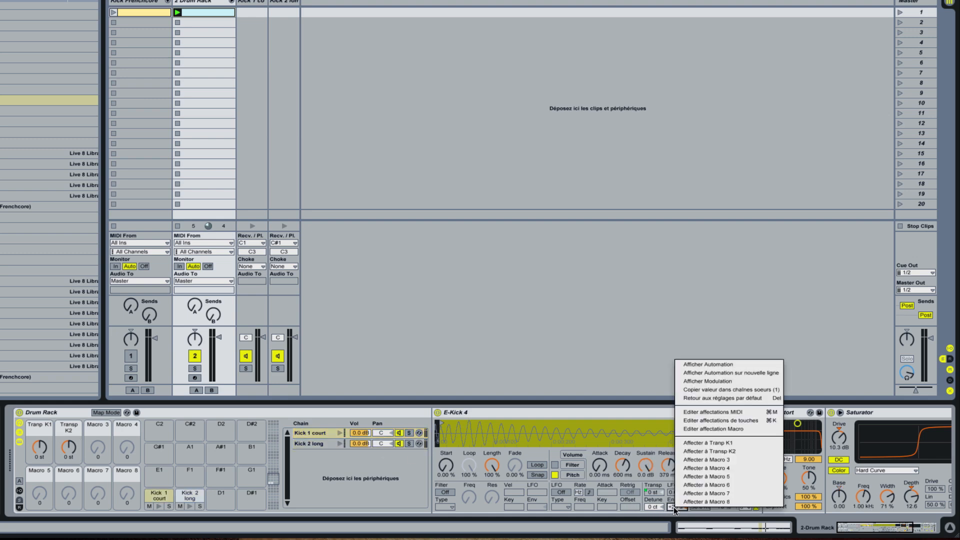
click(698, 453)
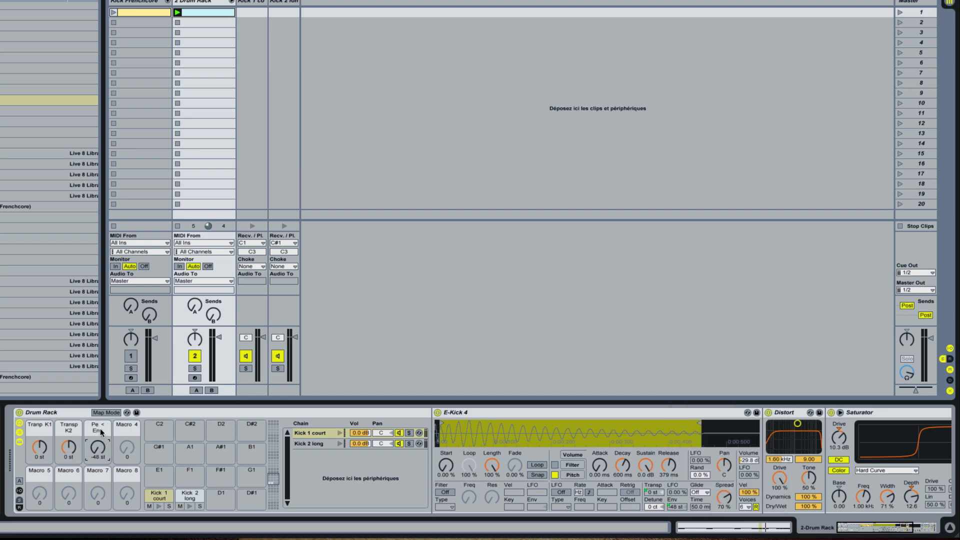
key(ctrl+r)
text(E)
drag(100, 428, 100, 404)
Step: Map Kick 2 long's pitch envelope amount to Macro 4, named "Env K2", and set it to -16 st
click(300, 443)
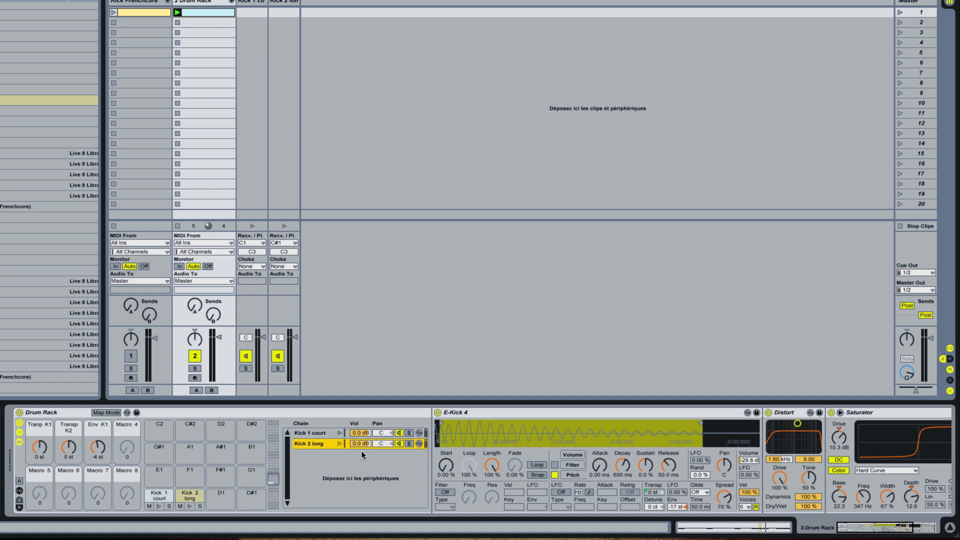
right_click(670, 506)
click(711, 466)
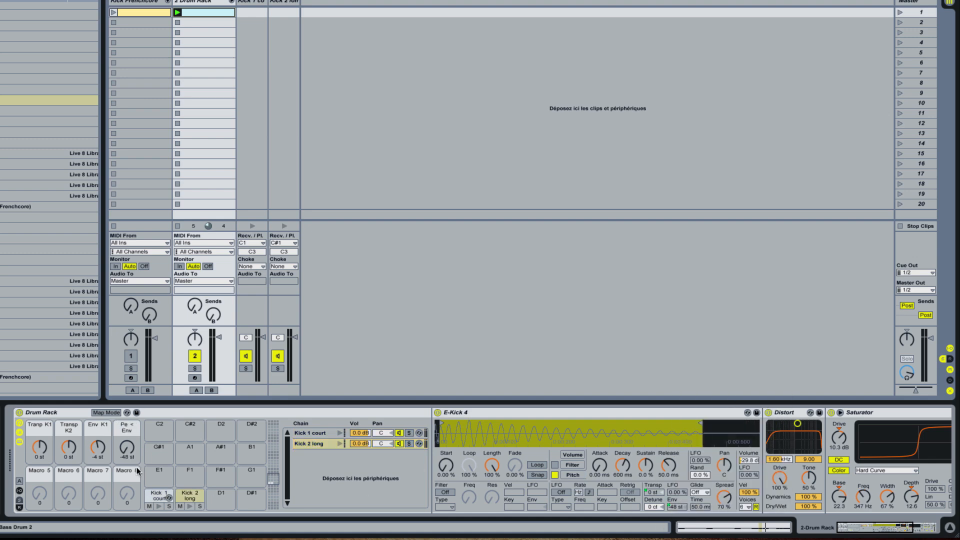
key(ctrl+r)
text(Env K2)
key(Return)
drag(127, 447, 127, 430)
drag(128, 454, 128, 453)
Step: Try another Base value on Kick 2 long's Saturator and undo the change
click(35, 476)
scroll(200, 479, right, 3)
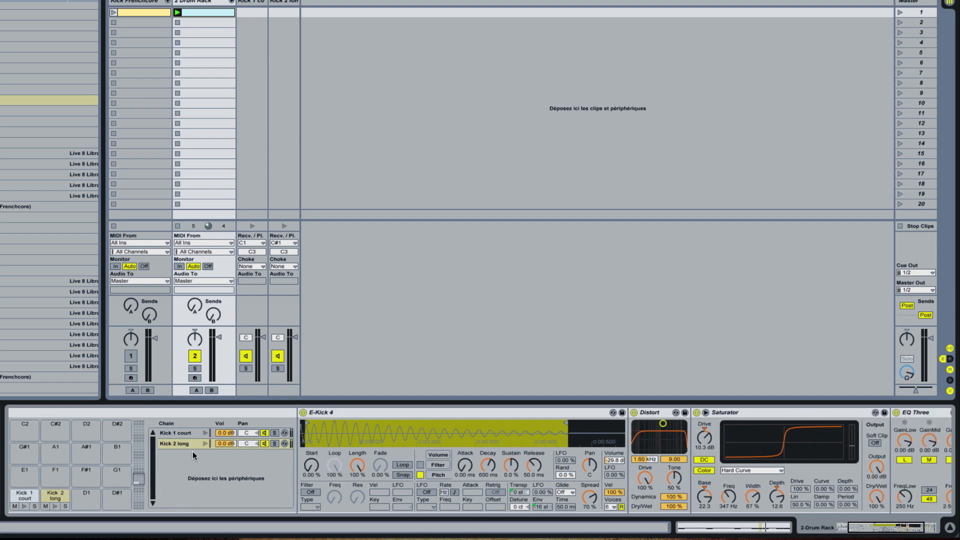
scroll(193, 451, right, 3)
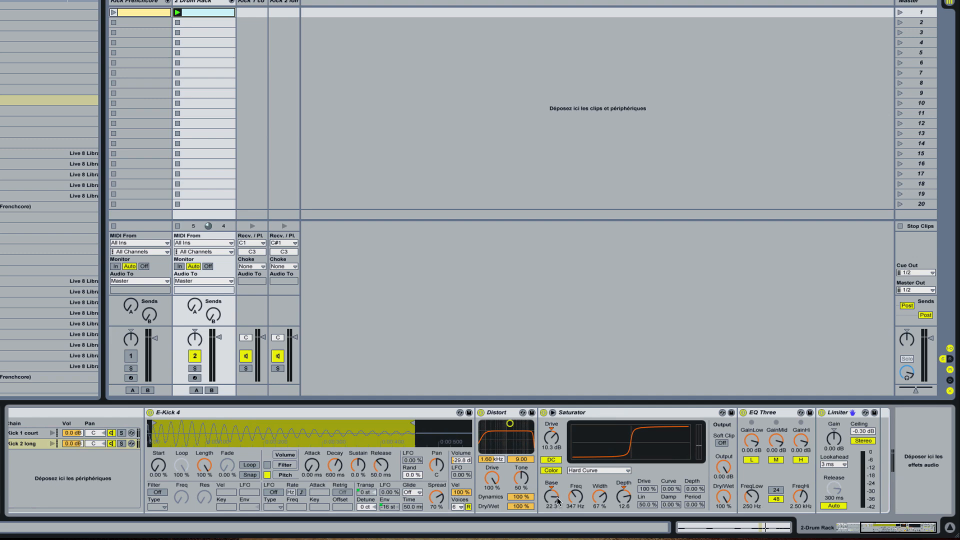
mouse_move(556, 499)
mouse_down()
mouse_move(557, 491)
mouse_move(557, 504)
mouse_up()
key(super+z)
scroll(557, 496, left, 6)
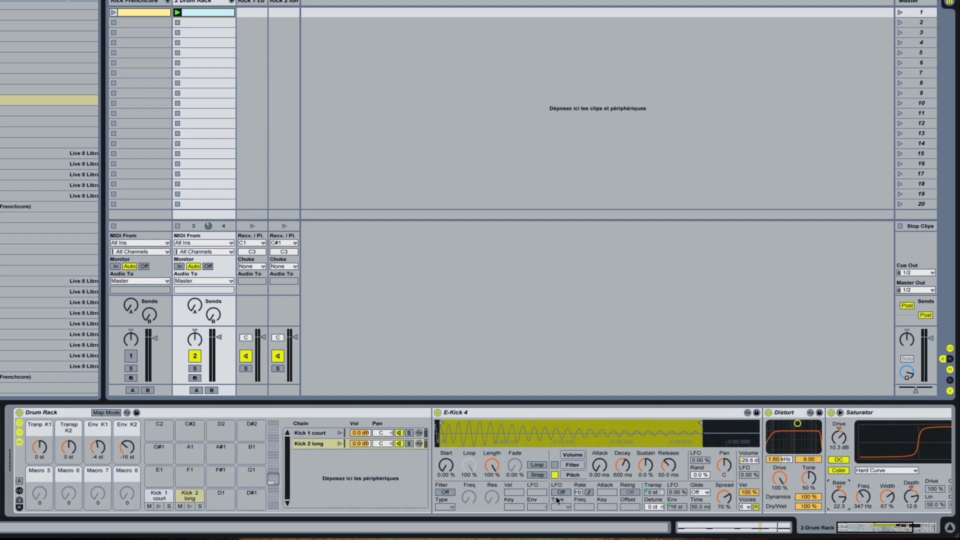
Step: Map the Base of Kick 2 long's Saturator to Macro 5 and set the macro to -22.4
right_click(839, 497)
click(873, 473)
drag(38, 493, 38, 486)
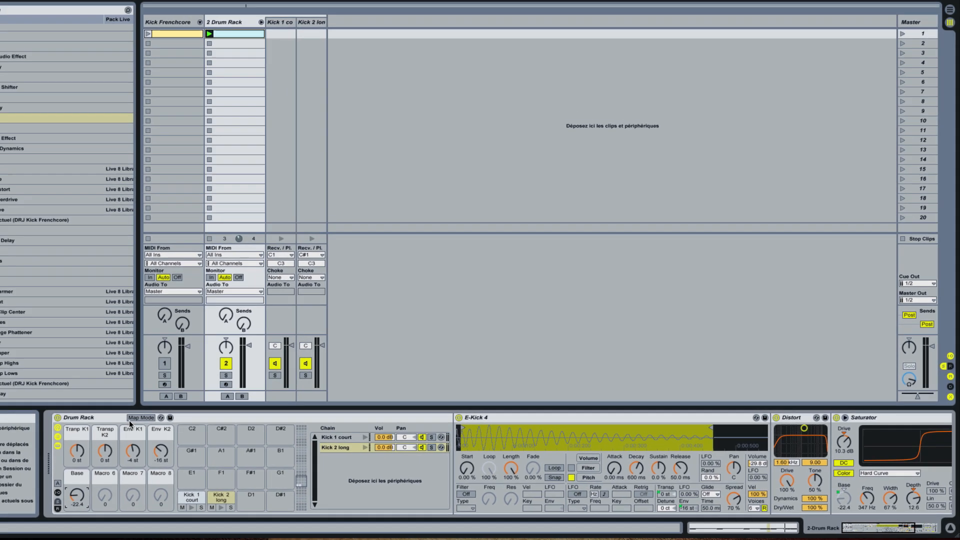
Step: Set the minimum of the Base macro mapping to 0
click(141, 417)
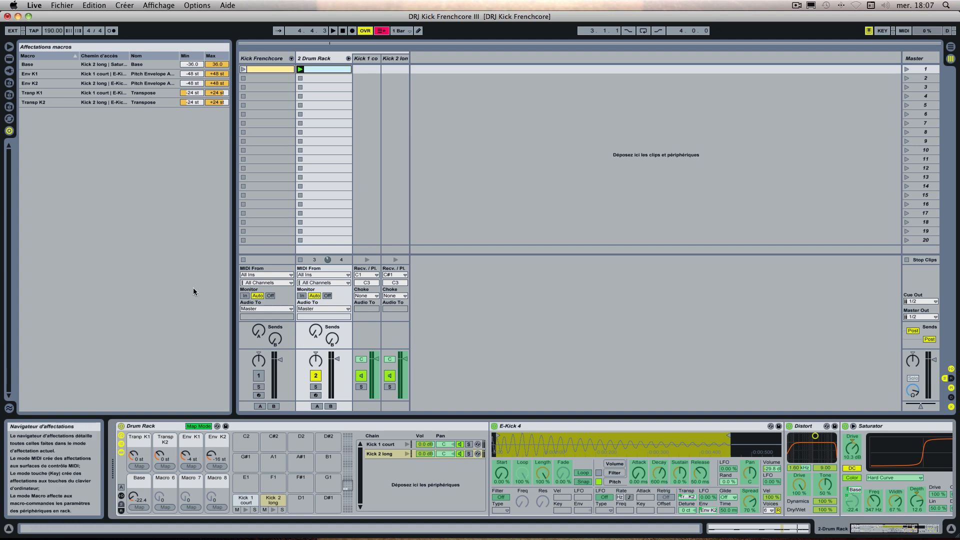
click(192, 64)
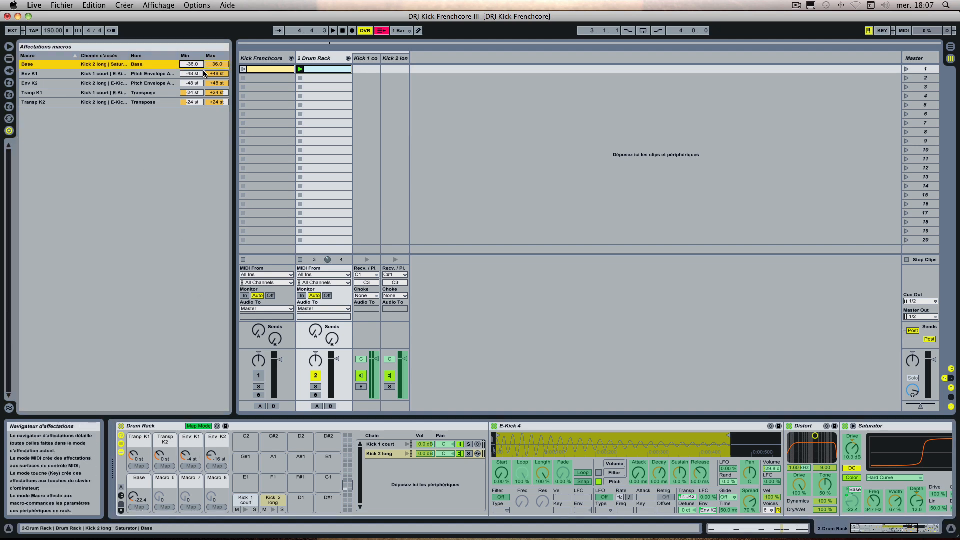
text(0)
key(Return)
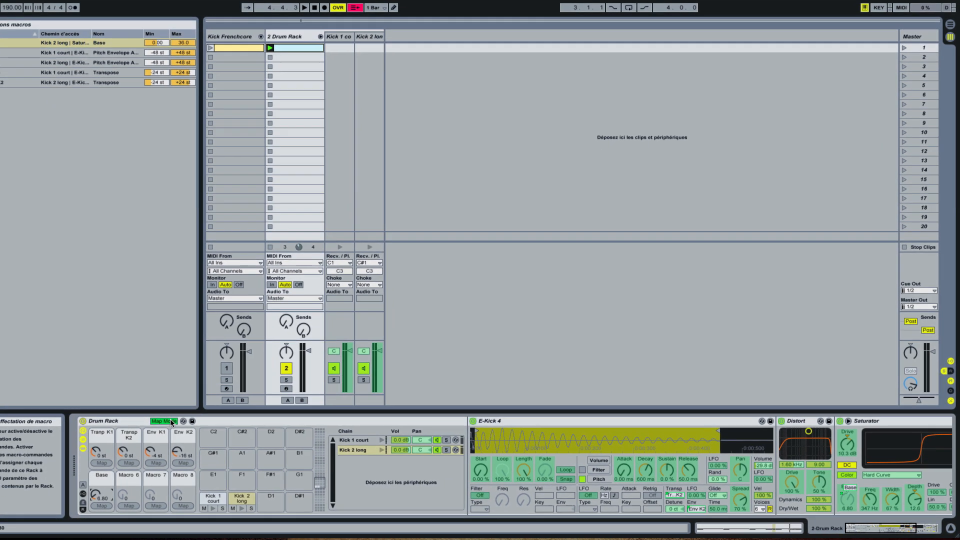
click(205, 426)
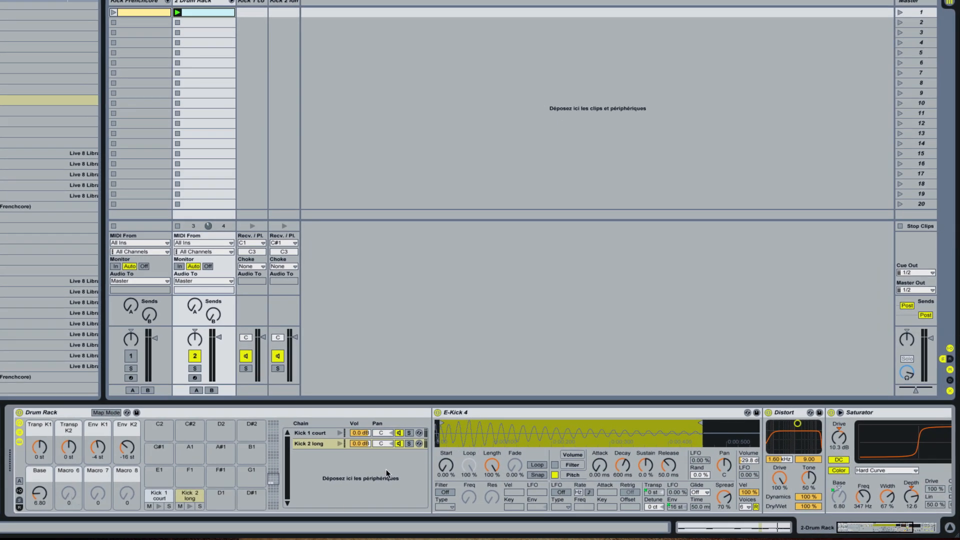
Step: Collapse Kick 2 long's E-Kick 4 device, audition the Base macro up to 36.0 and leave it at 22.4
double_click(484, 409)
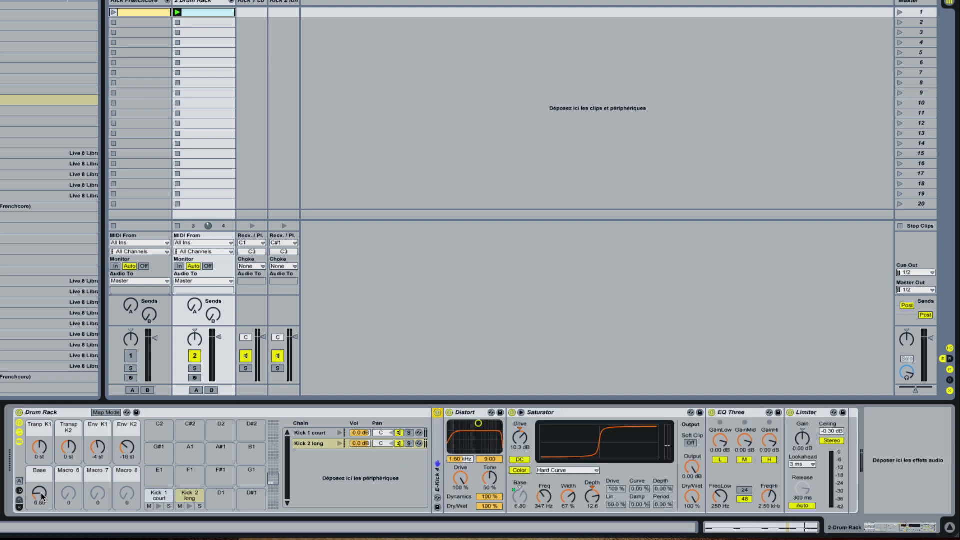
drag(42, 497, 42, 475)
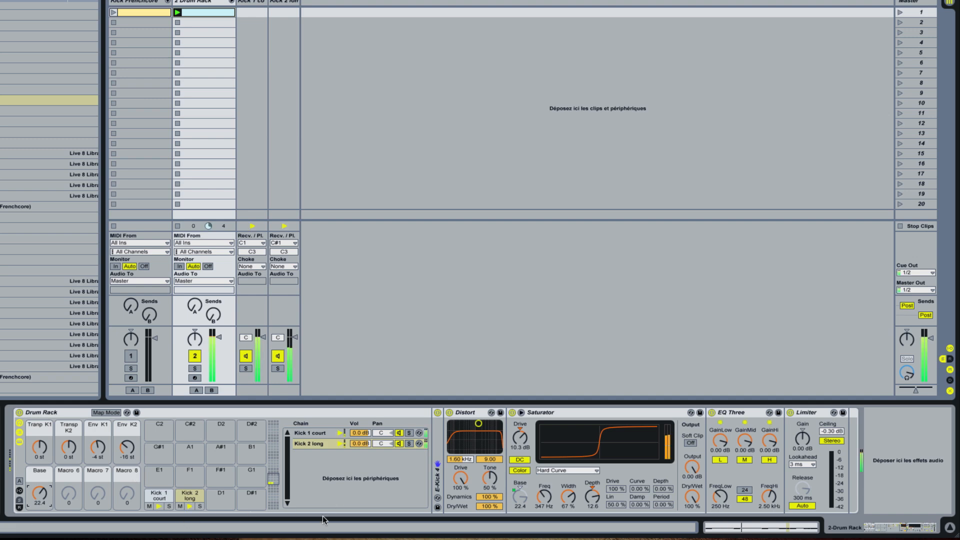
mouse_move(44, 501)
mouse_down()
mouse_move(44, 525)
mouse_move(44, 488)
mouse_up()
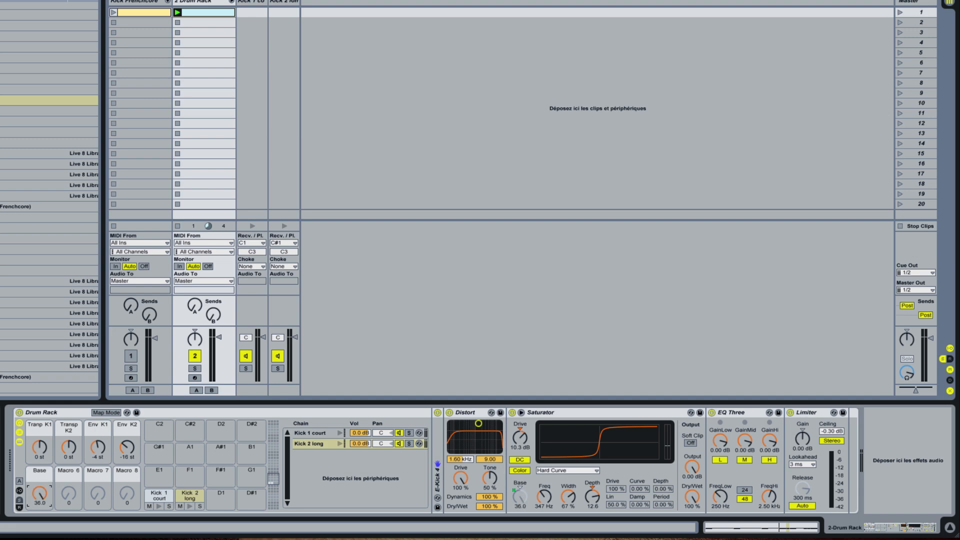
drag(40, 497, 41, 502)
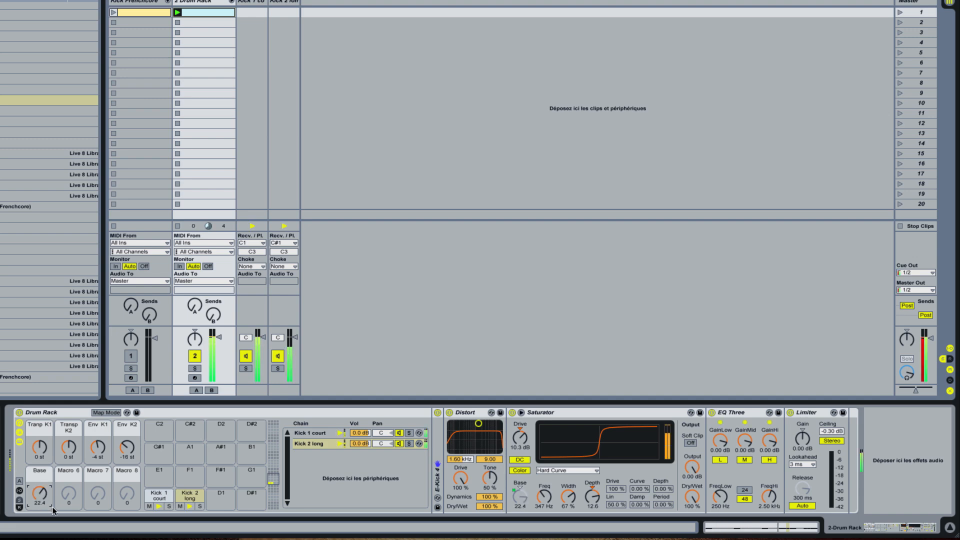
mouse_move(52, 495)
mouse_down()
mouse_move(52, 506)
mouse_move(49, 480)
mouse_move(49, 513)
mouse_up()
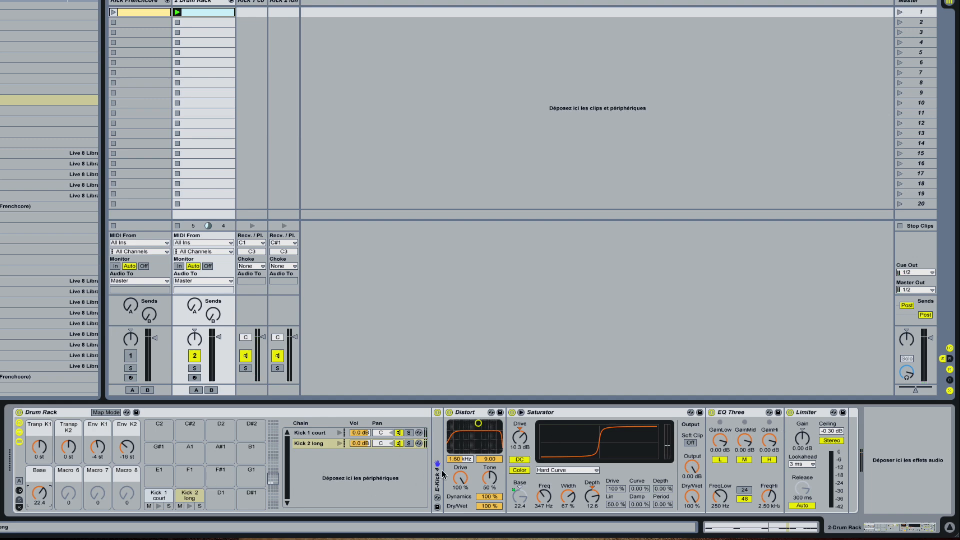
Step: Collapse Kick 1 court's E-Kick 4 device, try its Saturator's Freq and reset it to 1.00 kHz
click(314, 433)
scroll(581, 504, down, 3)
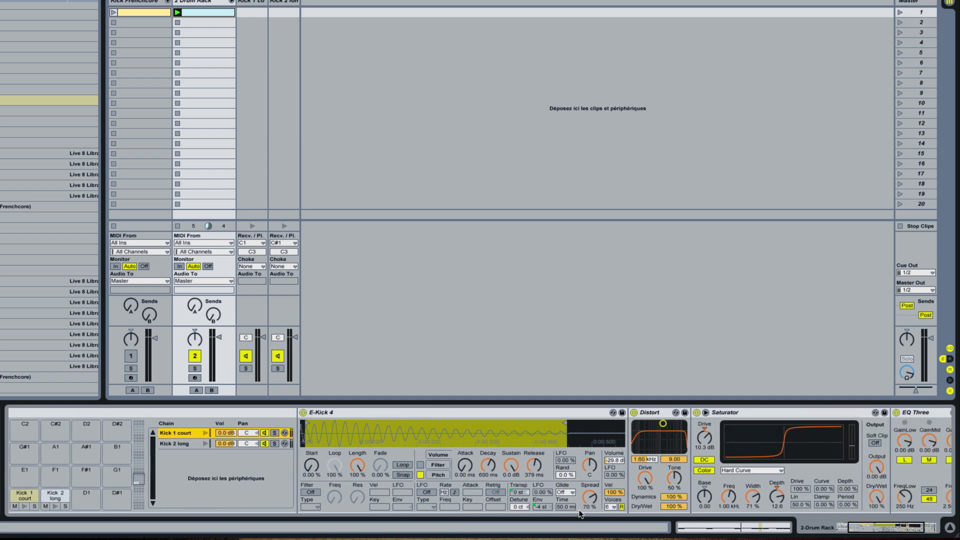
double_click(470, 411)
scroll(423, 506, up, 3)
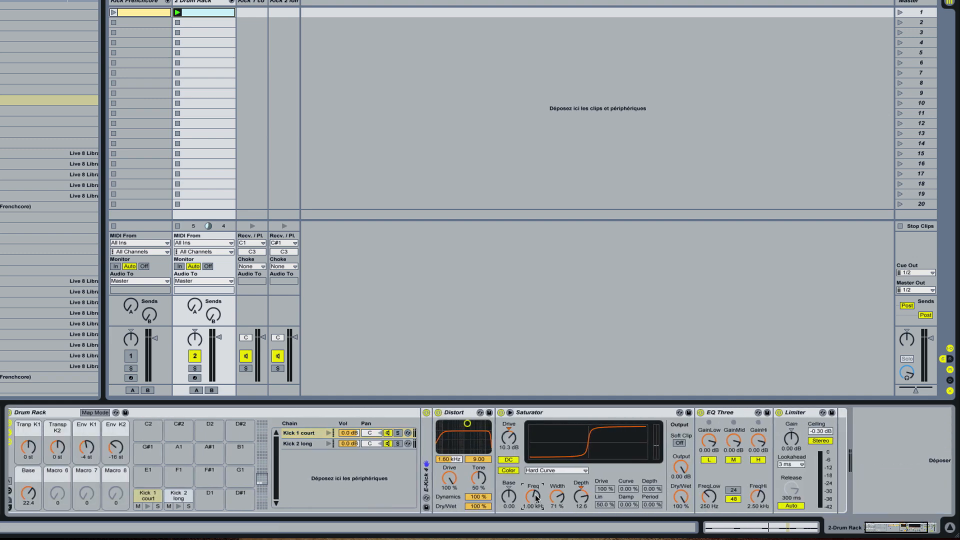
mouse_move(534, 496)
mouse_down()
mouse_move(534, 515)
mouse_move(536, 498)
mouse_up()
key(Delete)
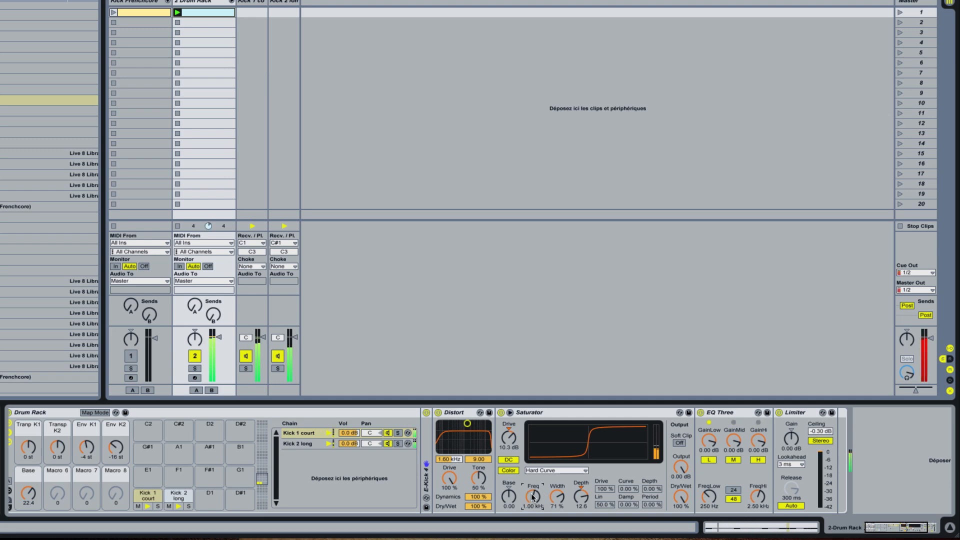
Step: Map the Freq of Kick 1 court's Saturator to Macro 6 and rename the macro "Freq Sat K1"
right_click(533, 492)
click(568, 468)
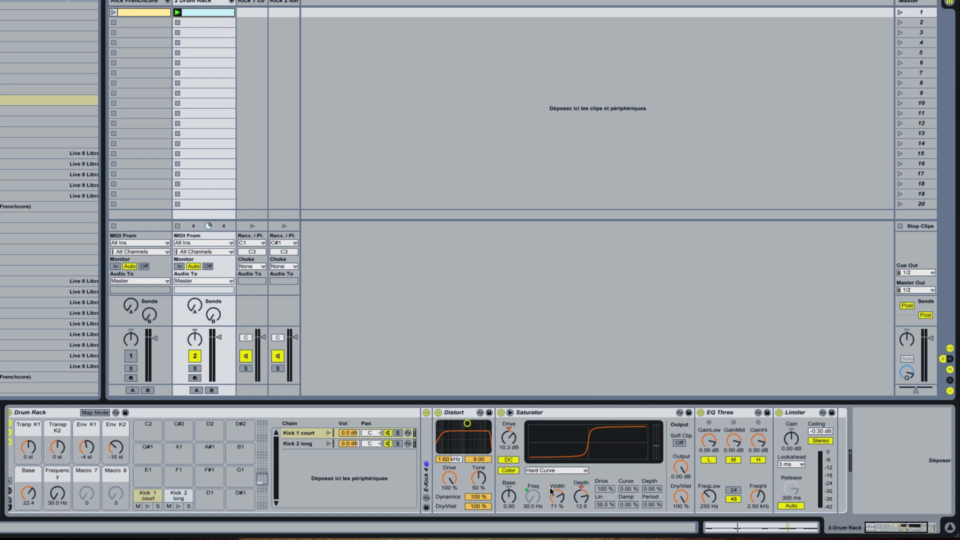
click(61, 475)
text(K1)
Step: Map Kick 2 long's Saturator Freq to Macro 7 as "Freq Sat K2" and set Freq Sat K1 to 1.09 kHz and K2 to 1.04 kHz
click(315, 444)
right_click(538, 499)
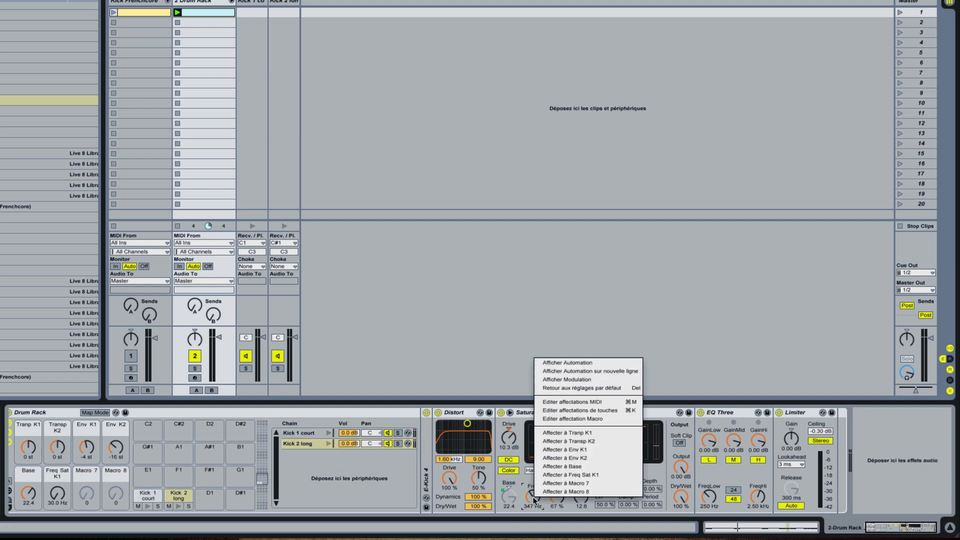
click(562, 484)
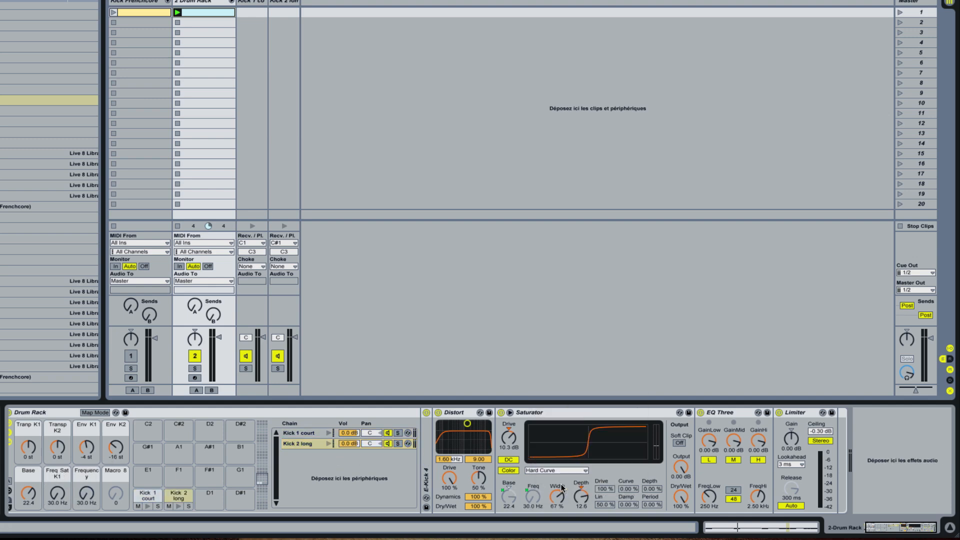
click(87, 475)
text(Freq Sat K2)
mouse_move(61, 496)
mouse_down()
mouse_move(86, 480)
mouse_move(56, 502)
mouse_up()
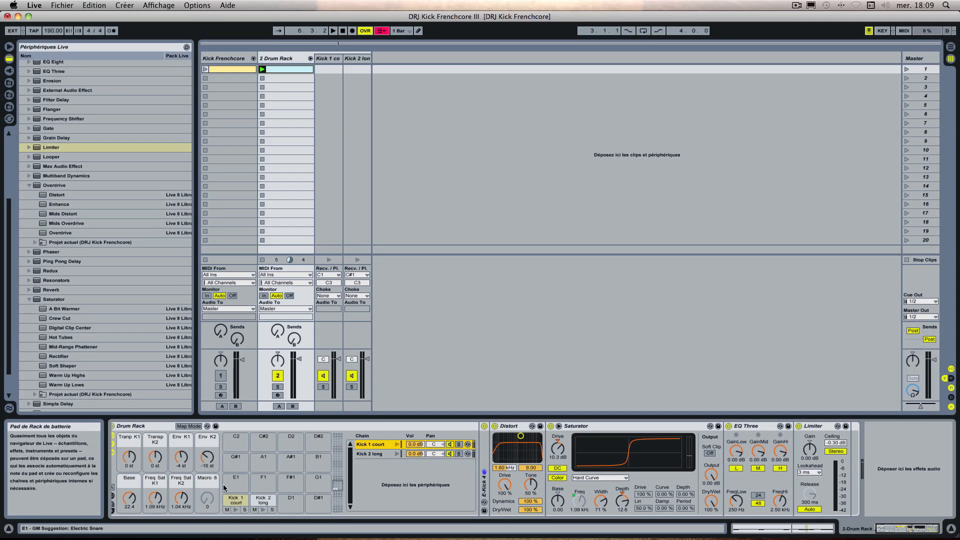
Step: Stop playback and examine the macro mappings of the Kick Frenchcore track's Drum Rack, especially those for EQ 3 Low
key(space)
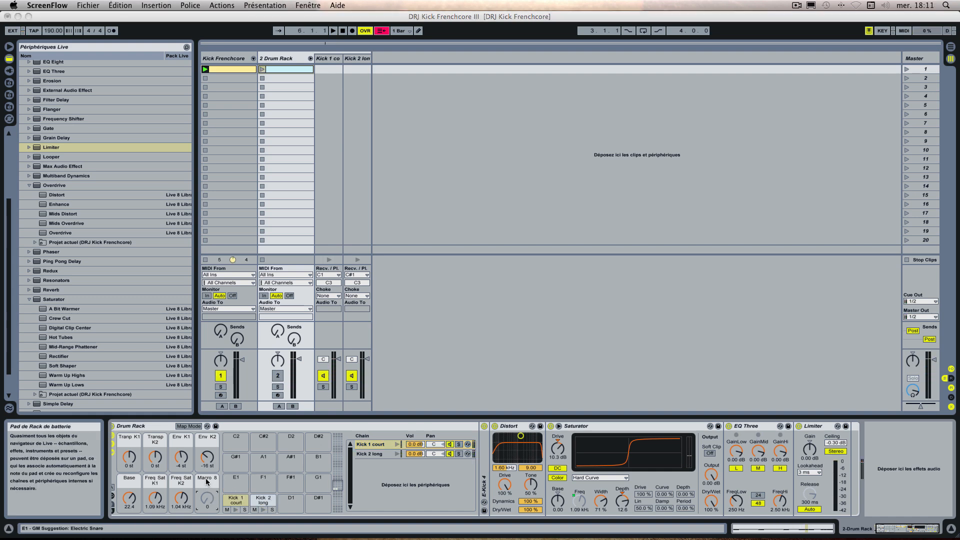
click(207, 484)
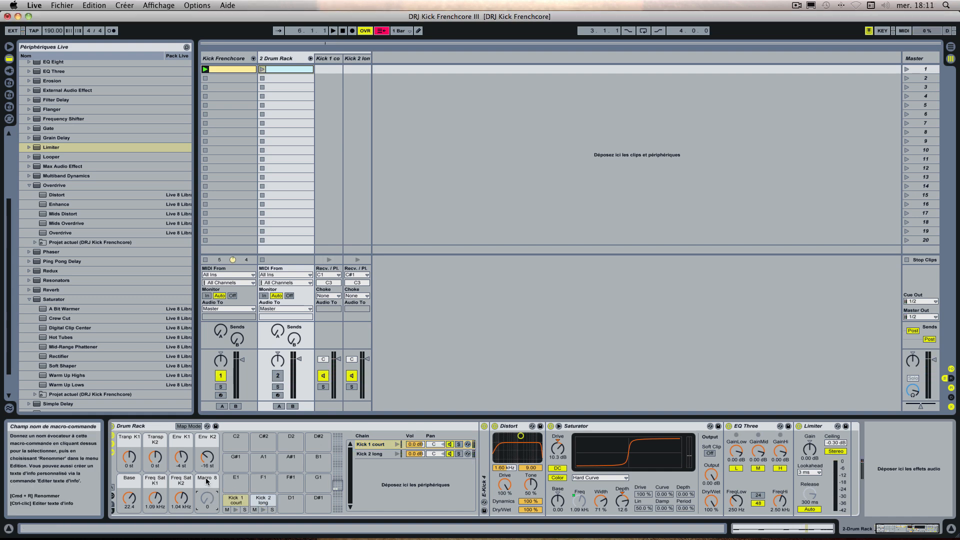
click(748, 426)
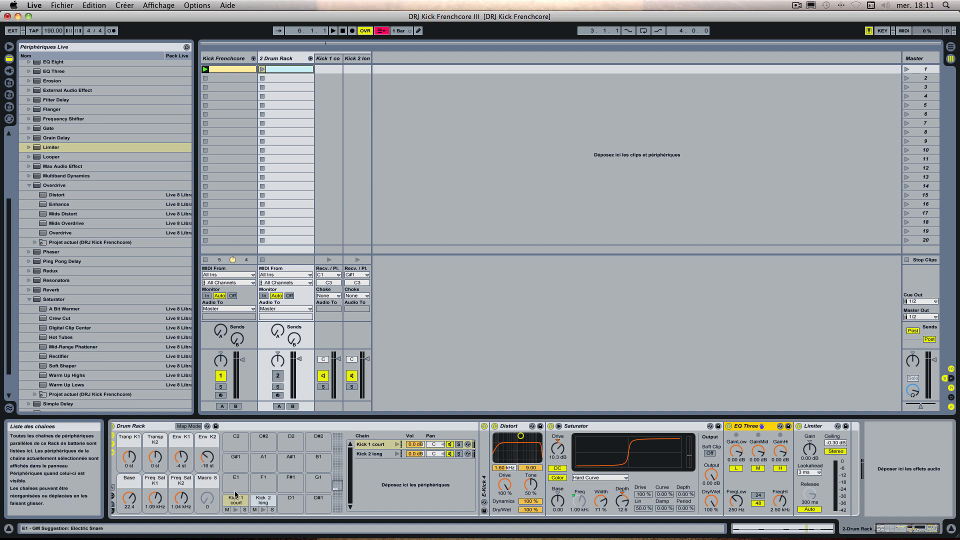
click(375, 454)
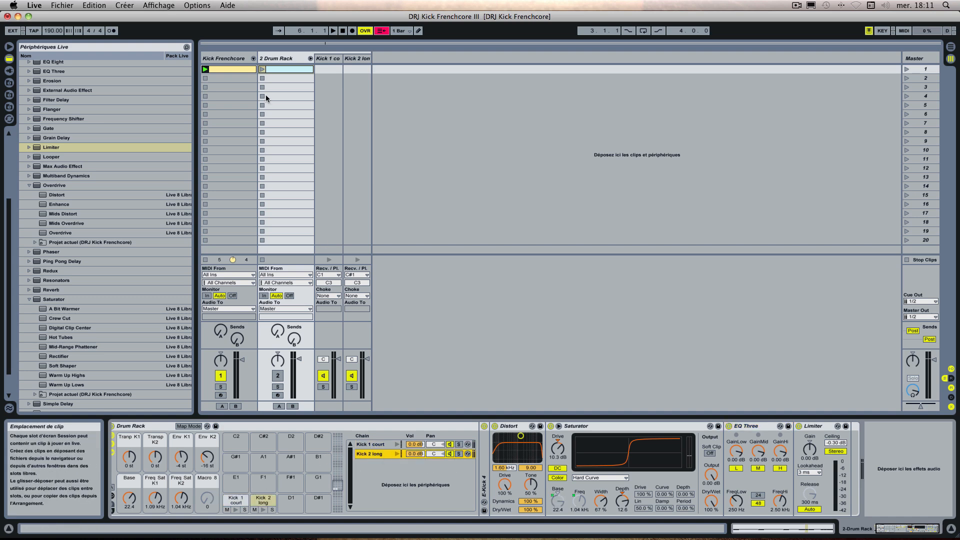
click(235, 59)
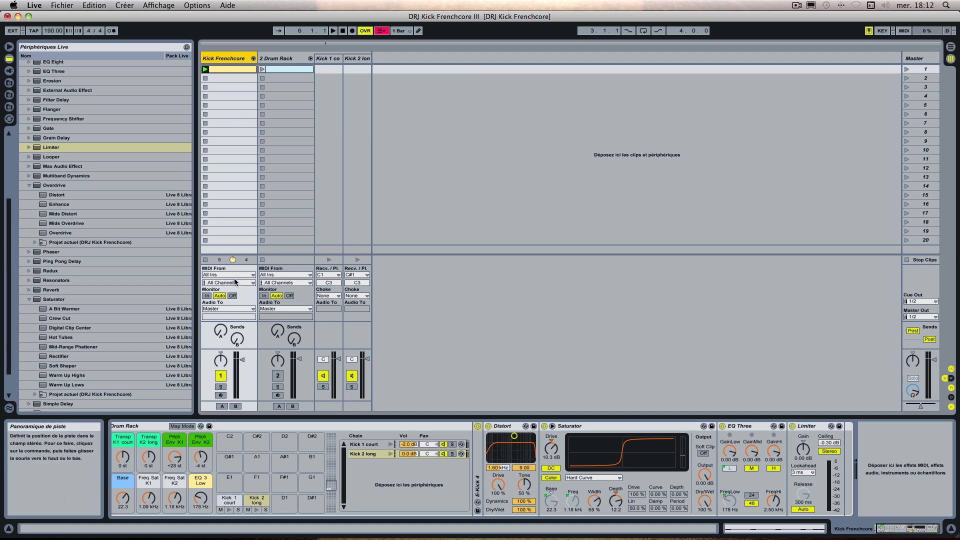
click(189, 427)
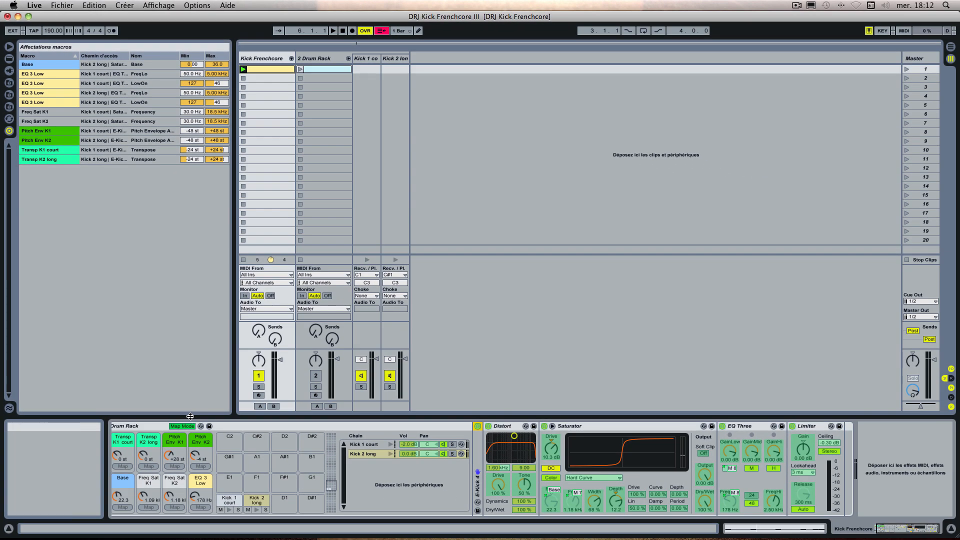
click(182, 426)
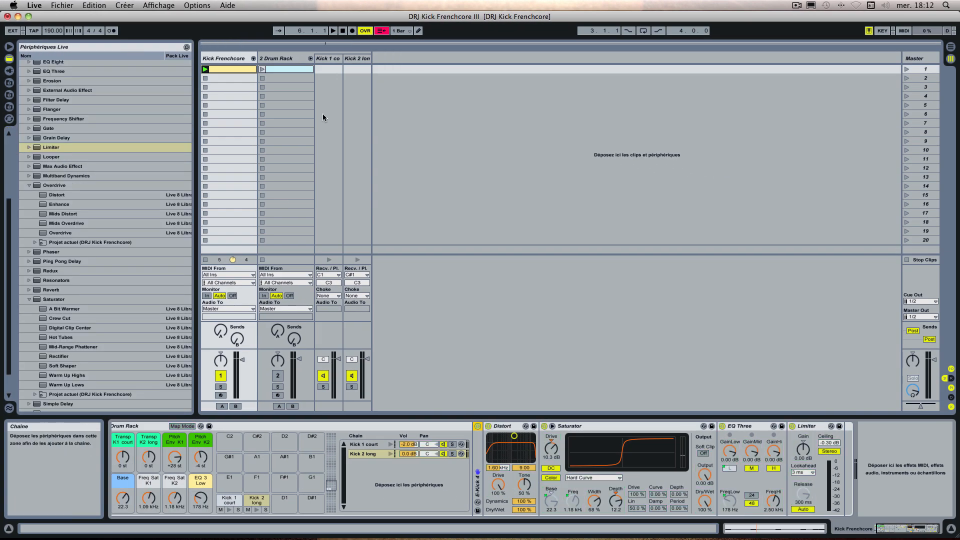
Step: Map the FreqLow of Kick 1 court's EQ Three in 2 Drum Rack to Macro 8 and set it to 250 Hz
click(294, 55)
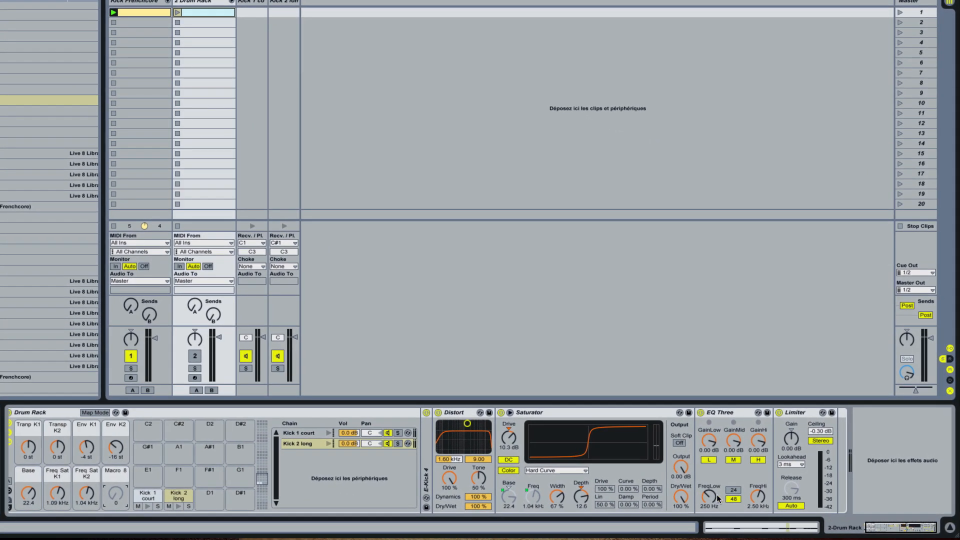
click(306, 433)
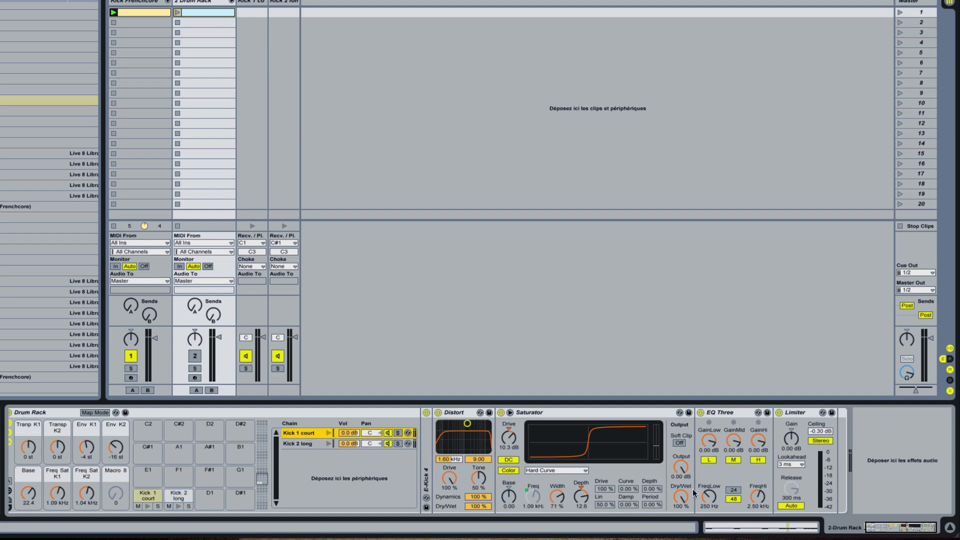
right_click(709, 500)
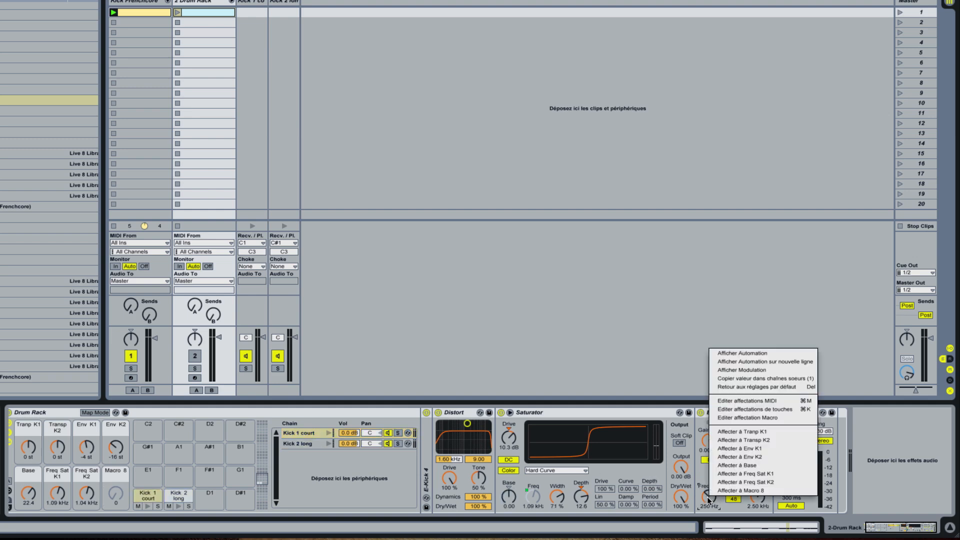
click(732, 490)
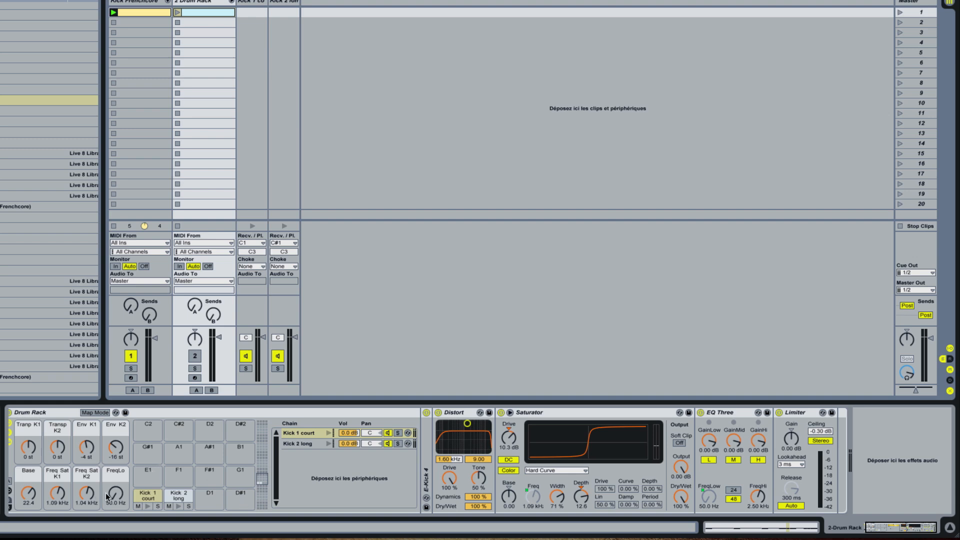
drag(115, 493, 115, 480)
click(115, 502)
key(Return)
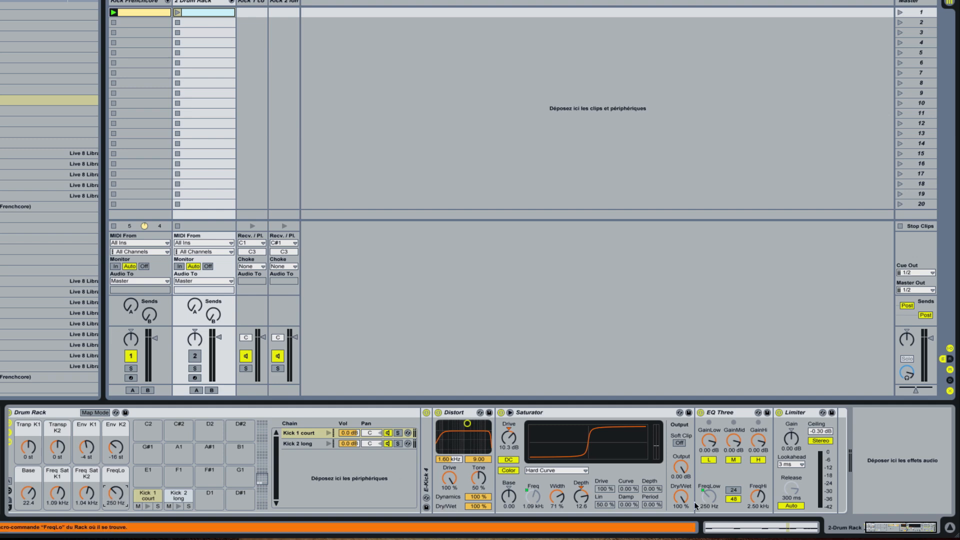
Step: Map the FreqLow of Kick 2 long's EQ Three to the FreqLo macro and try the macro on both chains
click(314, 442)
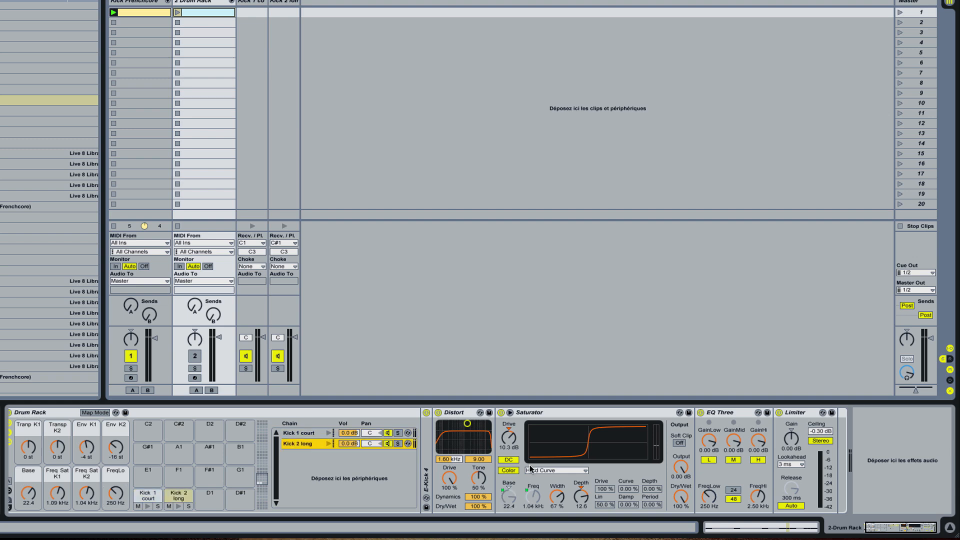
right_click(717, 500)
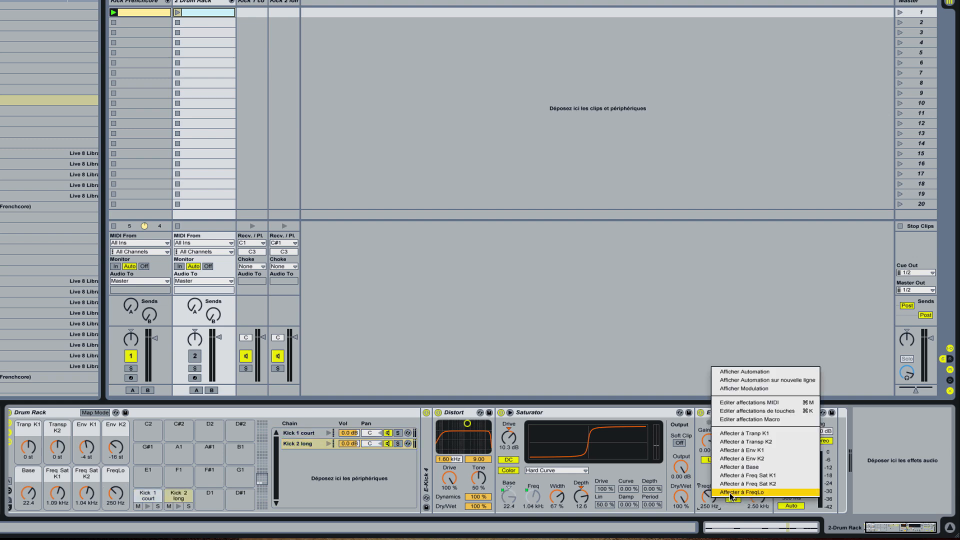
click(729, 494)
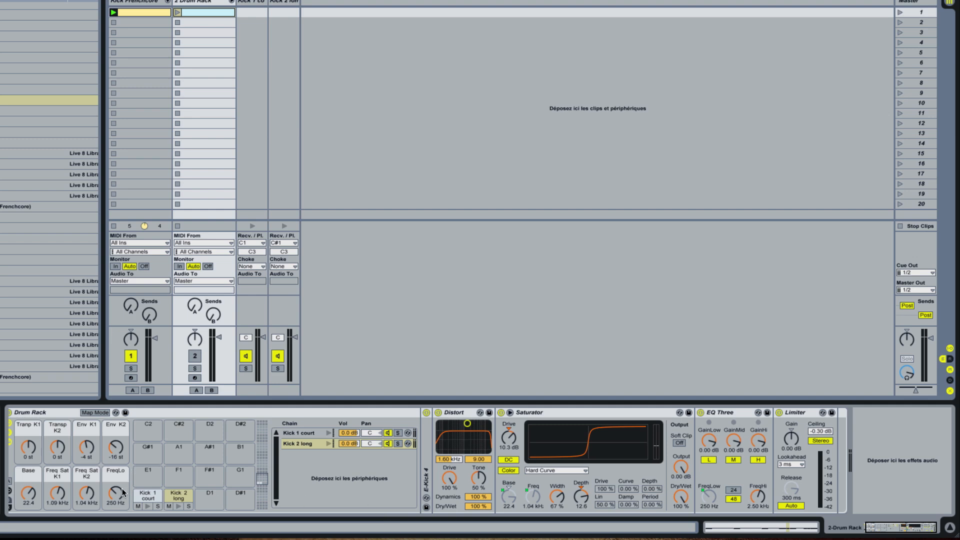
drag(116, 492, 123, 520)
click(300, 433)
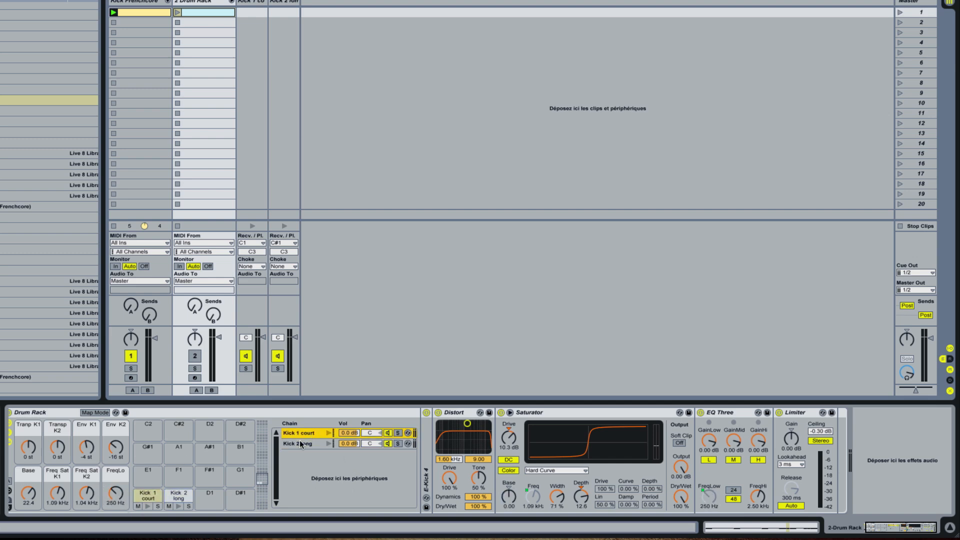
drag(115, 493, 115, 506)
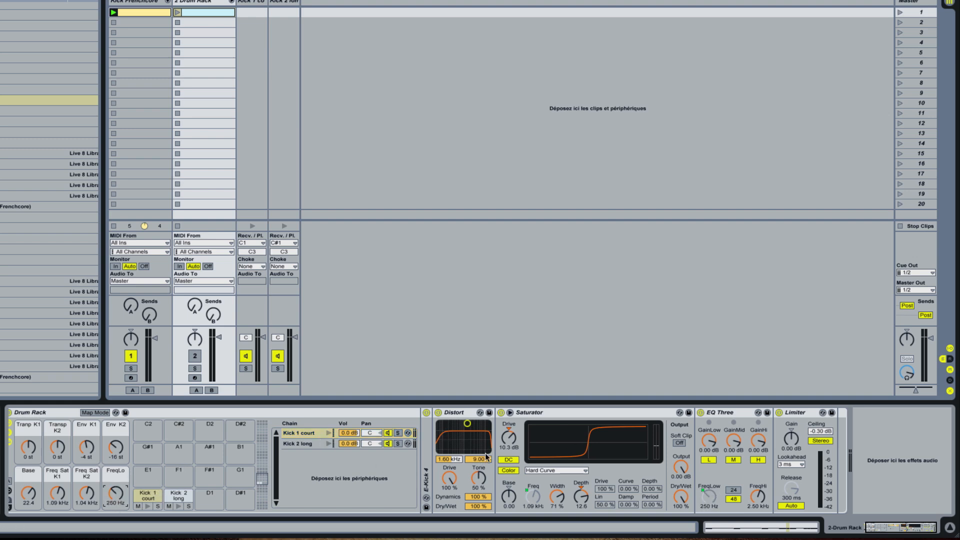
Step: Map the low-band switch of Kick 1 court's EQ Three to the FreqLo macro and colour that macro yellow
right_click(707, 460)
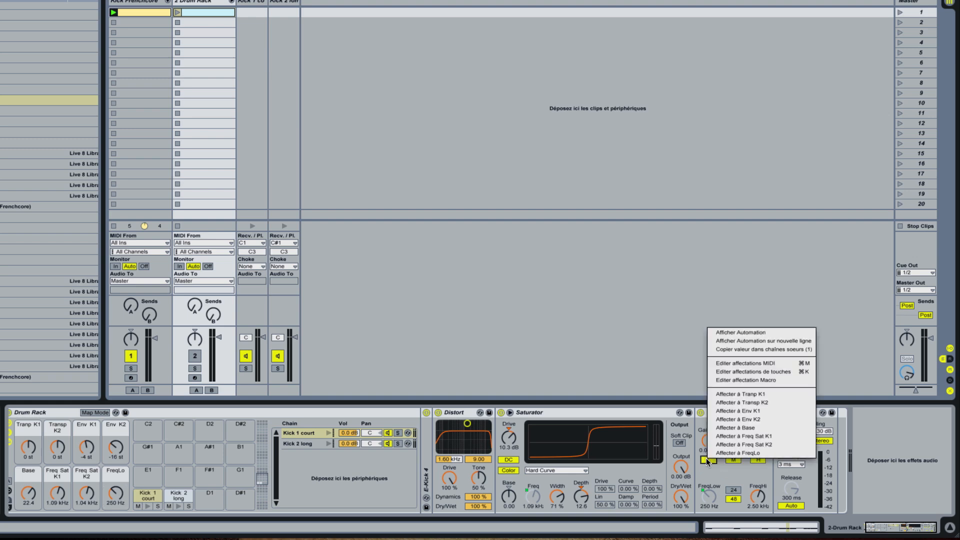
click(725, 453)
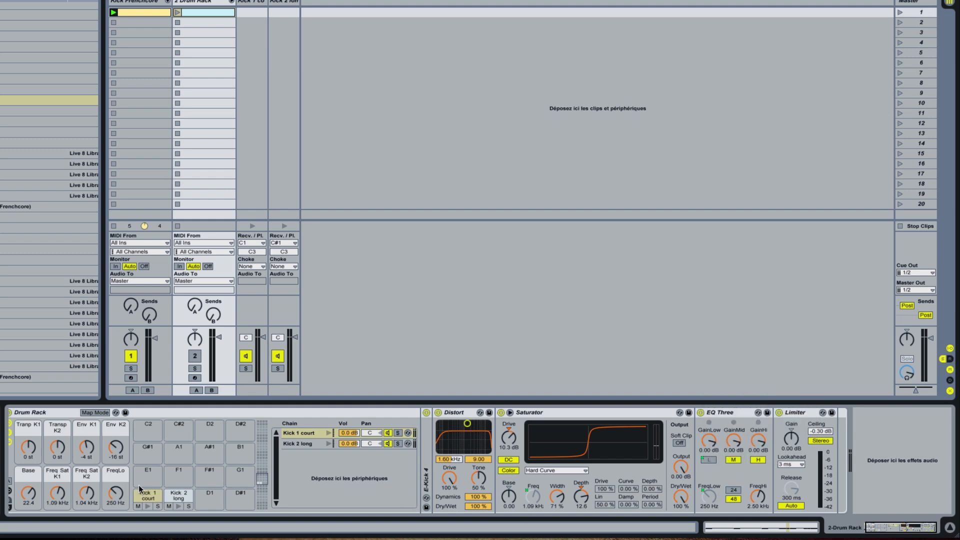
click(98, 413)
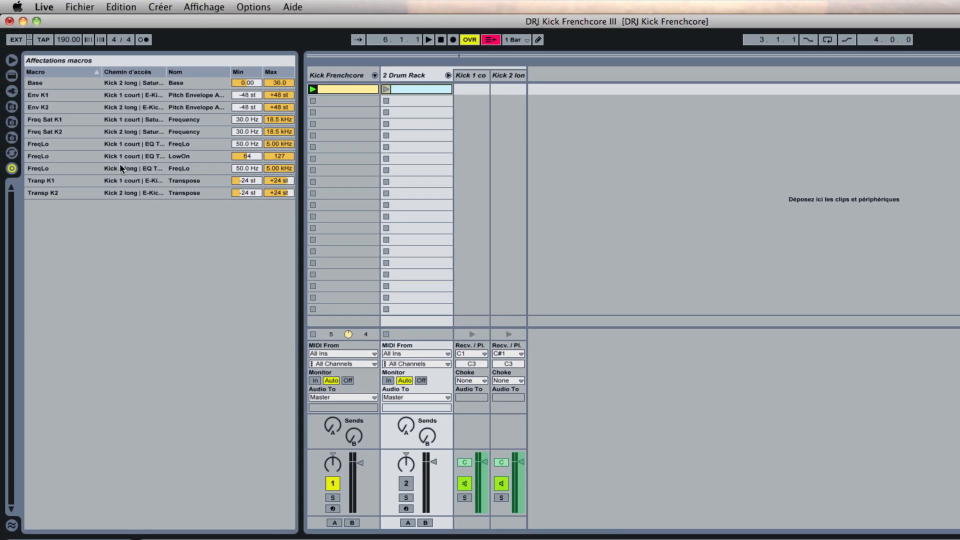
click(59, 159)
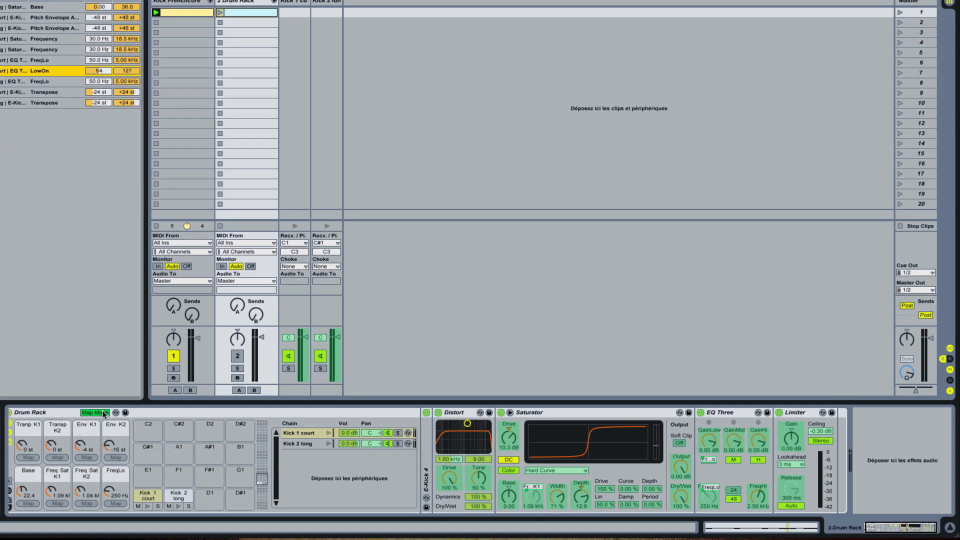
click(104, 413)
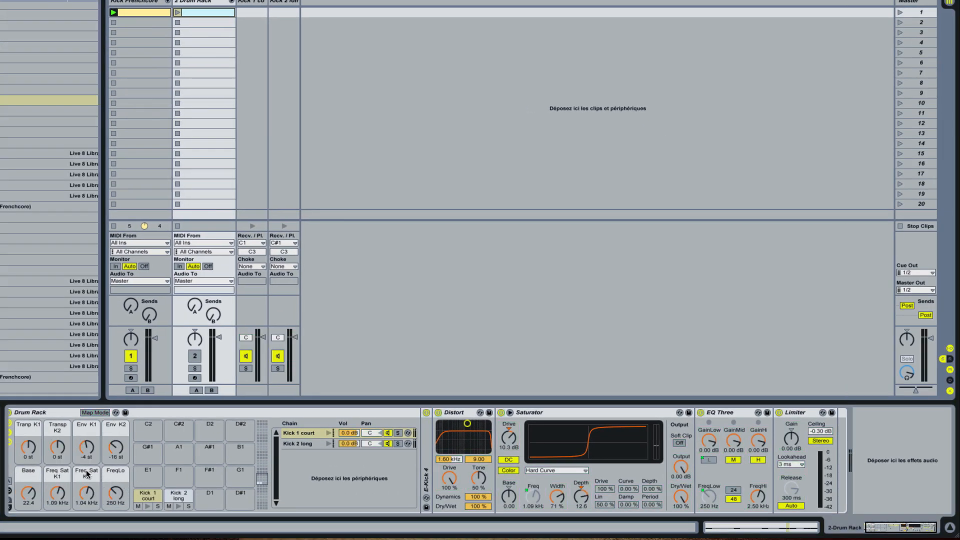
right_click(113, 473)
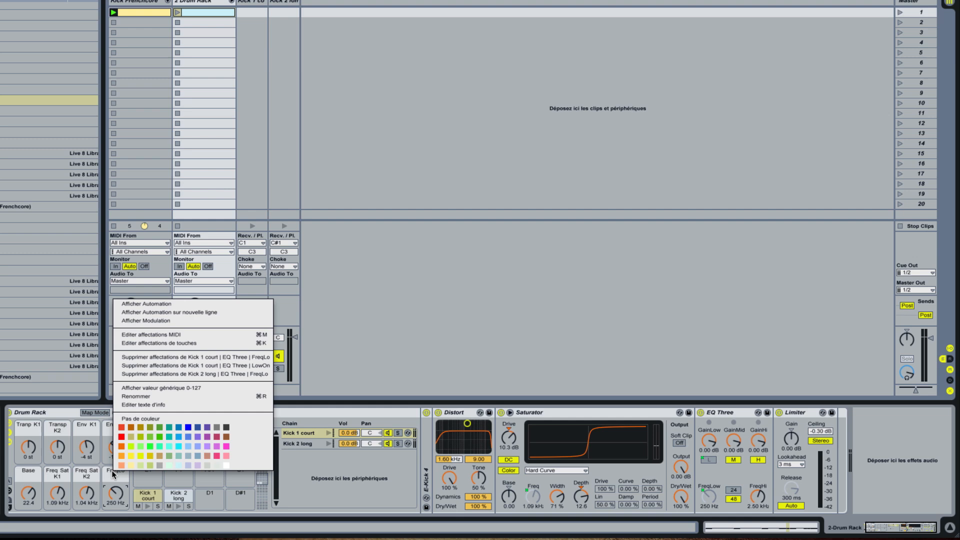
click(141, 457)
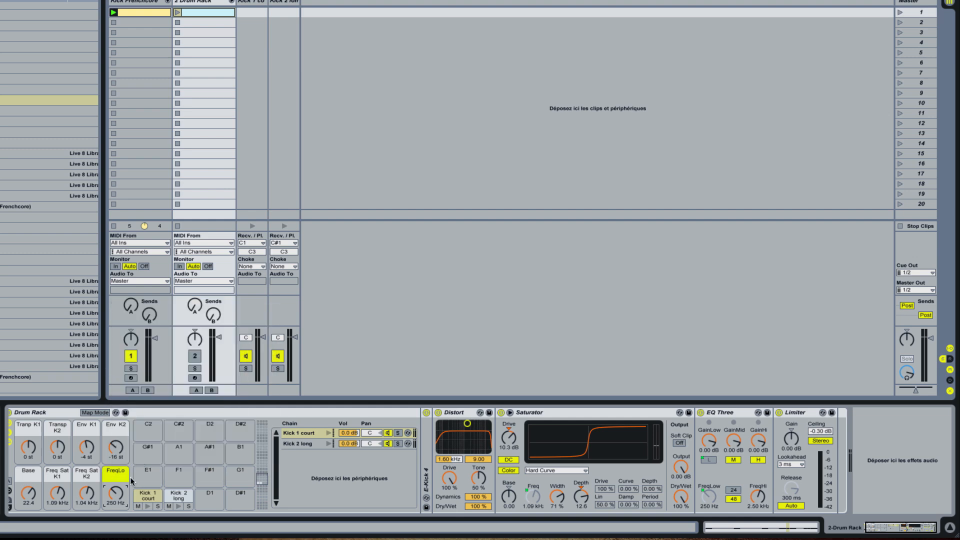
Step: Change the minimum of the FreqLo macro's LowOn mapping for Kick 1 court's EQ Three
click(93, 412)
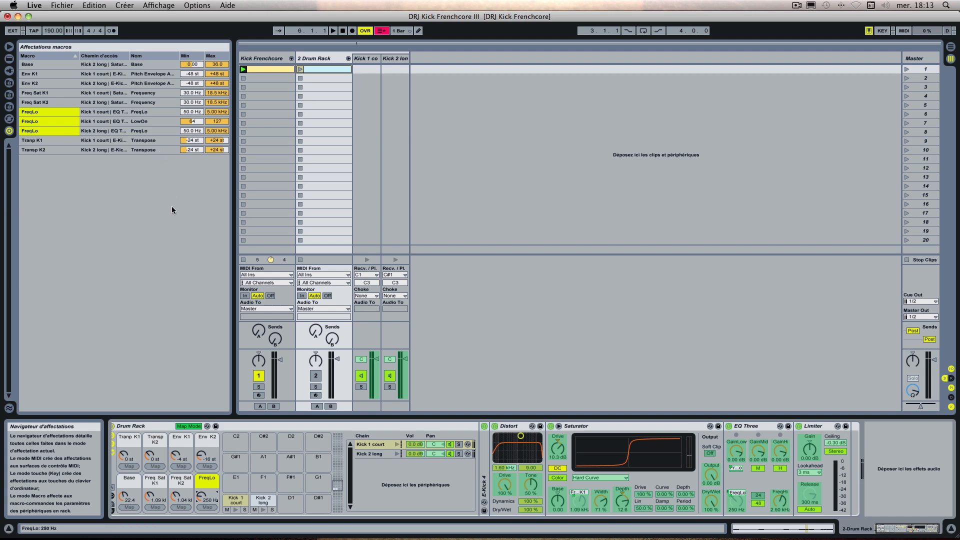
click(196, 123)
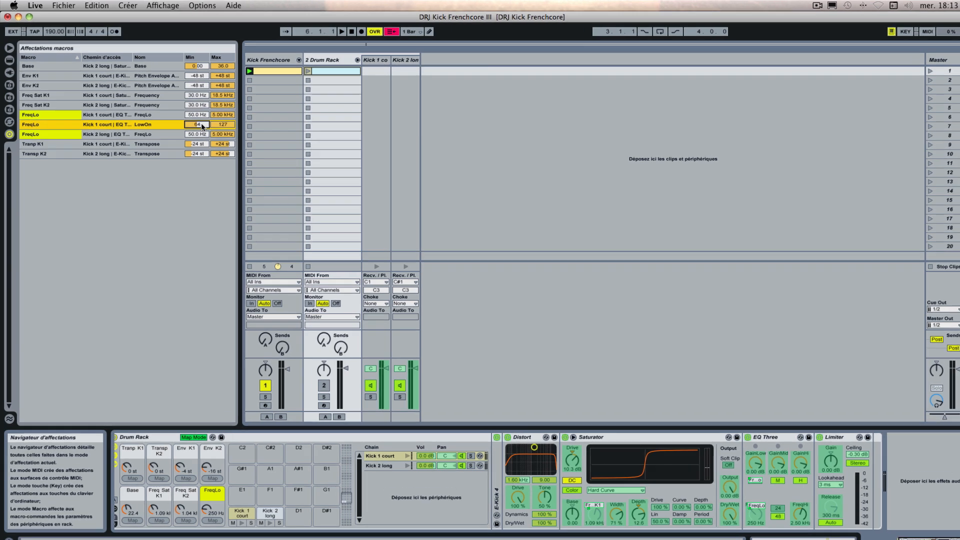
text(127)
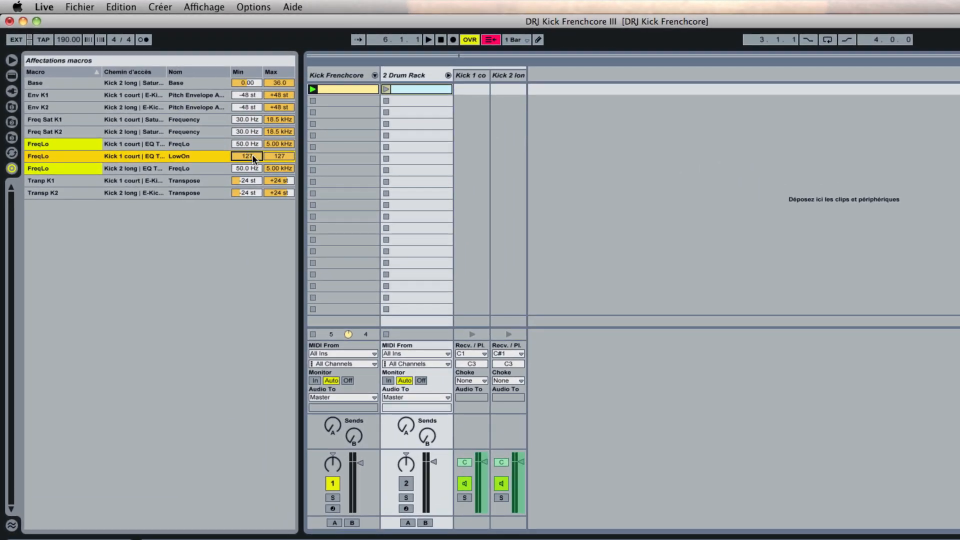
key(Tab)
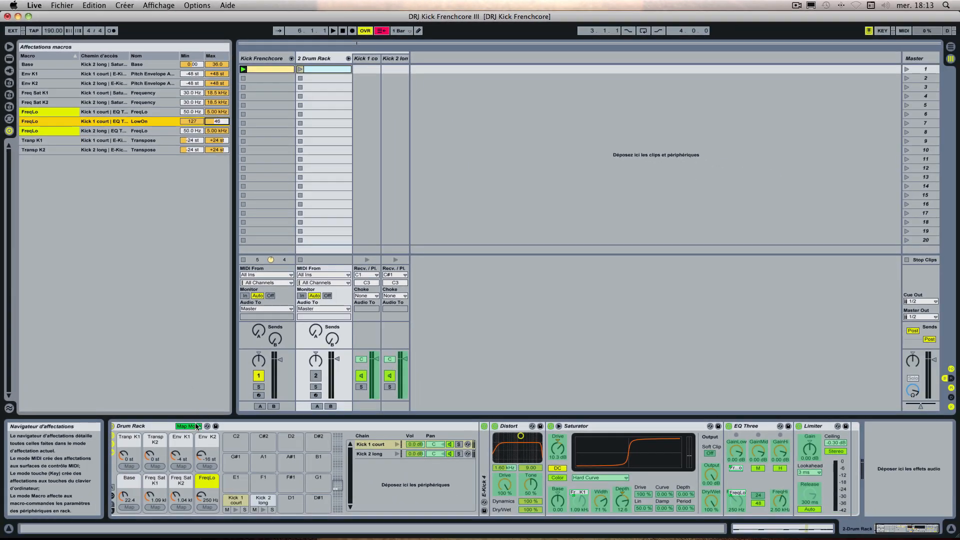
click(189, 426)
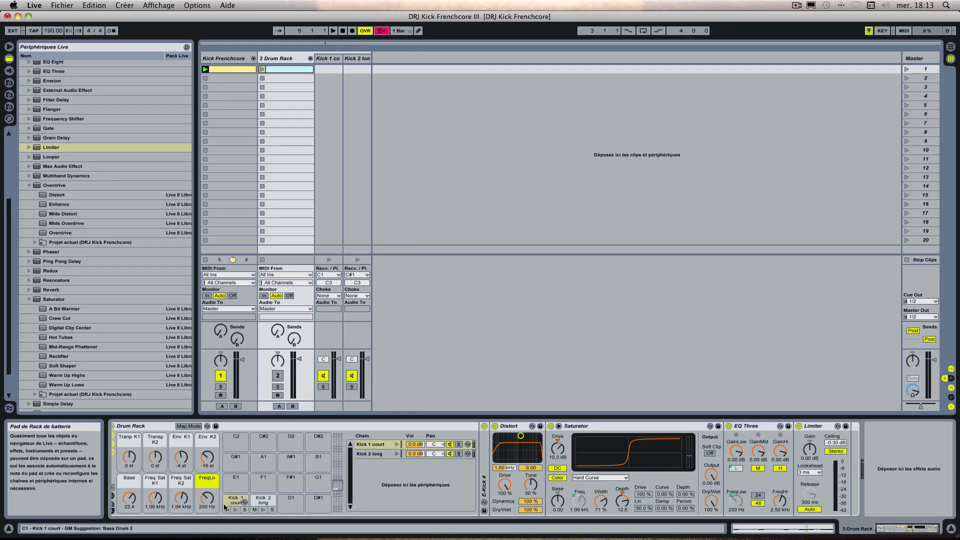
Step: Lower the FreqLo macro to 89.3 Hz and collapse Kick 1 court's Saturator and Distort devices
mouse_move(207, 498)
mouse_down()
mouse_move(207, 512)
mouse_move(207, 503)
mouse_up()
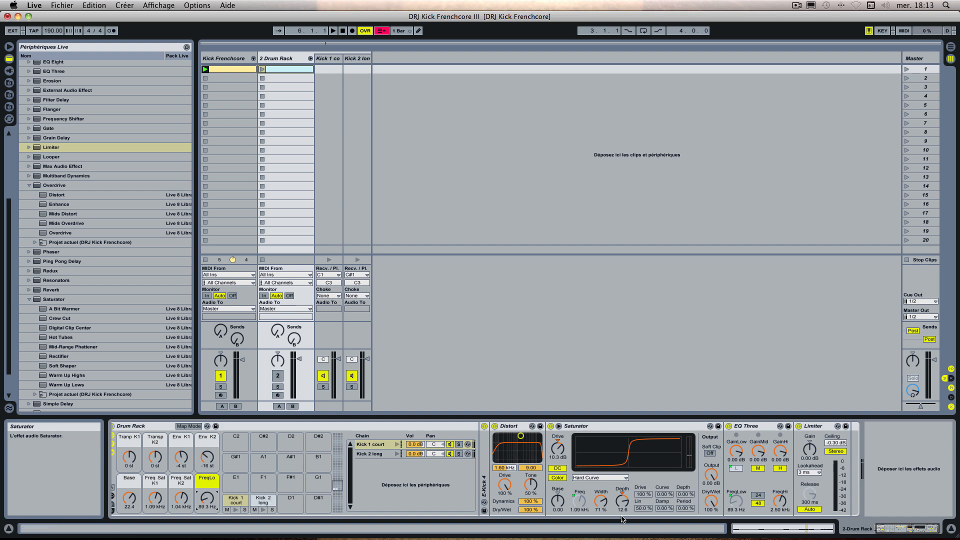
double_click(575, 426)
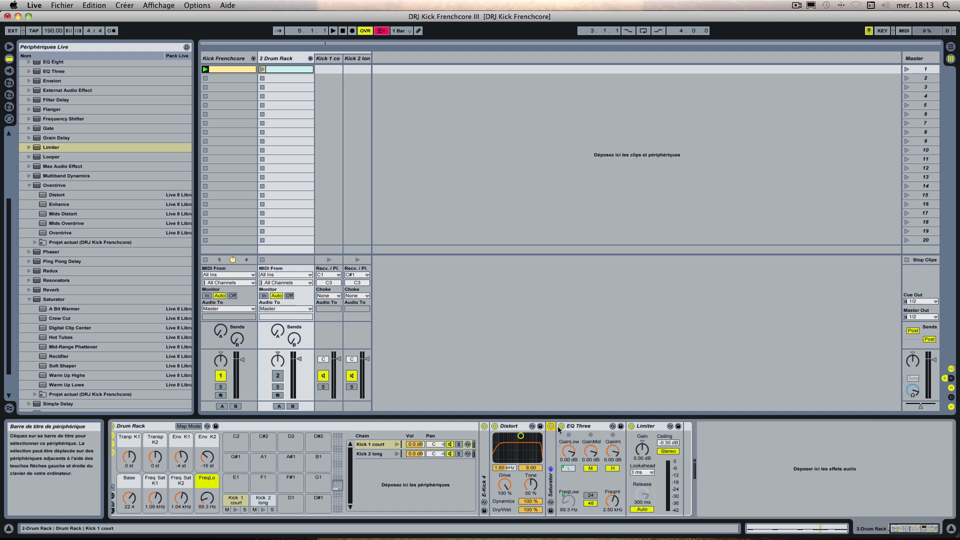
double_click(515, 426)
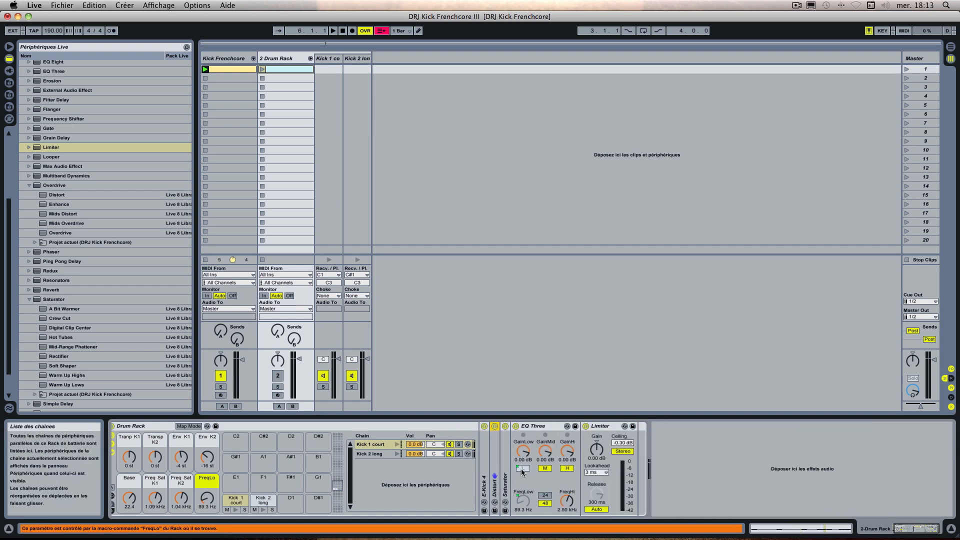
Step: Try the FreqLo macro's effect on EQ Three's low-band switch and frequency, and leave it at 318 Hz
drag(207, 499, 207, 491)
click(523, 500)
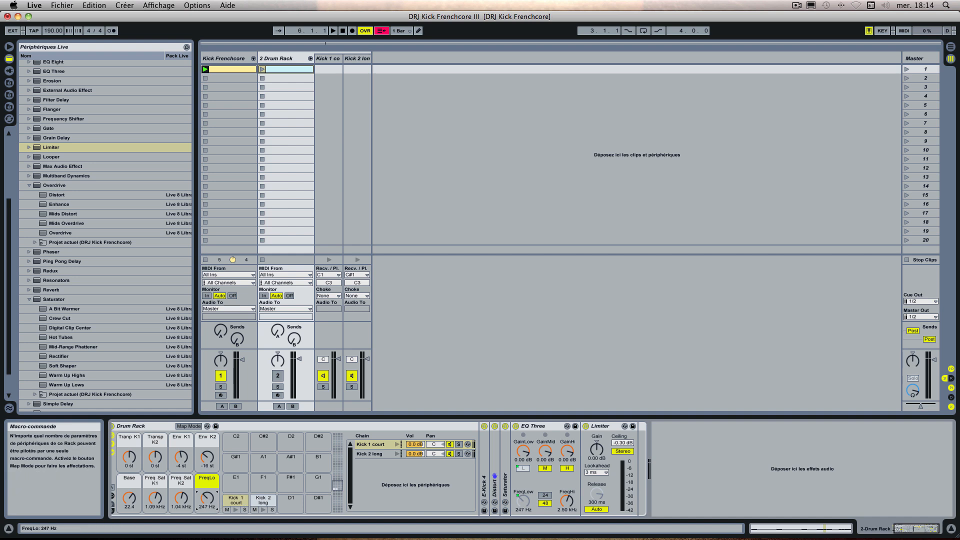
drag(207, 499, 207, 498)
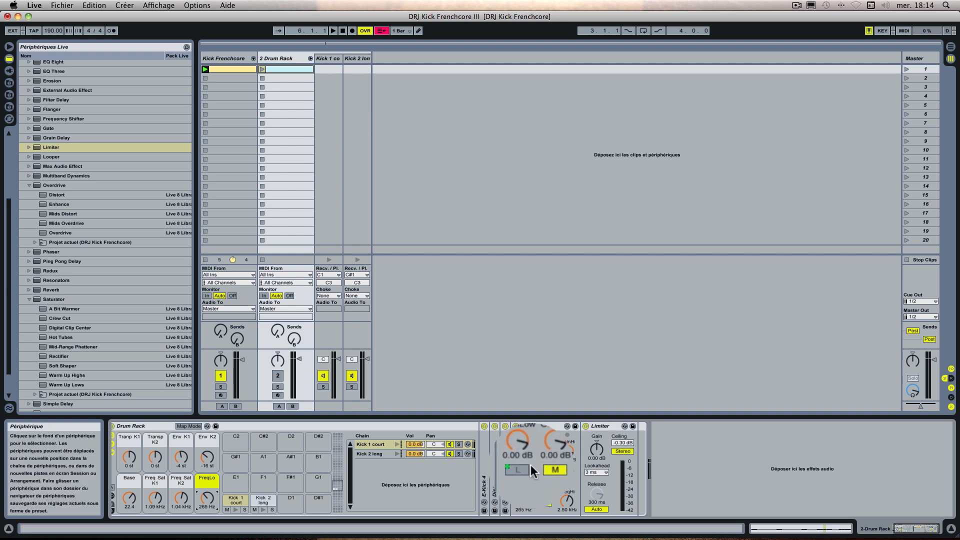
click(529, 466)
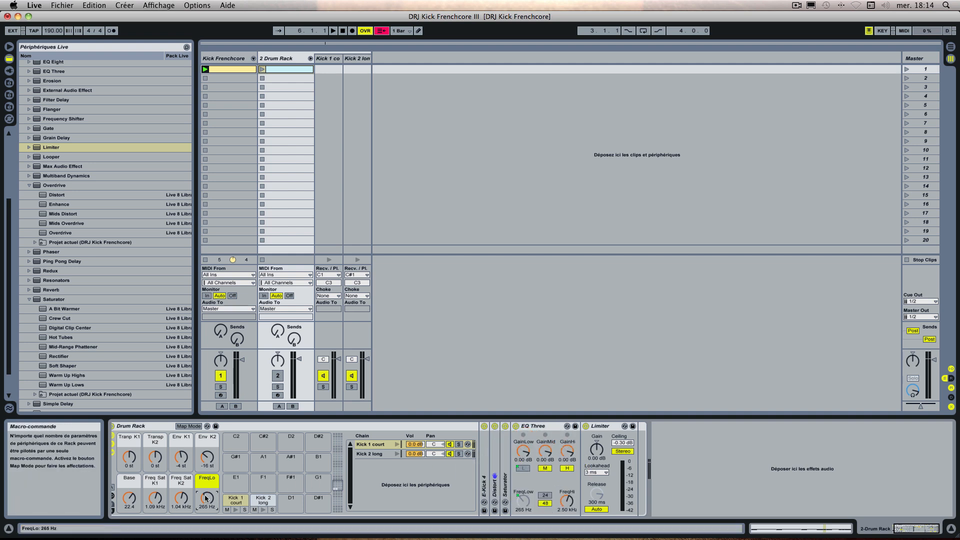
drag(207, 497, 207, 516)
drag(207, 497, 207, 496)
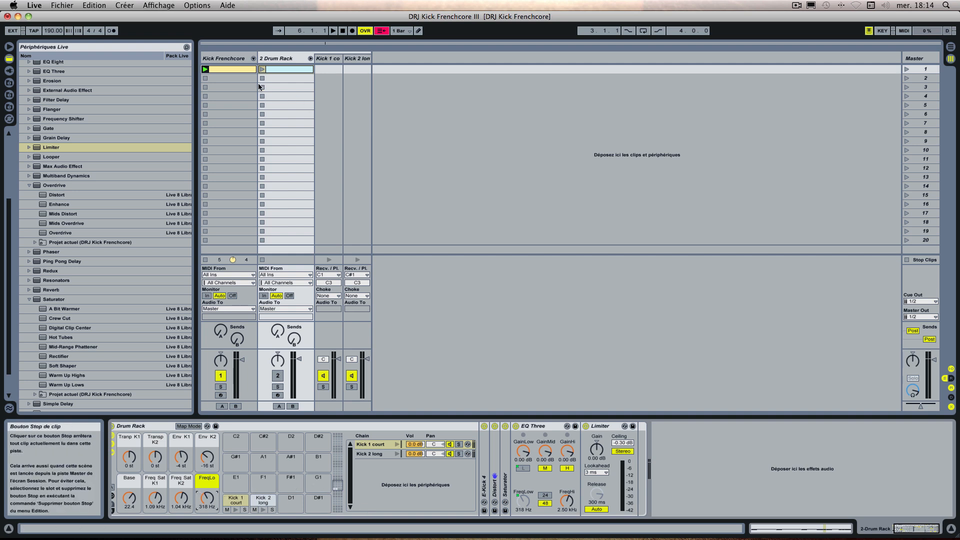
Step: Activate the 2 Drum Rack track instead of Kick Frenchcore and audition its clip while setting the FreqLo macro to 160 Hz
click(221, 377)
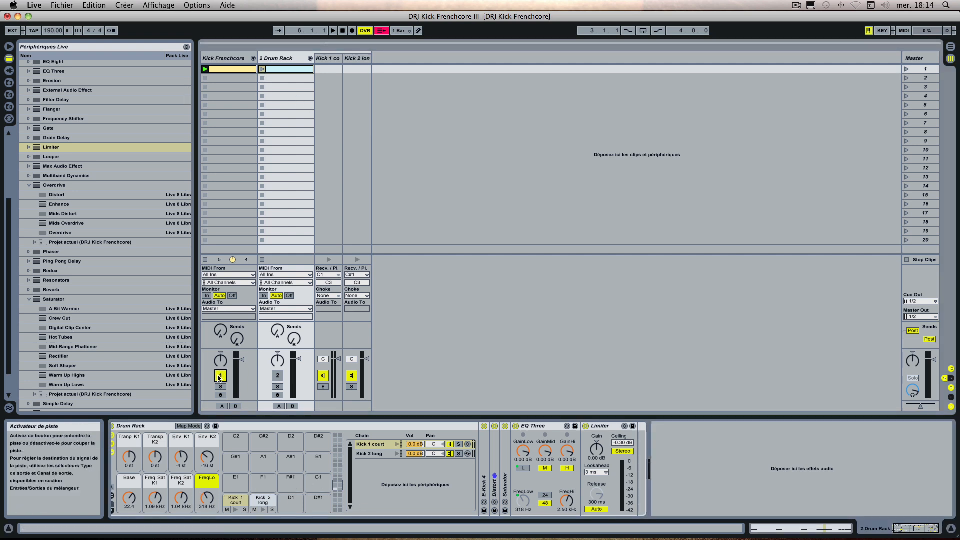
click(278, 379)
click(262, 70)
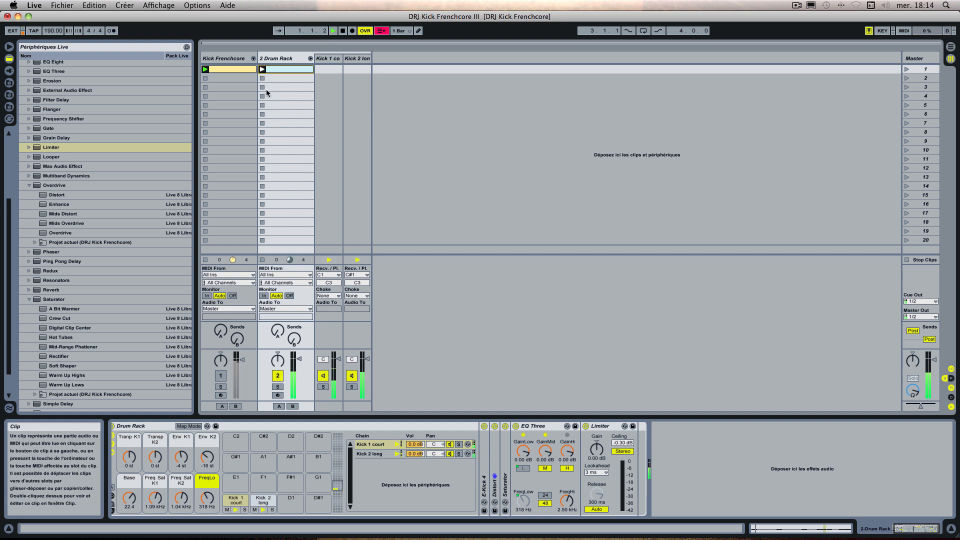
mouse_move(210, 500)
mouse_down()
mouse_move(210, 490)
mouse_move(210, 509)
mouse_up()
key(space)
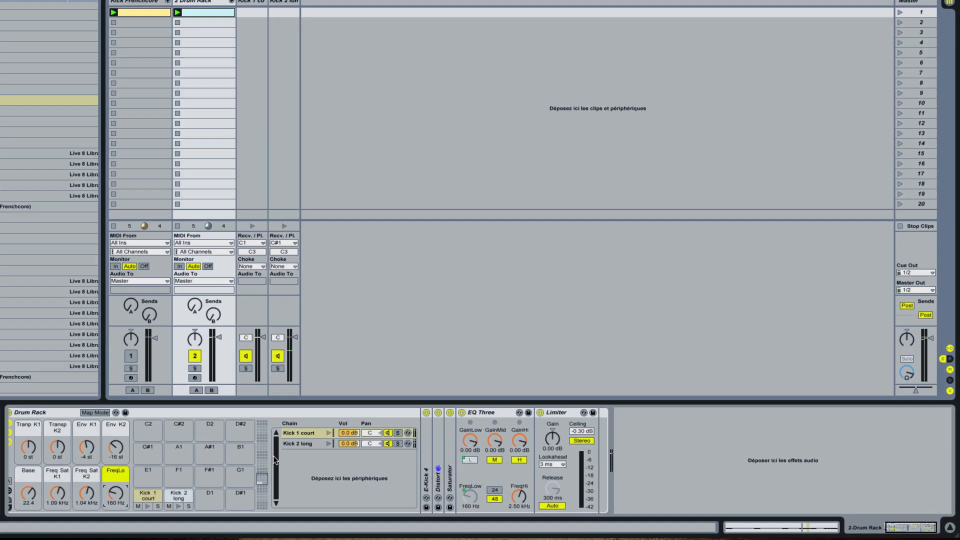
Step: Collapse Kick 2 long's Distort and Saturator devices and map its EQ Three low-band switch to the FreqLo macro
click(303, 443)
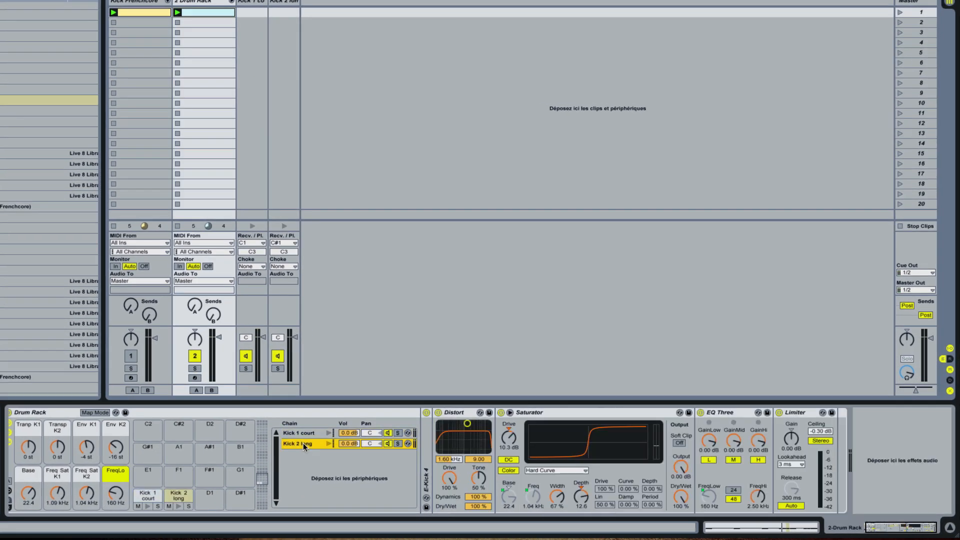
double_click(461, 417)
double_click(489, 413)
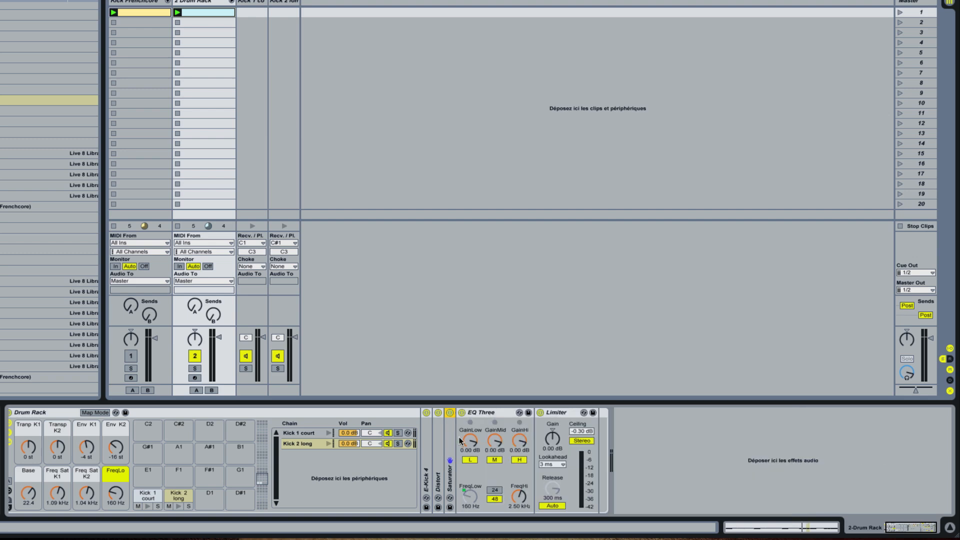
right_click(468, 461)
click(487, 455)
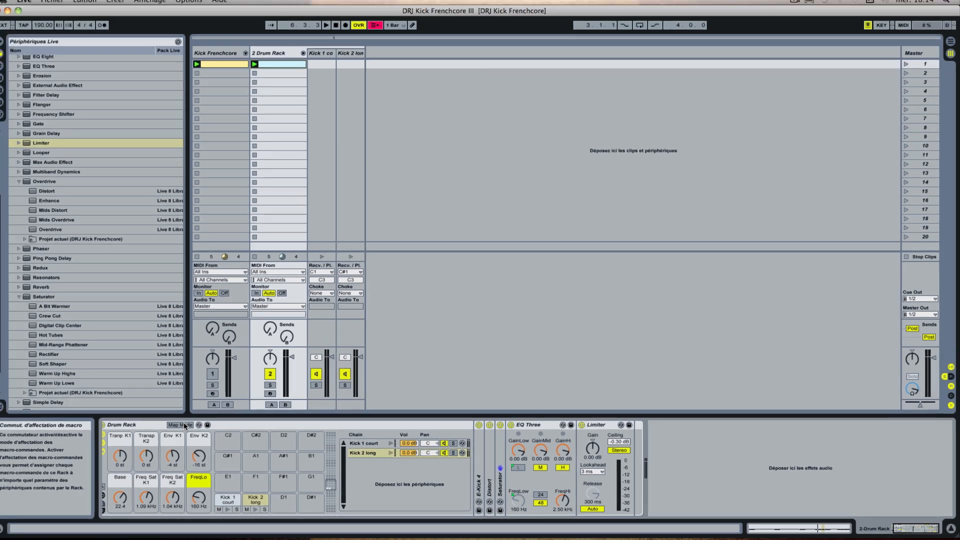
Step: Set the FreqLo macro's LowOn mapping for Kick 2 long's EQ Three to minimum 127 and maximum 46, and leave macro mapping
click(95, 413)
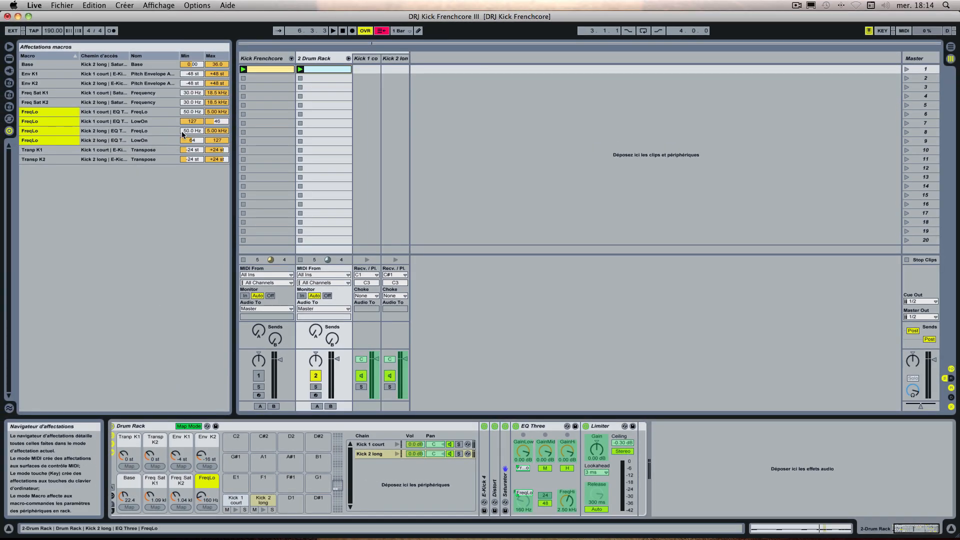
click(195, 141)
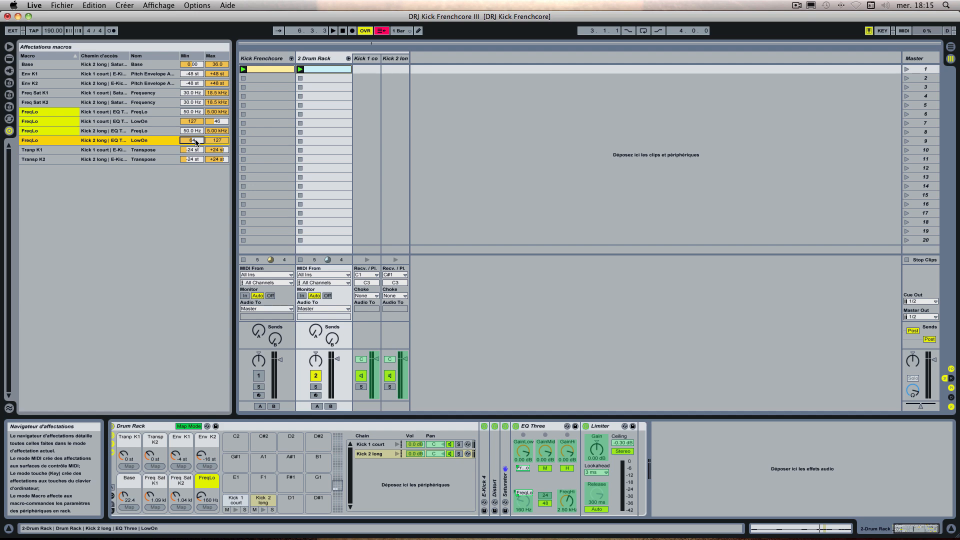
text(127)
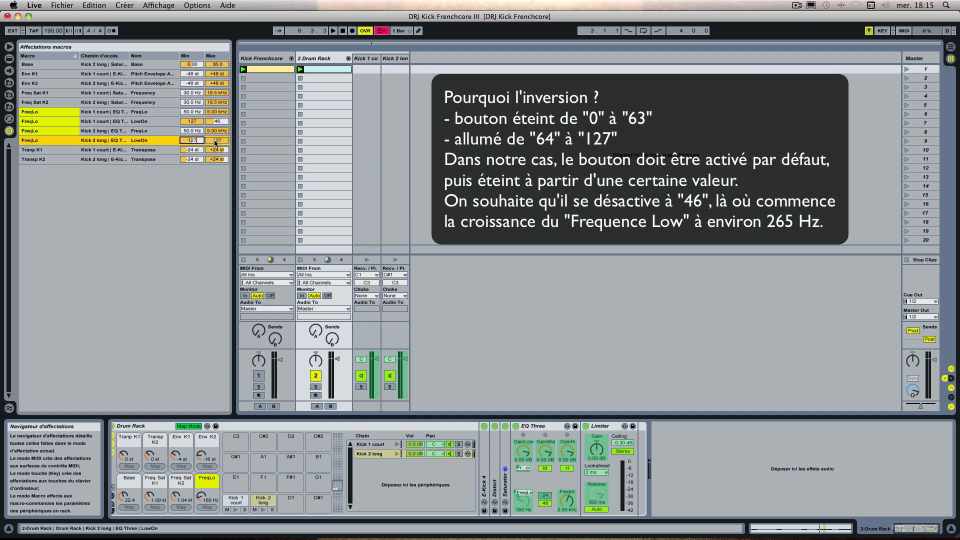
click(214, 141)
key(Return)
click(146, 220)
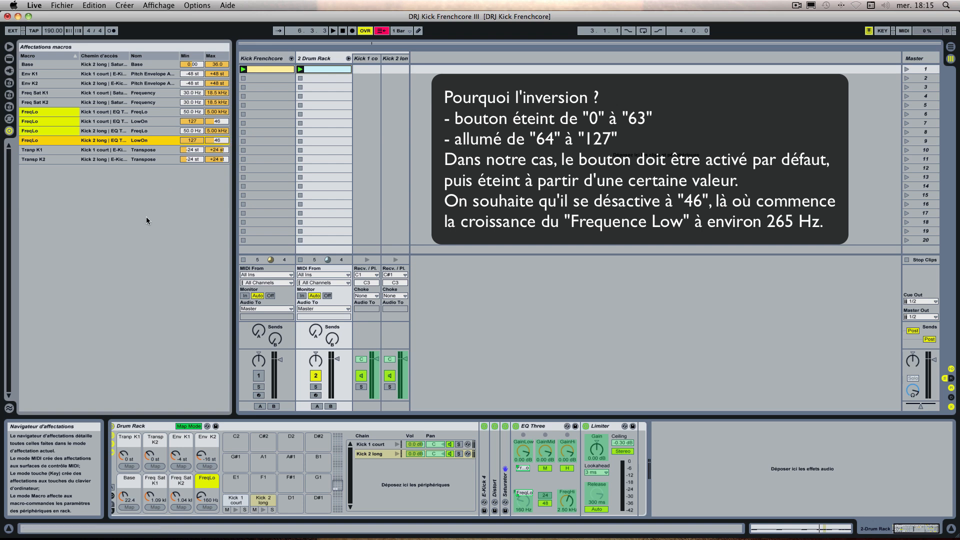
click(205, 479)
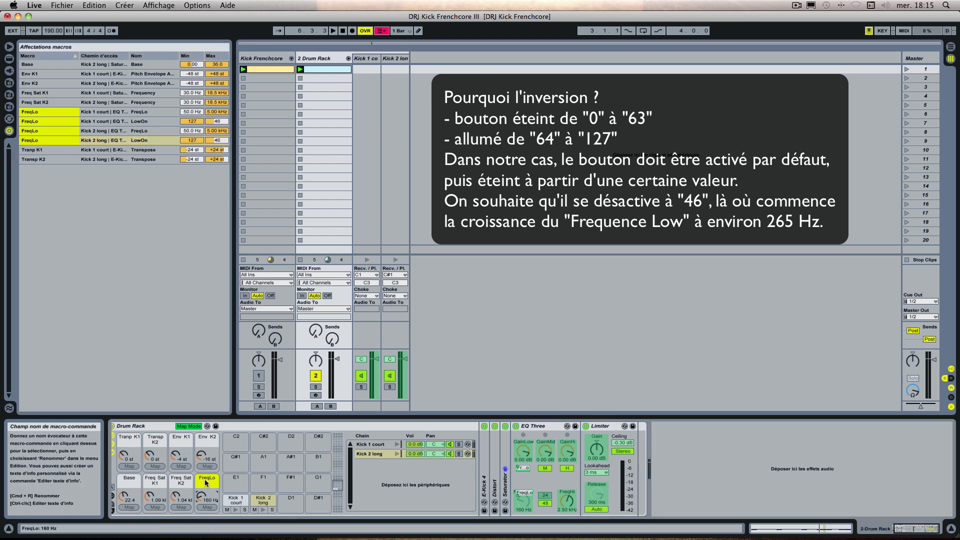
click(199, 428)
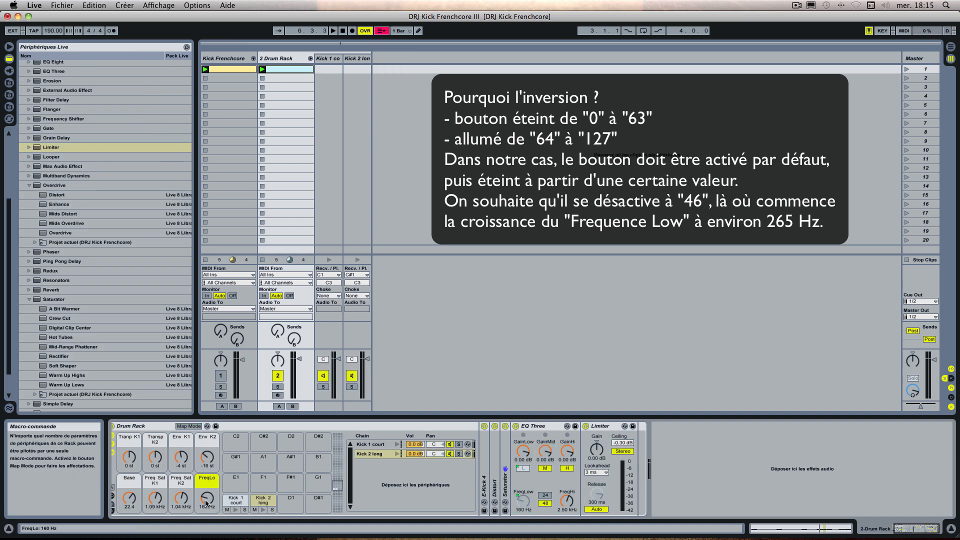
Step: Audition the Drum Rack clip while adjusting the FreqLo macro, trying 124 Hz and leaving it at 229 Hz
key(space)
mouse_move(204, 500)
mouse_down()
mouse_move(205, 477)
mouse_move(204, 502)
mouse_up()
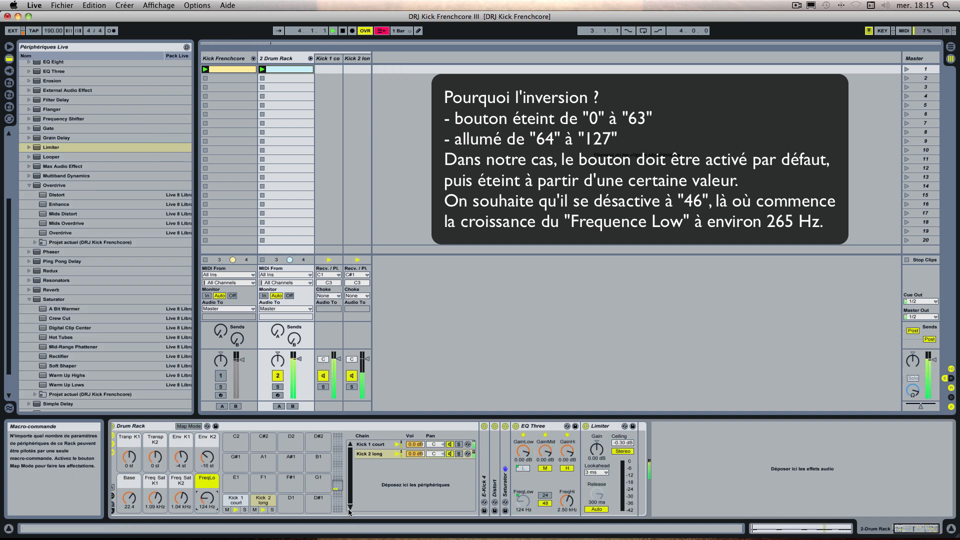
key(space)
click(522, 512)
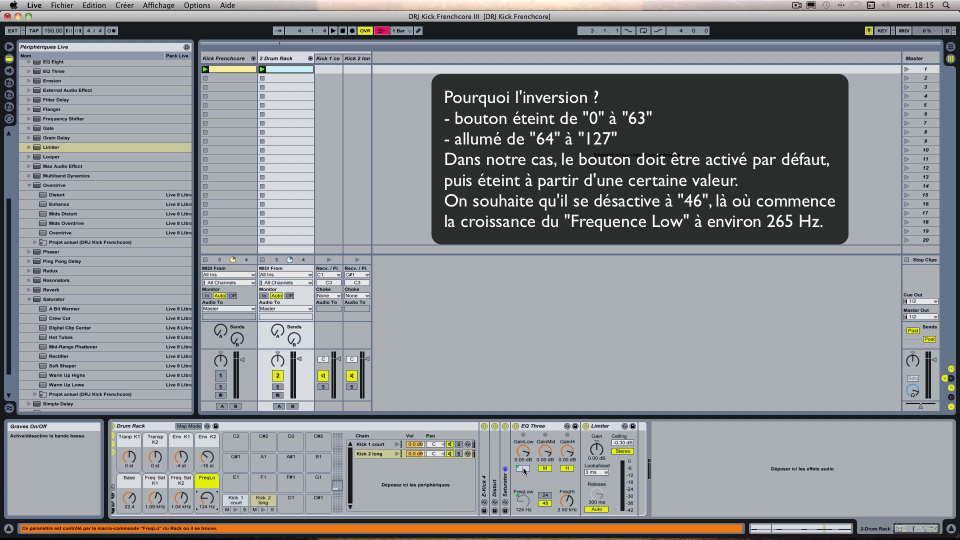
key(space)
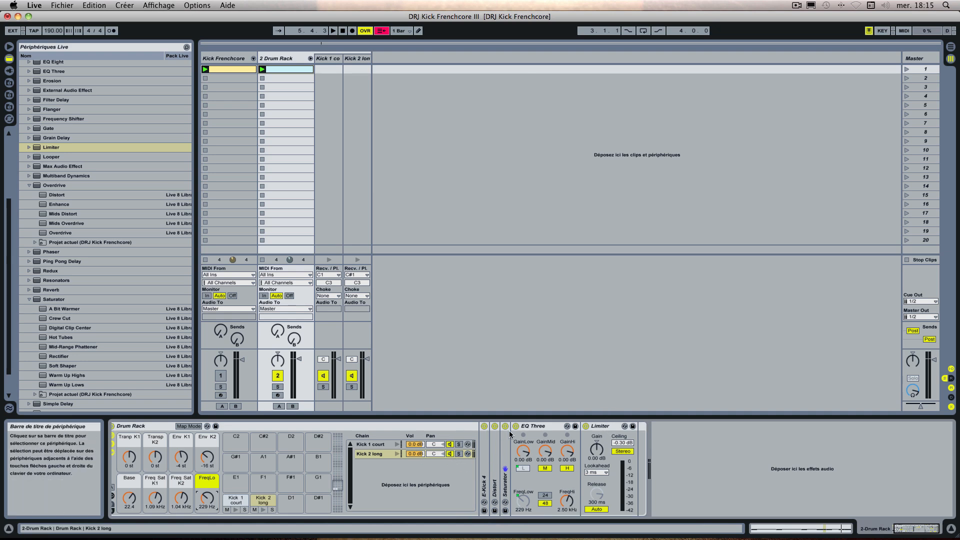
Step: Expand Kick 2 long's Saturator and audition the clip while lowering the Base macro to 9.64
double_click(505, 483)
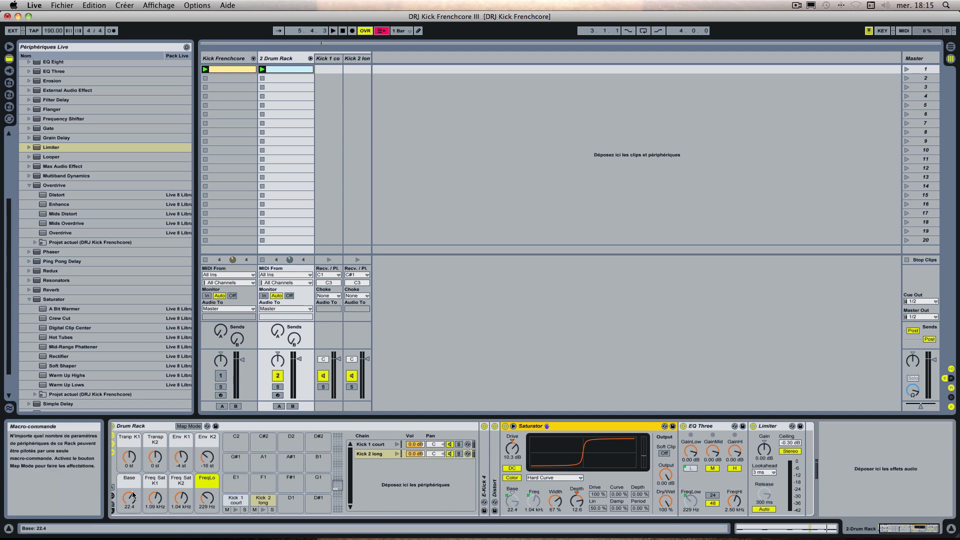
key(space)
drag(133, 495, 129, 518)
key(space)
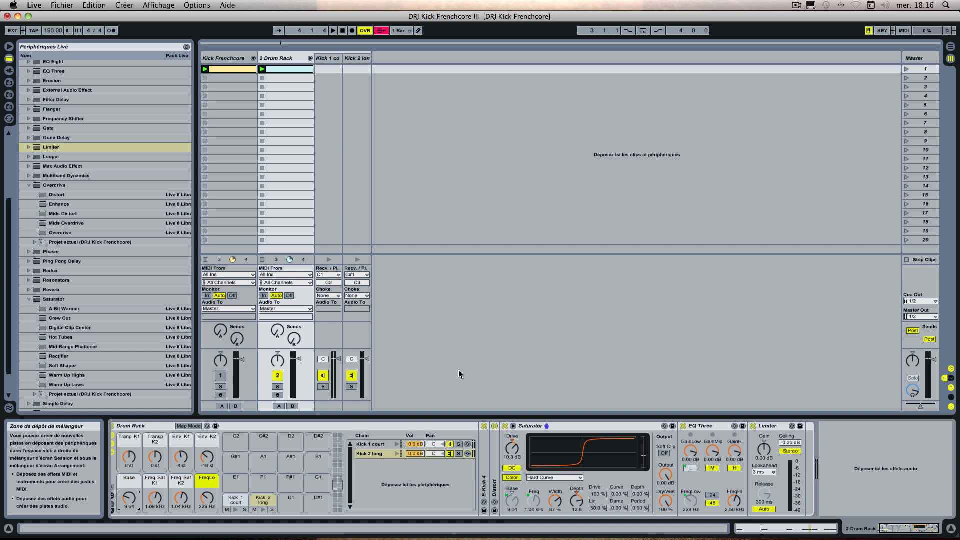
scroll(453, 468, left, 1)
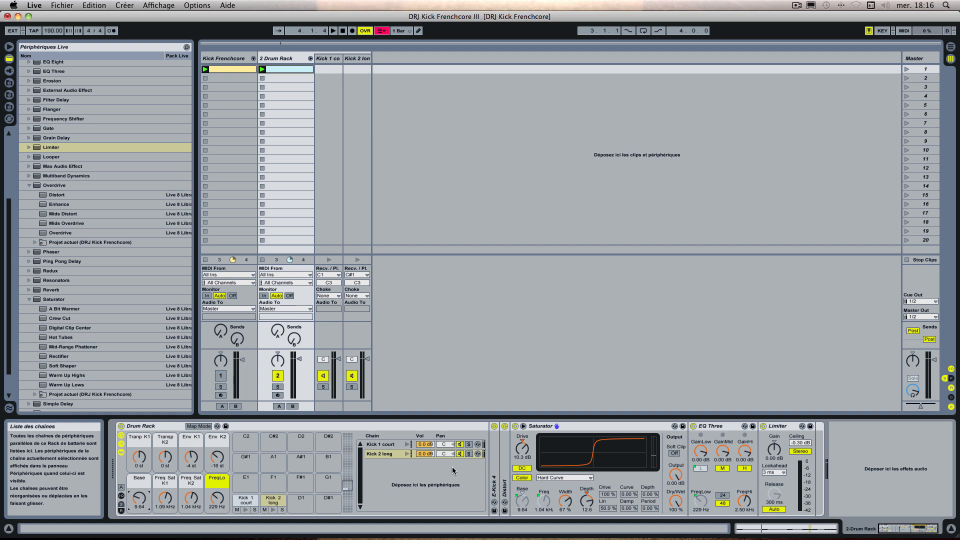